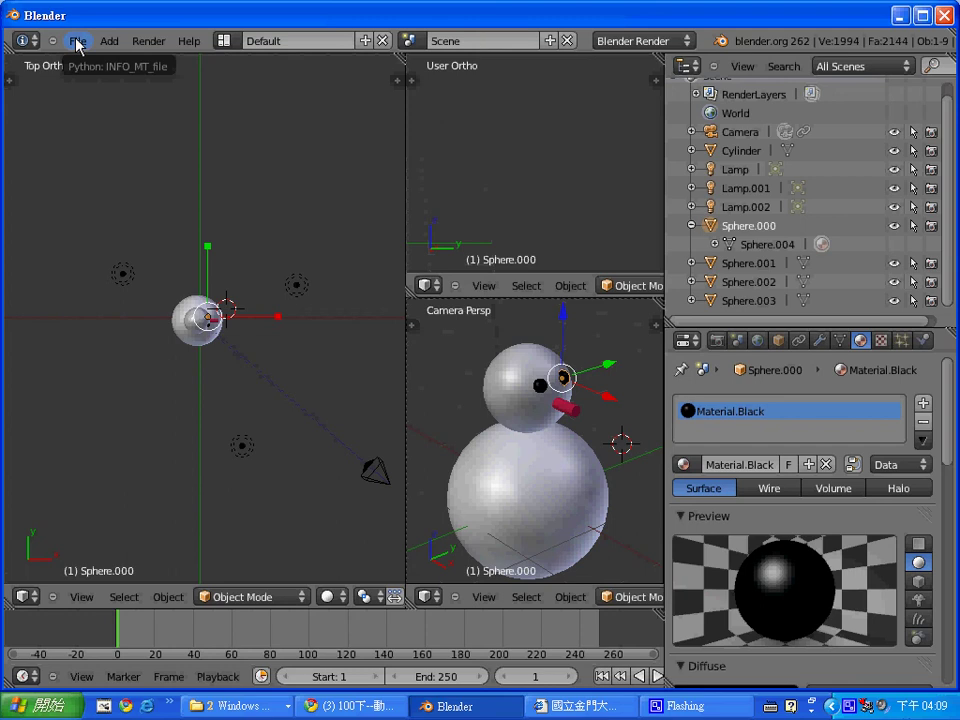
Start saving the scene and go up to the D:\ccc101 folder.
left_click(80, 42)
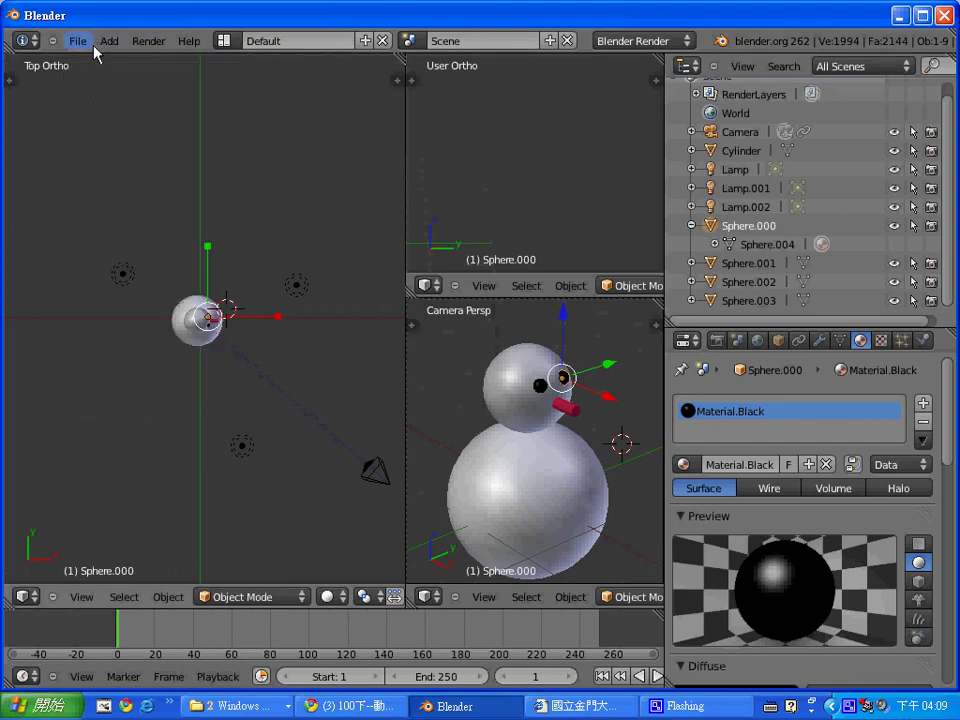
left_click(88, 43)
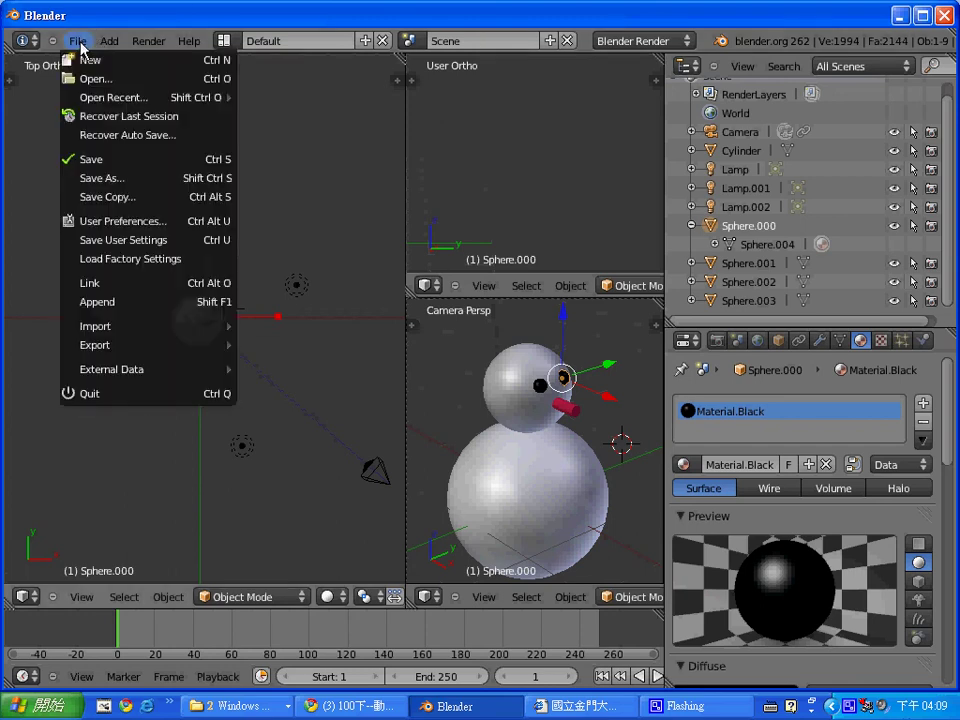
left_click(127, 163)
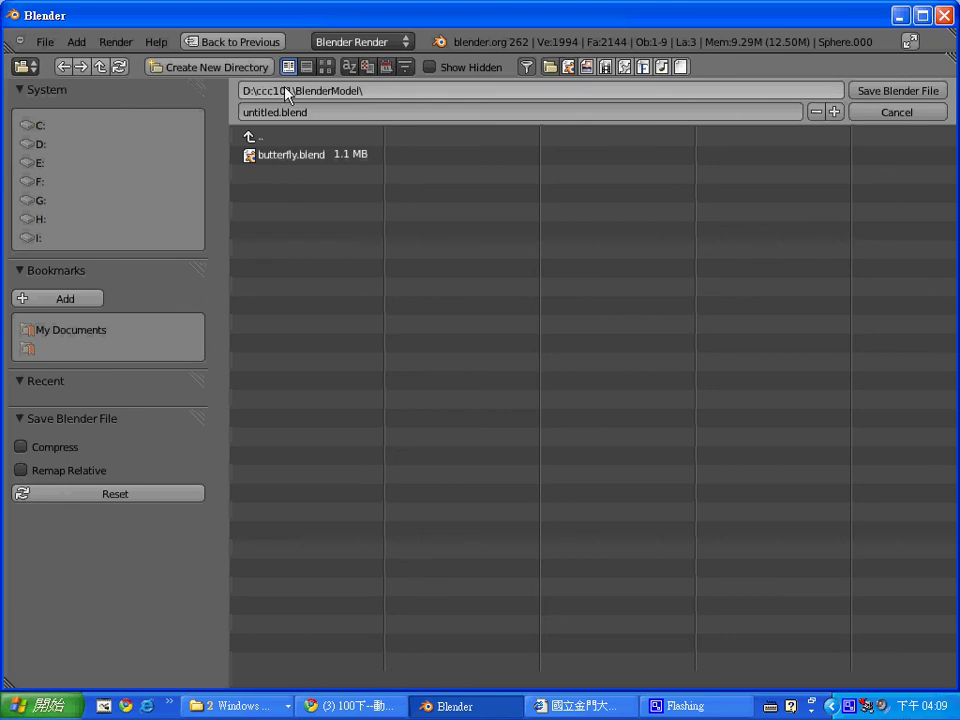
left_click(249, 137)
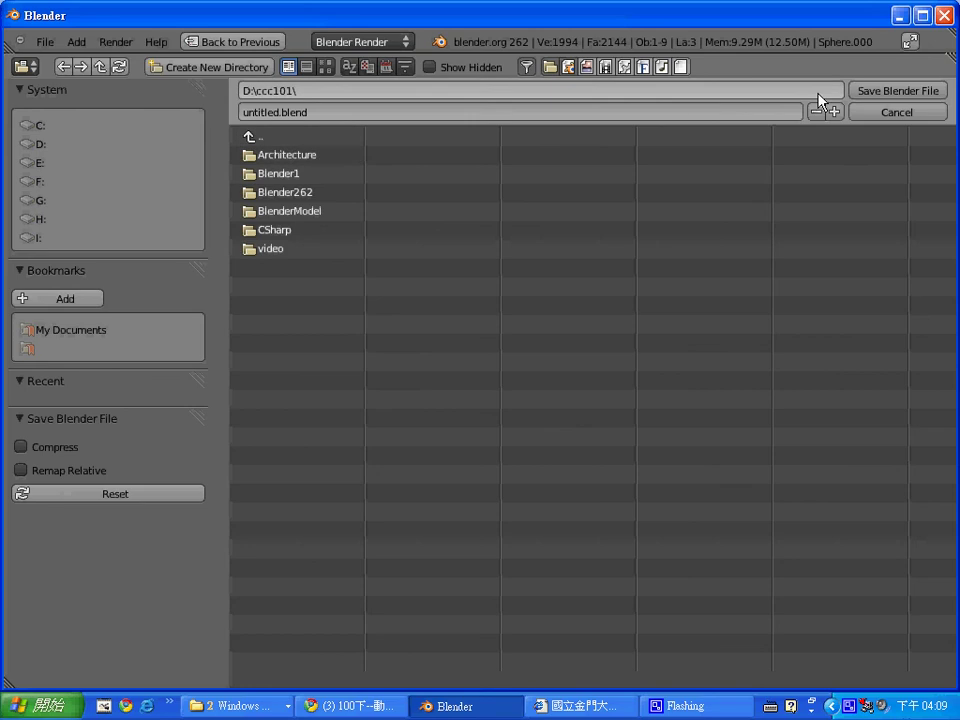
Create a new folder named BlenderHomeWorks in D:\ccc101.
left_click(207, 67)
left_click(206, 73)
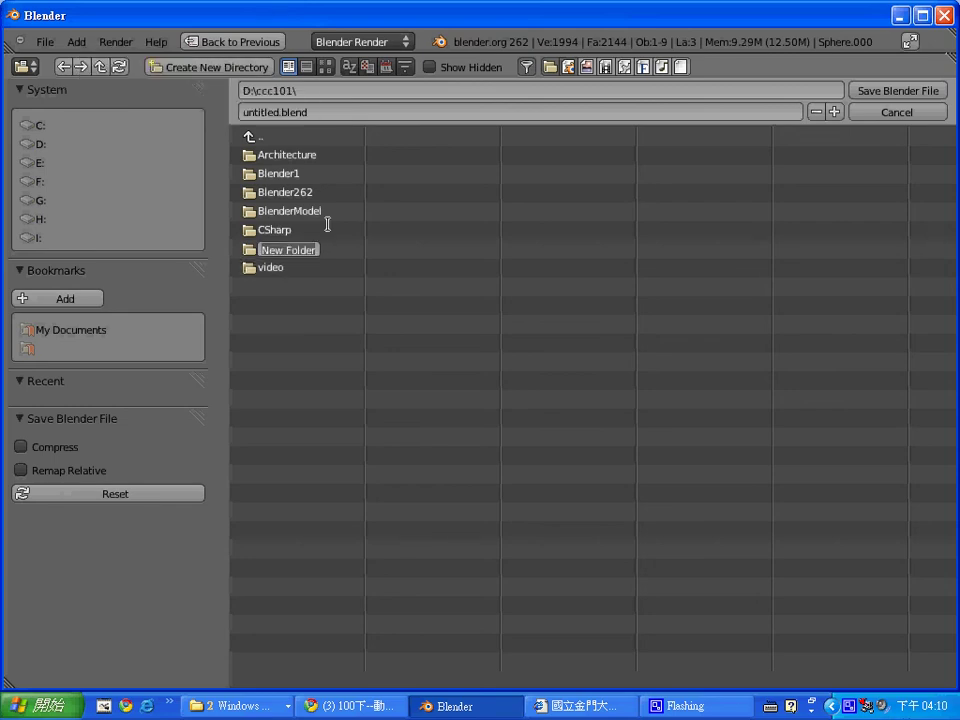
type("BlenderH")
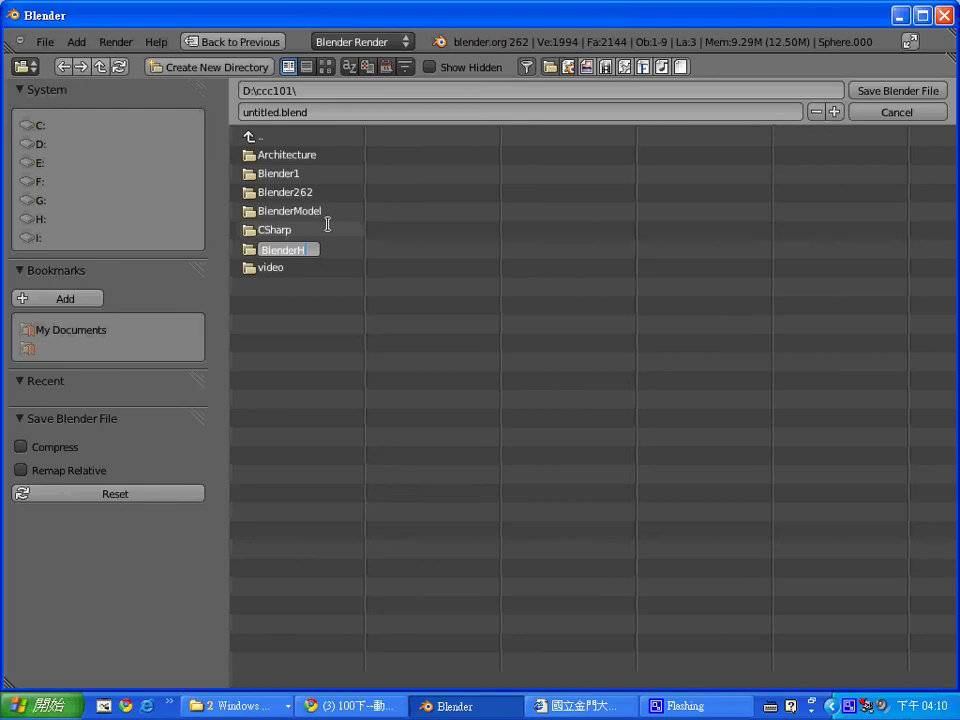
type("omeWork")
type("s")
key("Return")
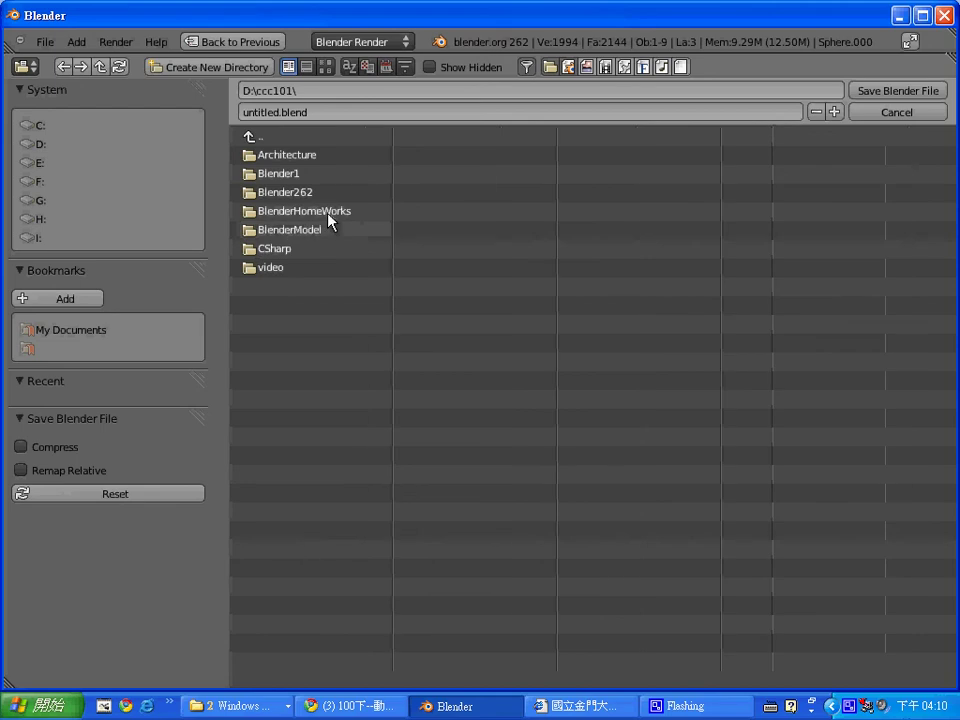
Save the scene as SnowMan.blend in D:\ccc101\BlenderHomeWorks.
left_click(328, 212)
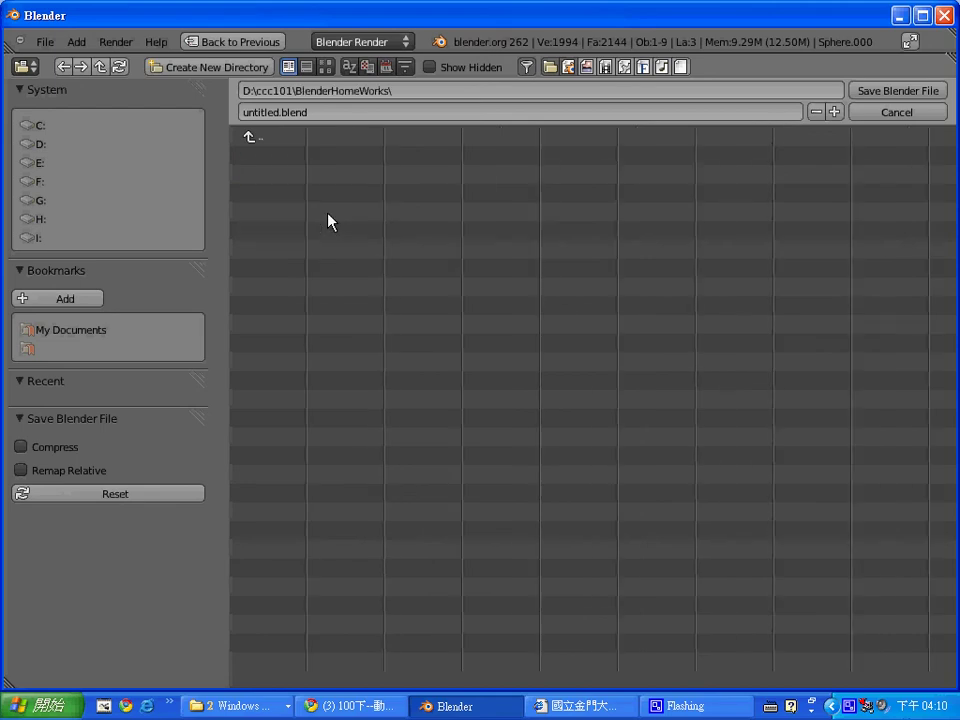
left_click(282, 112)
type("S")
type("now")
type("Man")
key("Return")
left_click(920, 92)
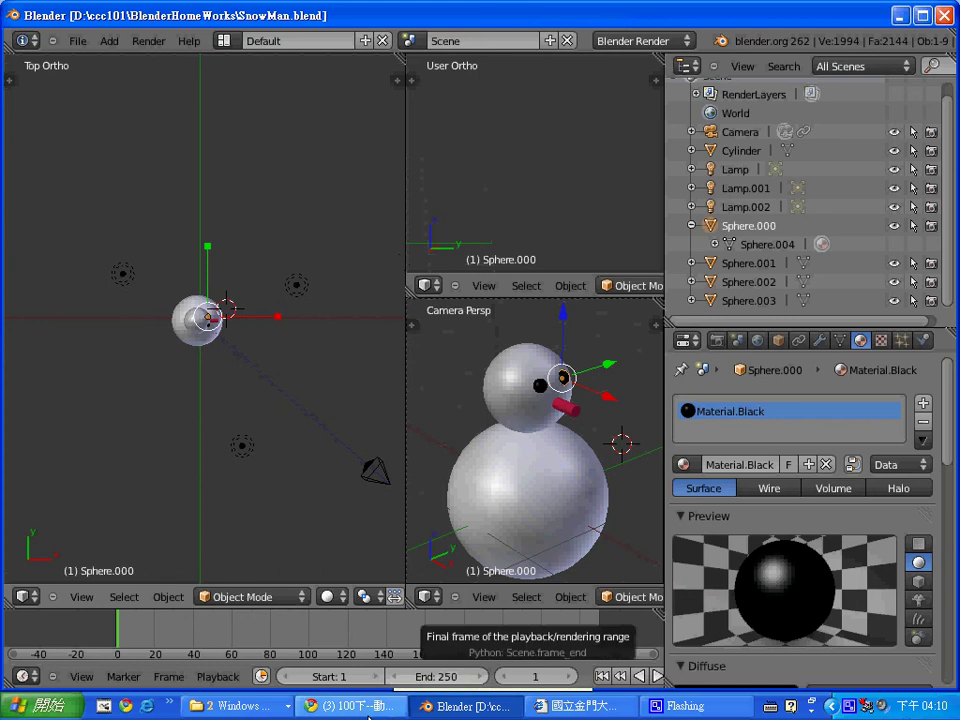
Confirm SnowMan.blend is in BlenderHomeWorks in Explorer, then open a new Chrome tab.
left_click(238, 706)
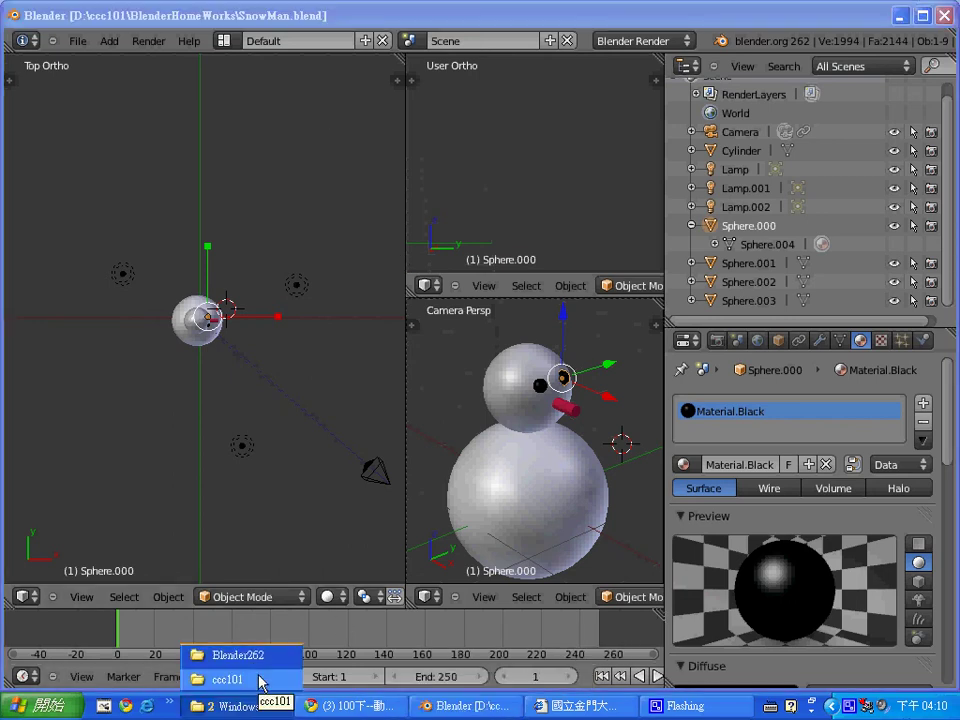
left_click(257, 678)
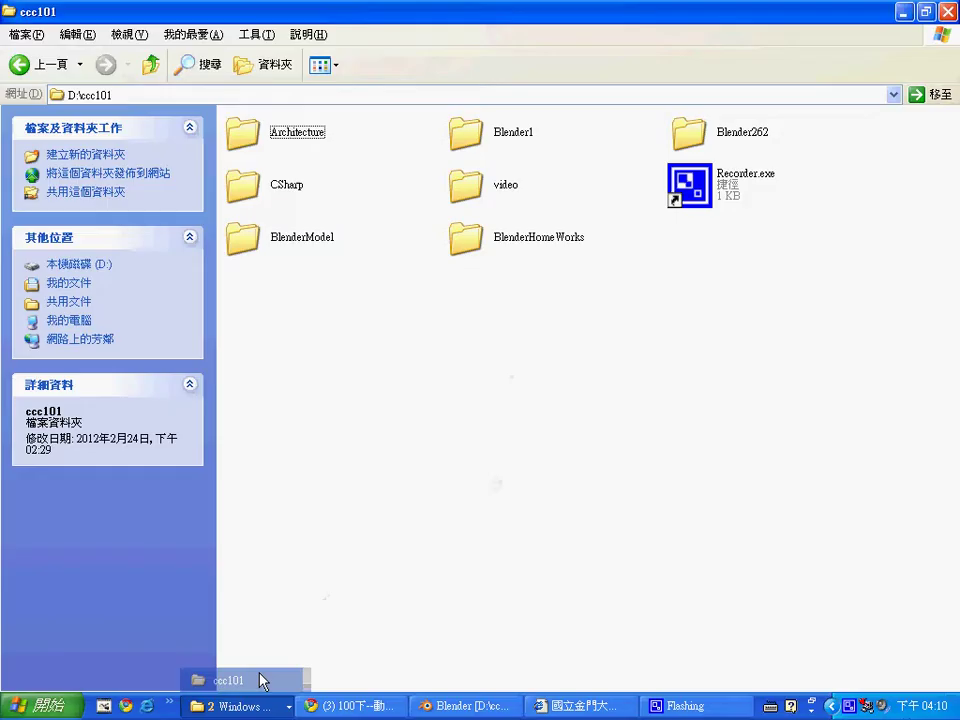
double_click(514, 233)
left_click(315, 146)
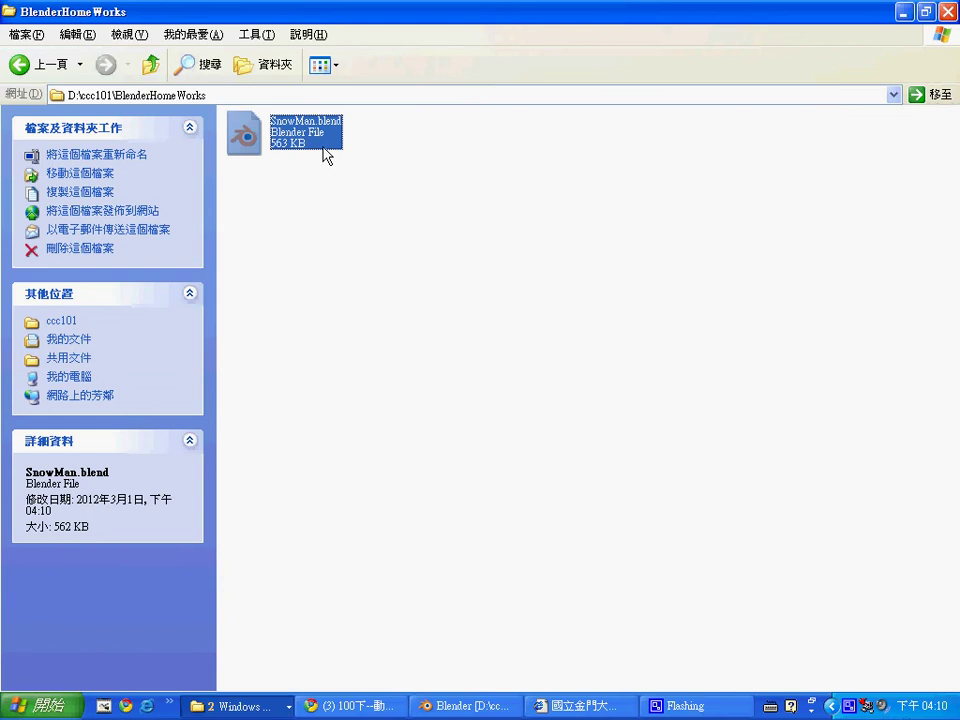
left_click(360, 706)
left_click(525, 12)
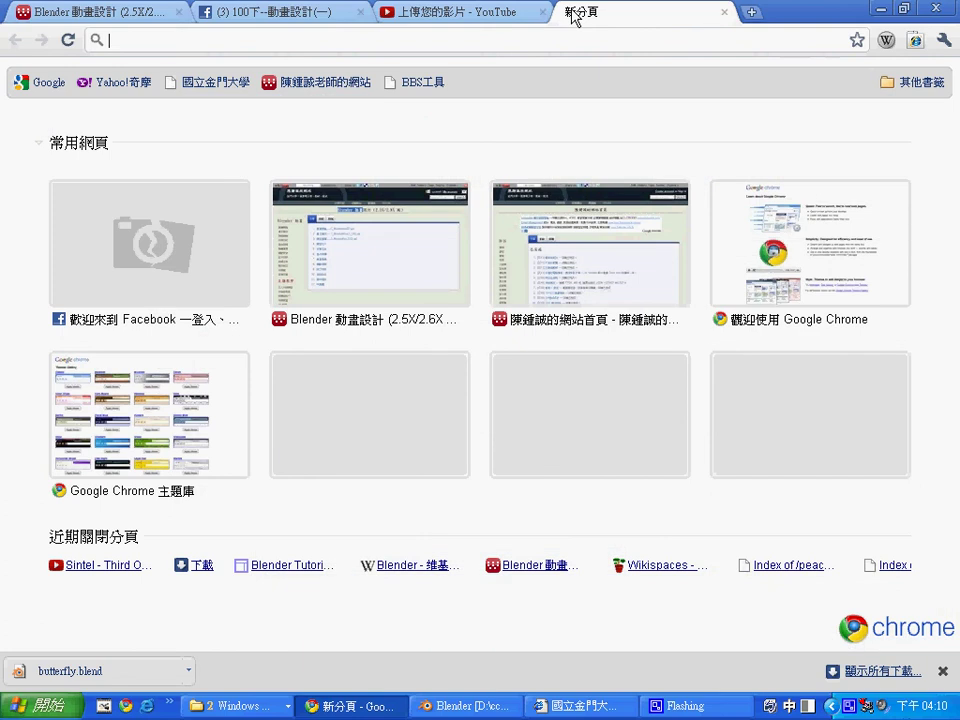
Load cccfiles.wikidot.com in the new tab to reach its Main page.
left_click(75, 12)
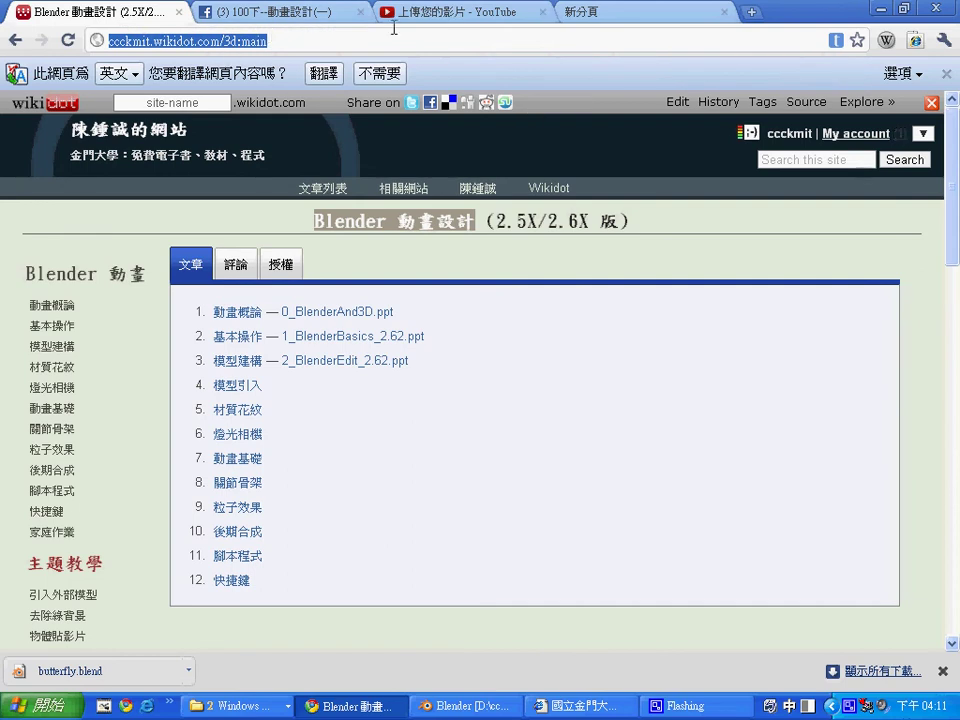
left_click(604, 27)
key("BackSpace")
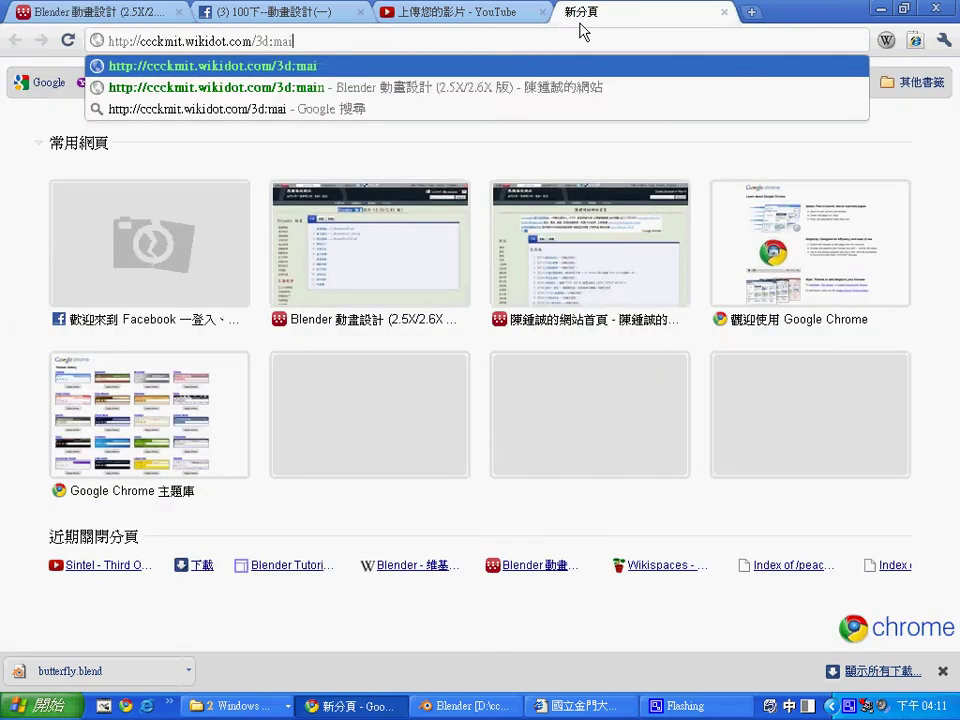
key("BackSpace")
key("BackSpace")
key("BackSpace")
key("BackSpace")
key("BackSpace")
key("BackSpace")
key("BackSpace")
key("BackSpace")
key("BackSpace")
type("k")
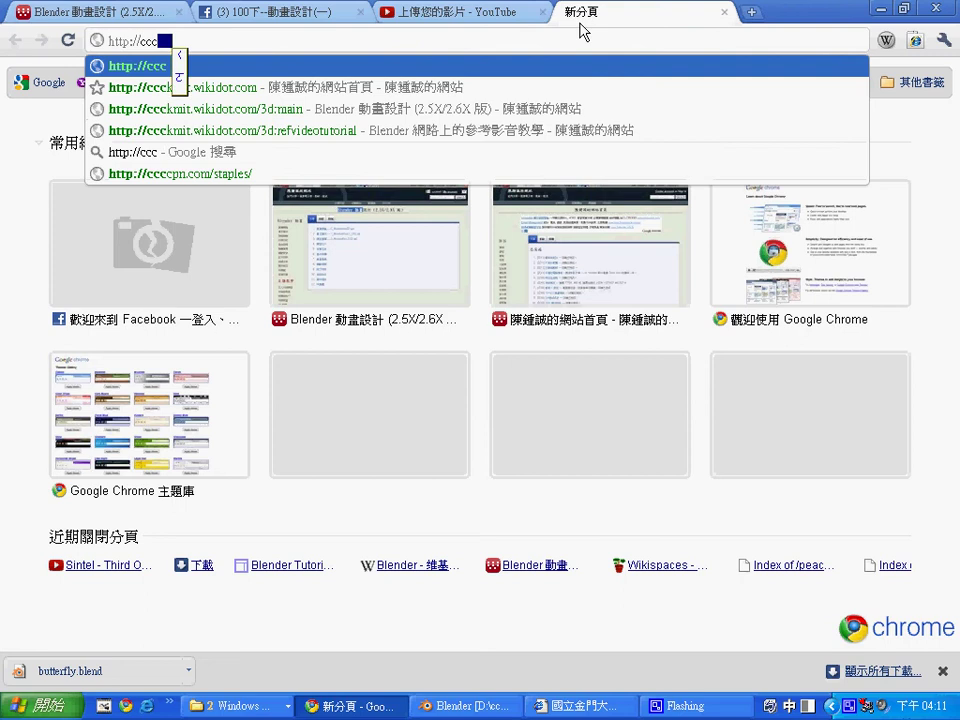
key("BackSpace")
type("files.")
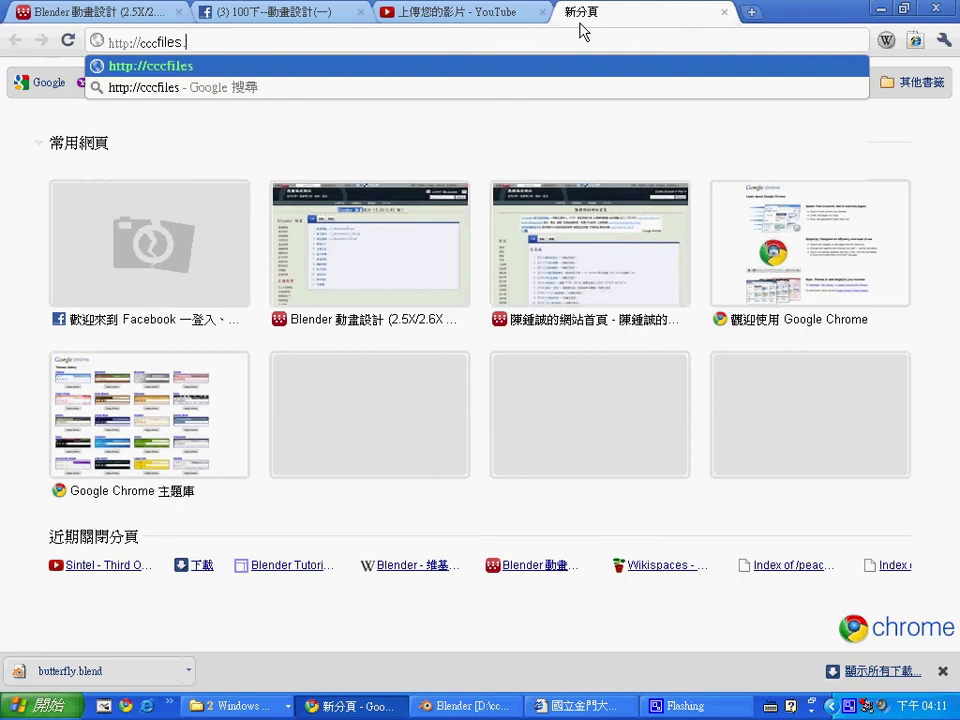
type("wikidot.c")
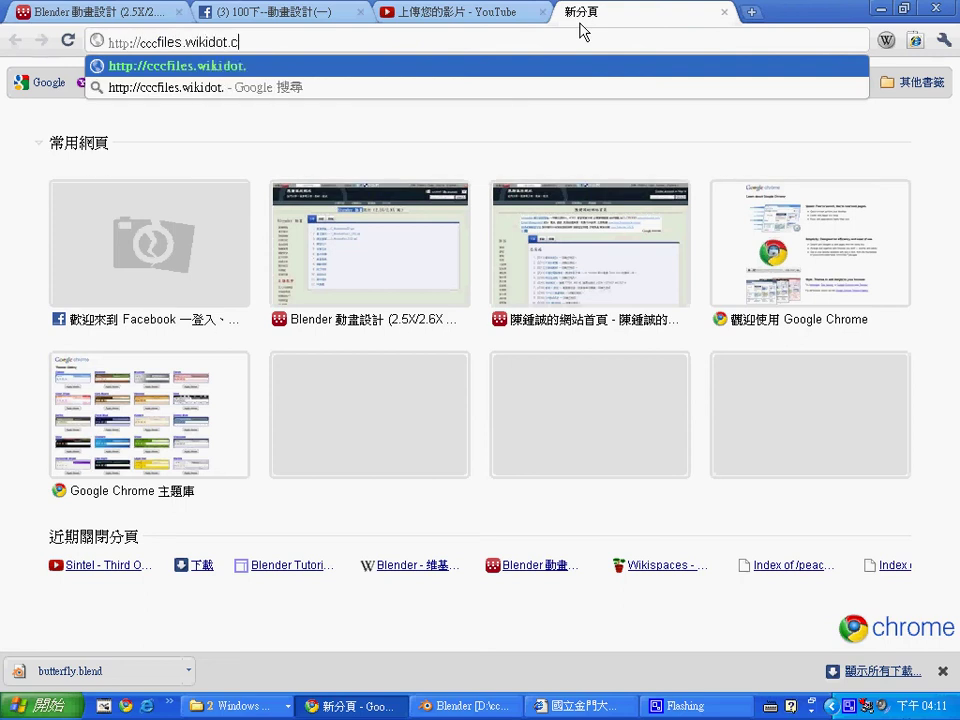
type("om")
key("Return")
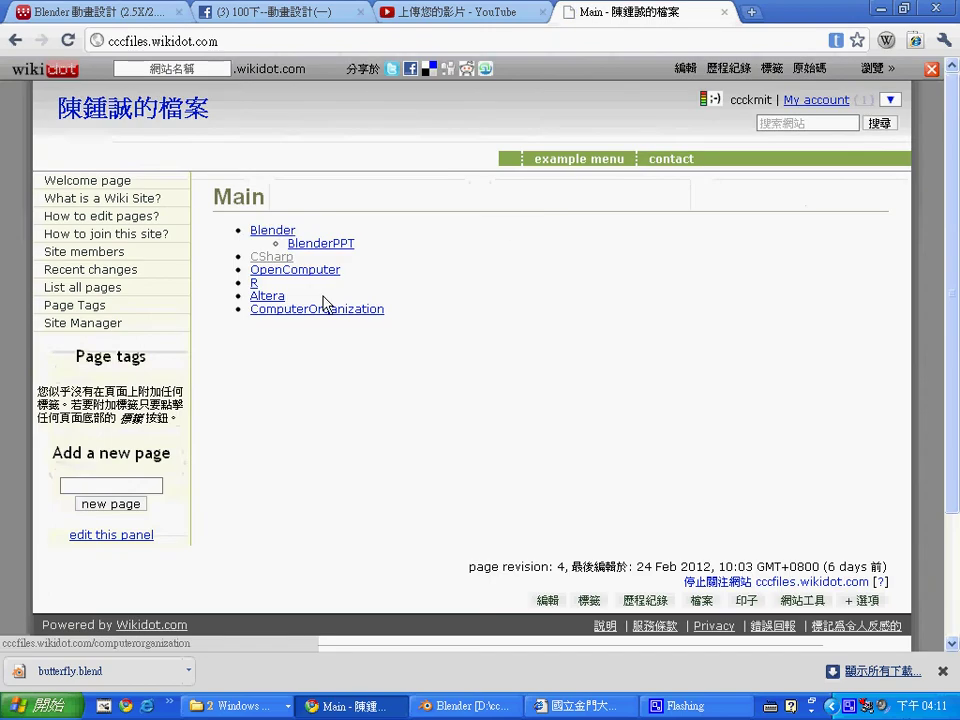
Add a nested BlenderHomeWorks link below BlenderPPT on the Main page and save it.
left_click(292, 244)
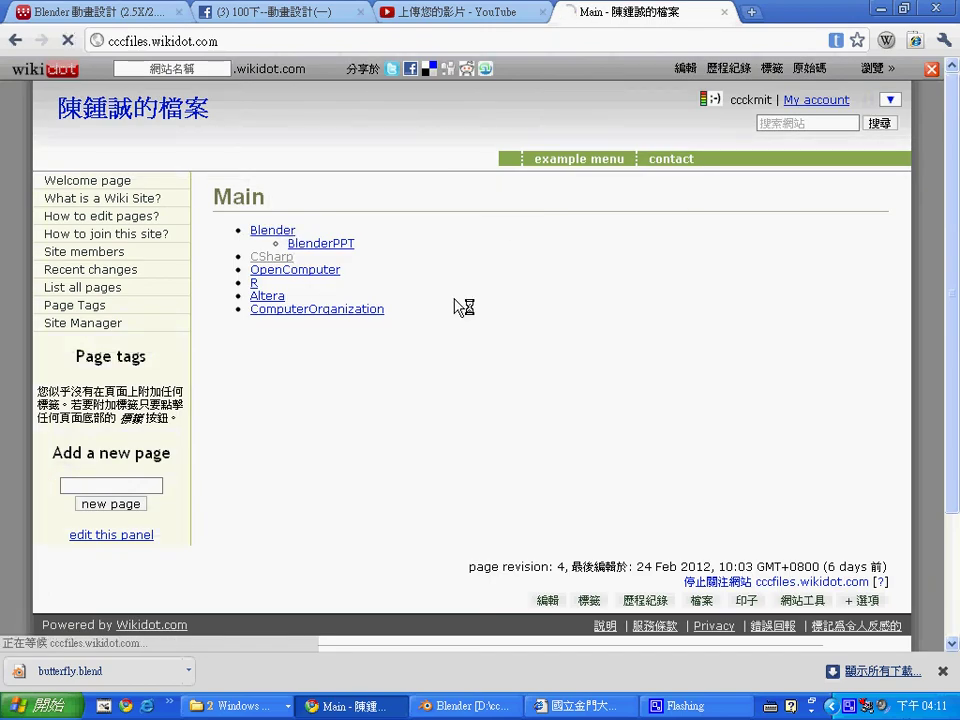
left_click(16, 42)
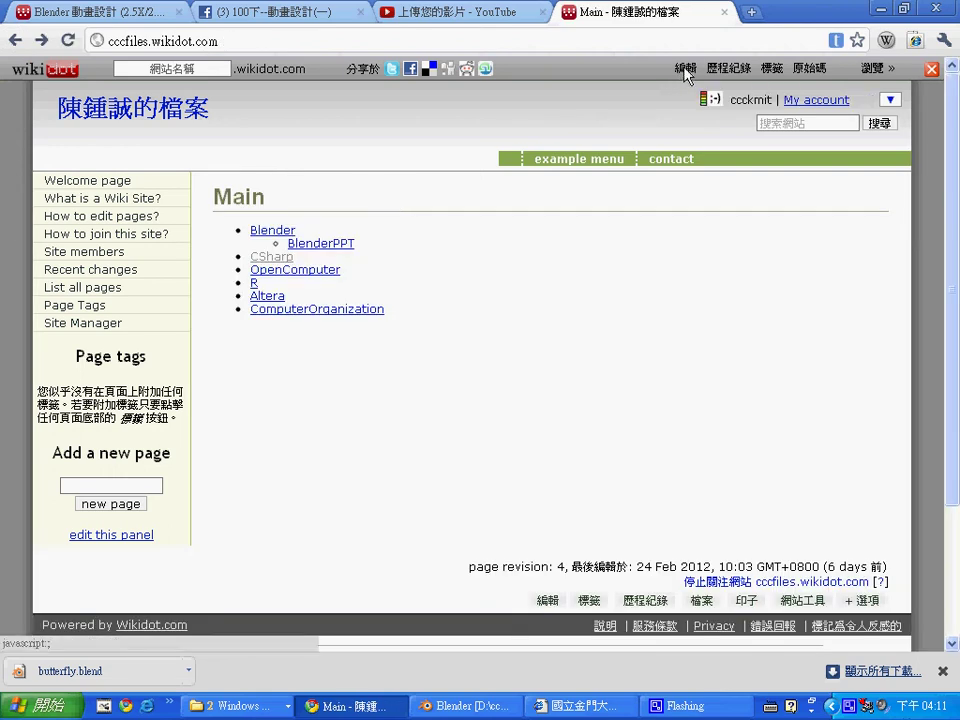
left_click(685, 69)
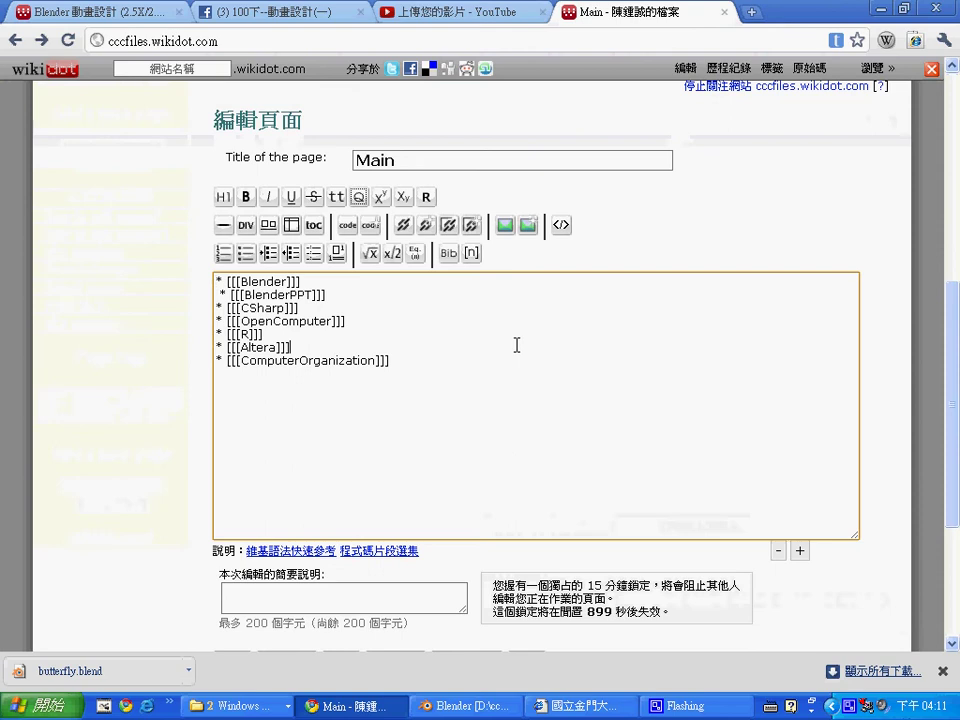
key("Up")
key("Up")
key("Up")
key("End")
key("Return")
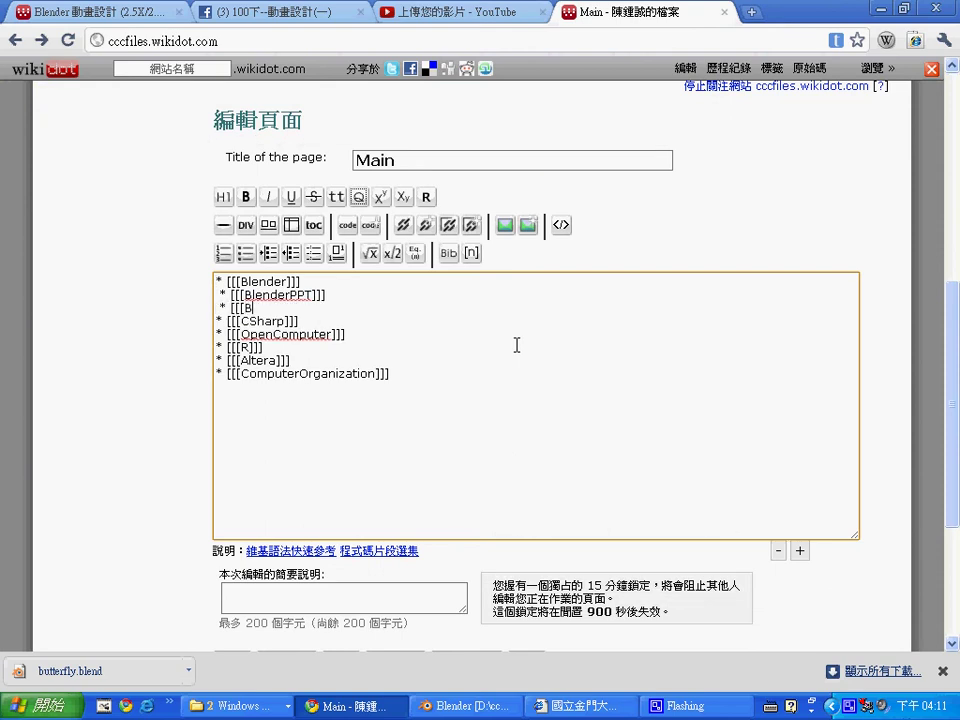
type("lenderHomeWorks")
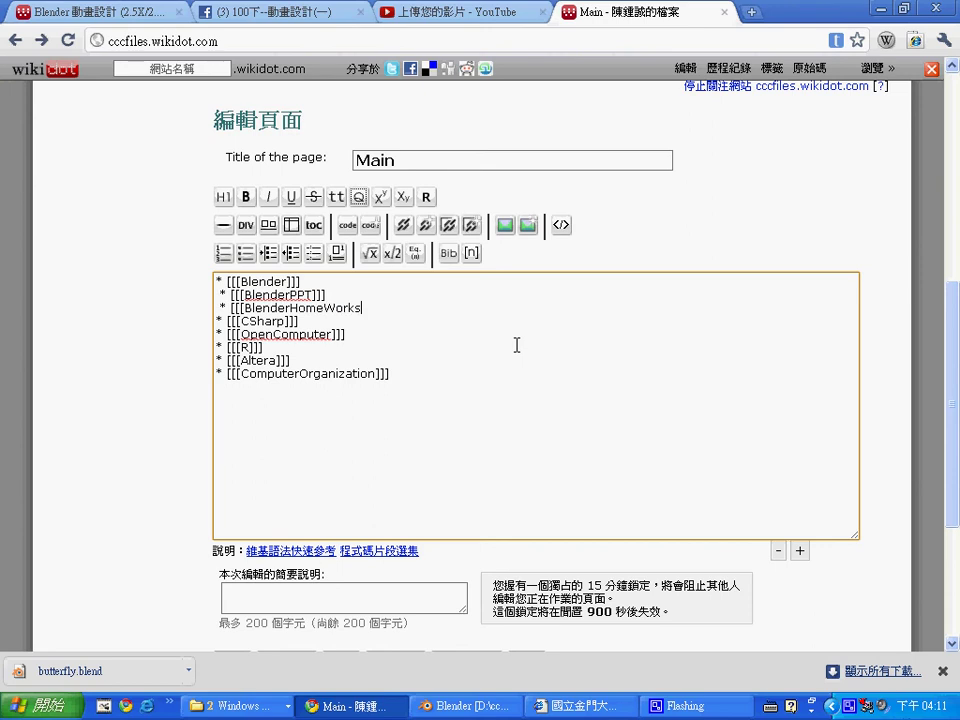
type("]")
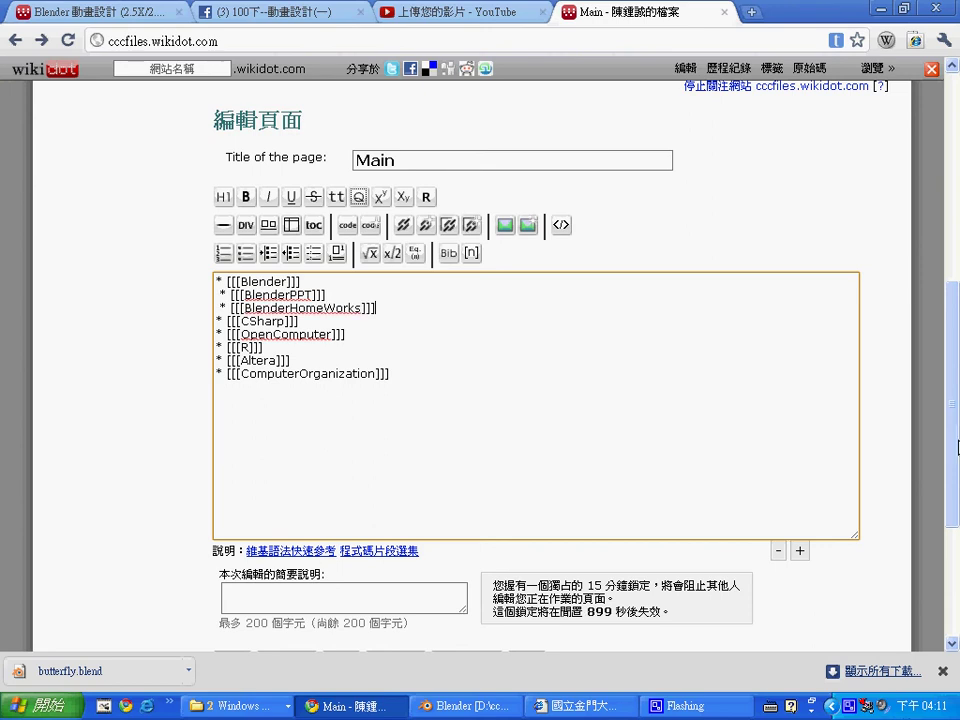
scroll(957, 447, "down", 3)
left_click(530, 541)
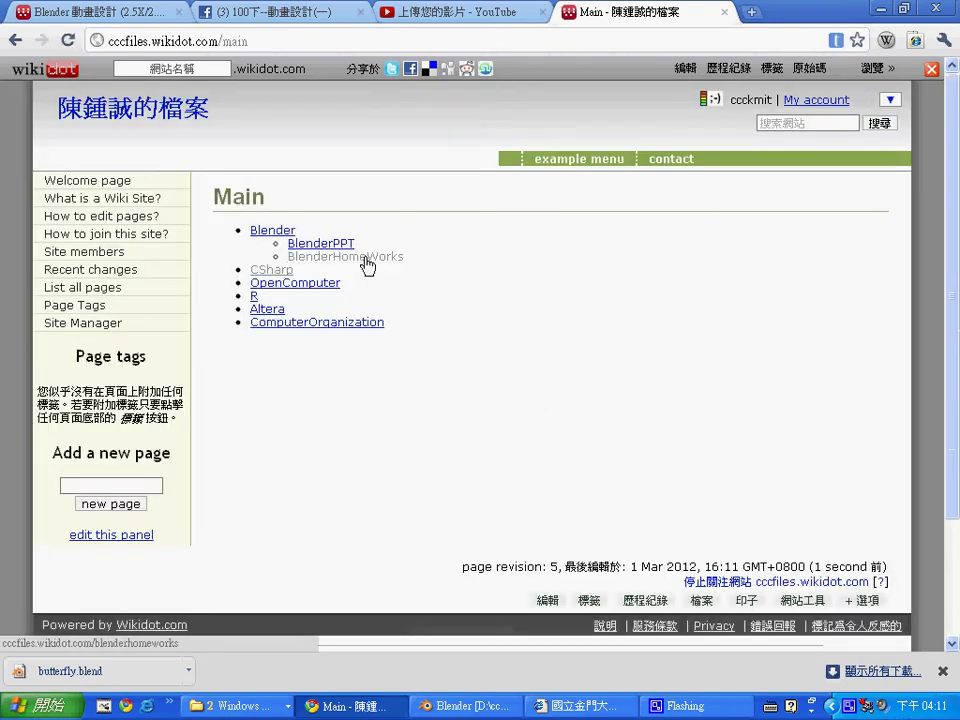
Open the BlenderHomeWorks link in a new tab.
right_click(368, 258)
left_click(396, 274)
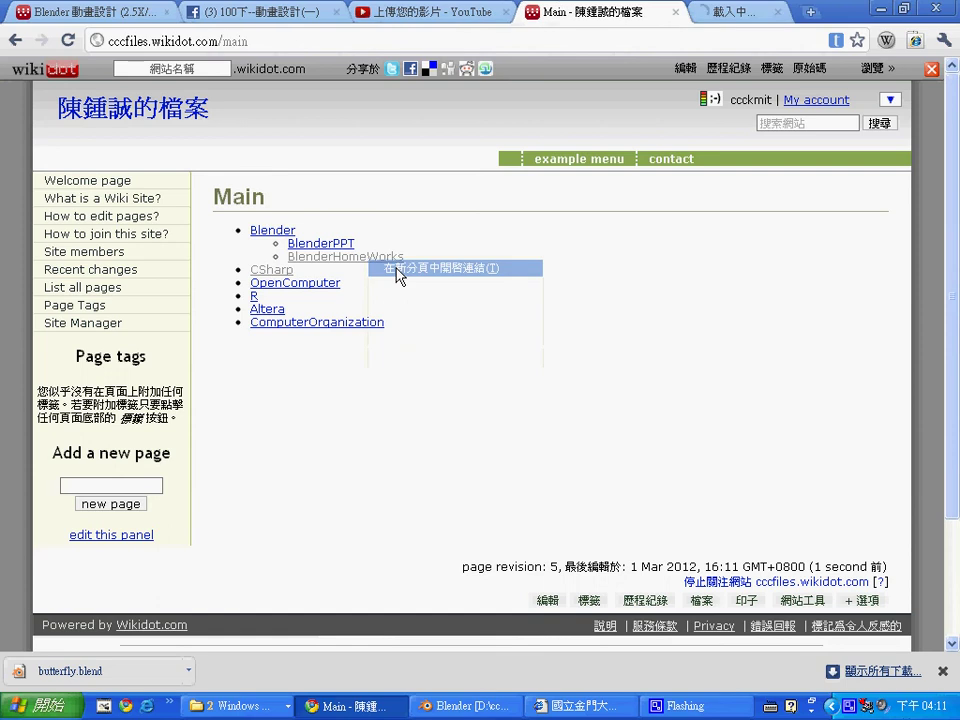
left_click(738, 20)
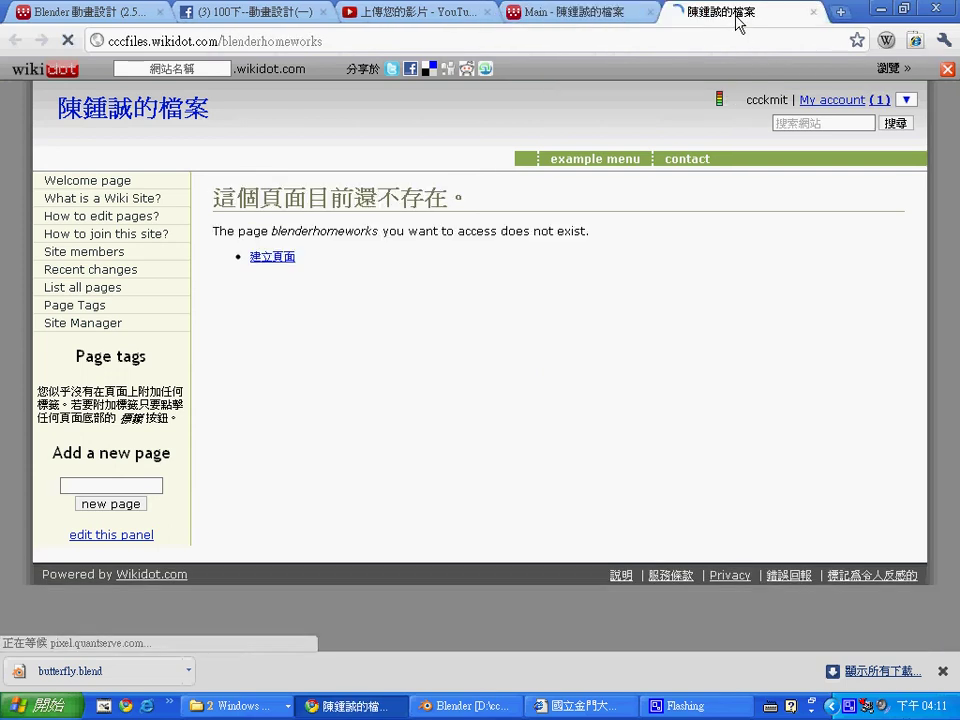
Create and save the empty Blenderhomeworks page, then show its file-upload section.
left_click(272, 256)
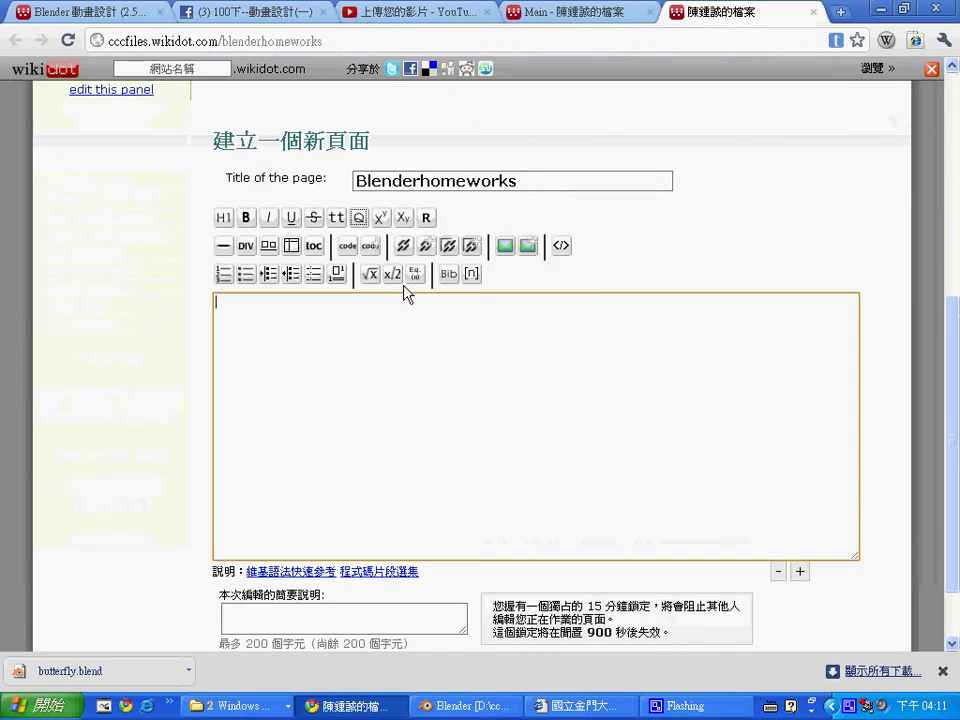
left_click(533, 182)
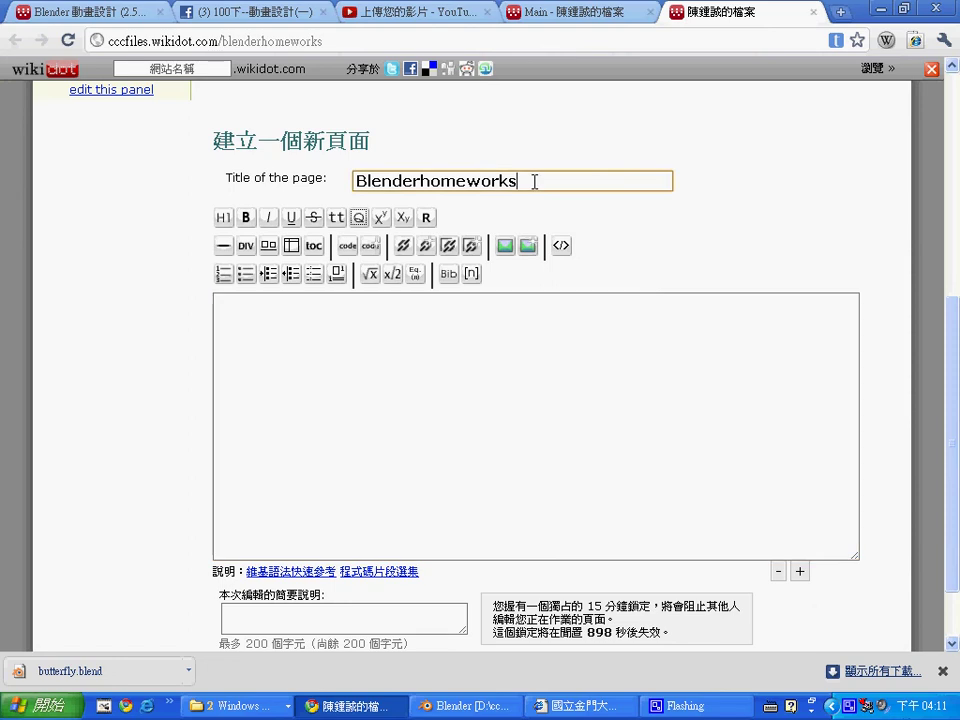
key("ctrl+a")
left_click(431, 336)
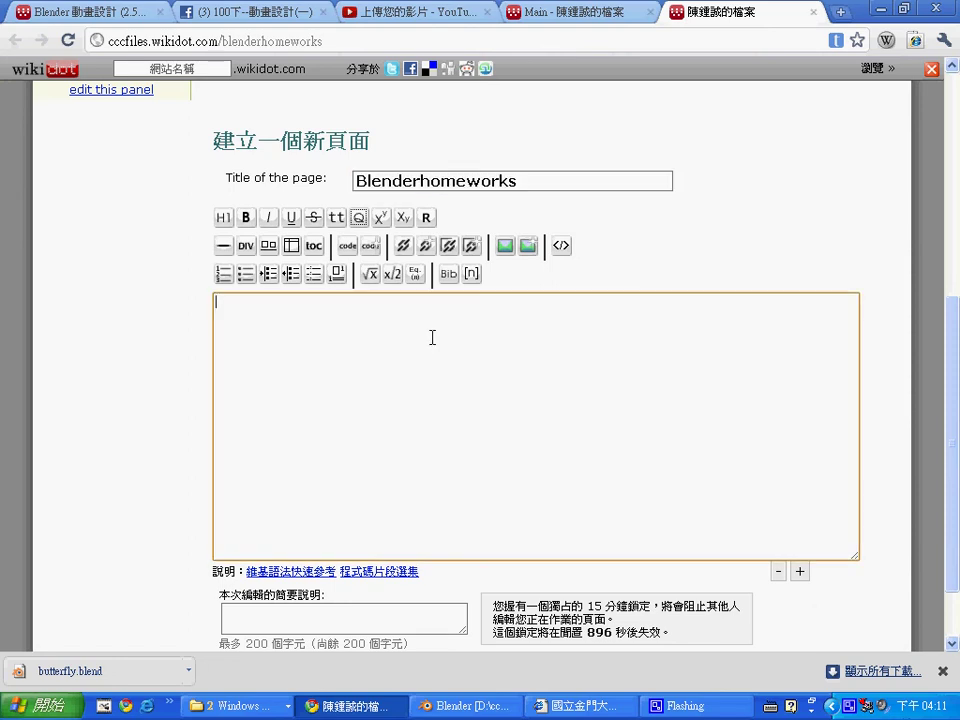
scroll(940, 585, "down", 2)
left_click(386, 594)
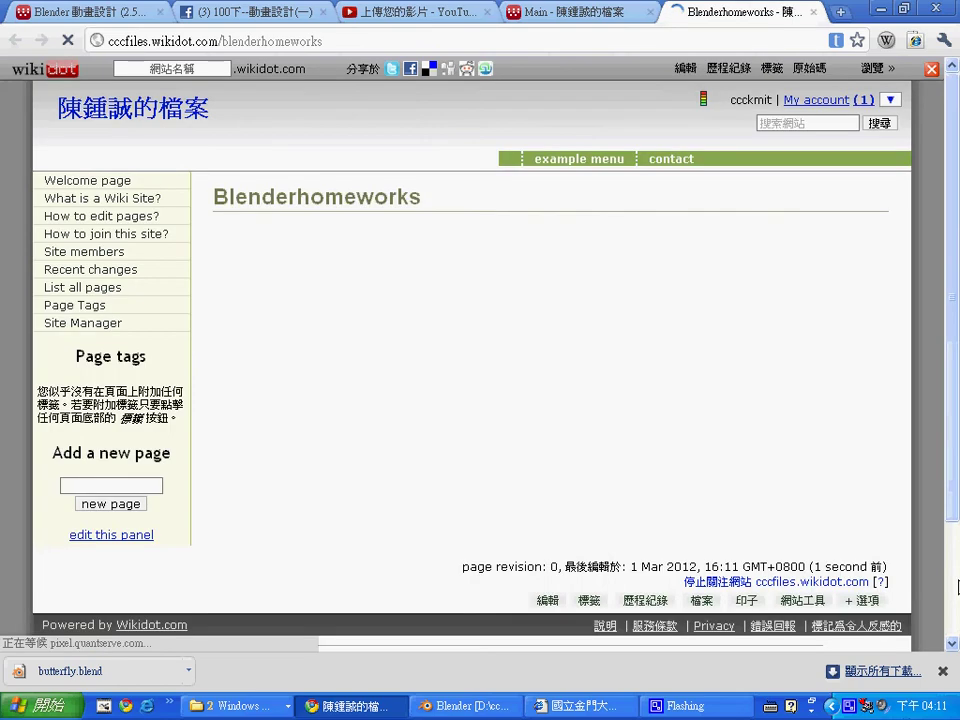
left_click(701, 601)
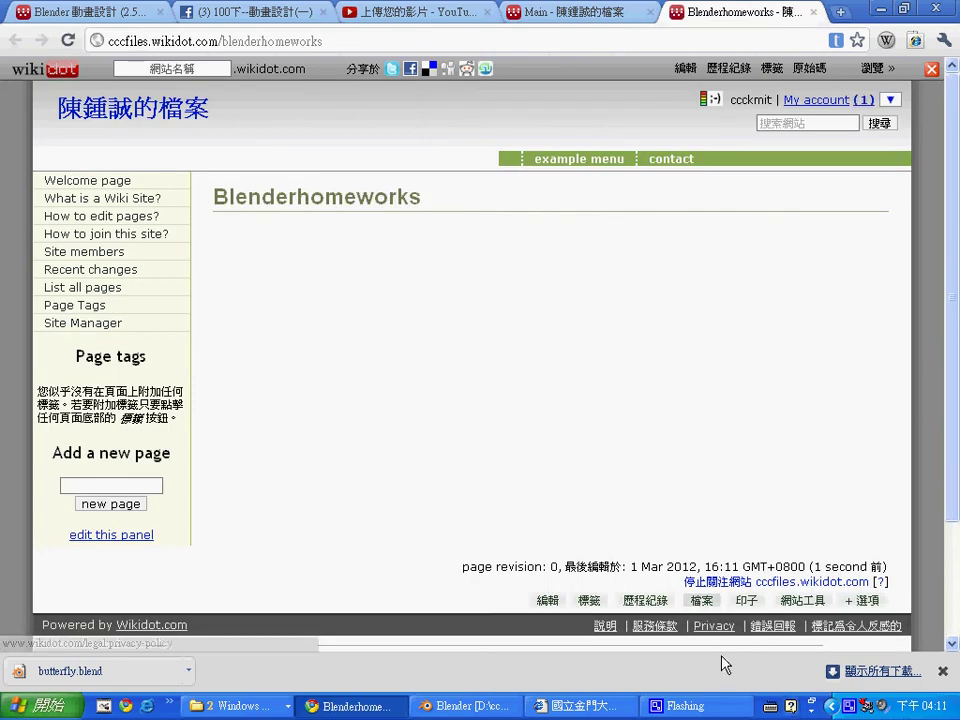
left_click(590, 440)
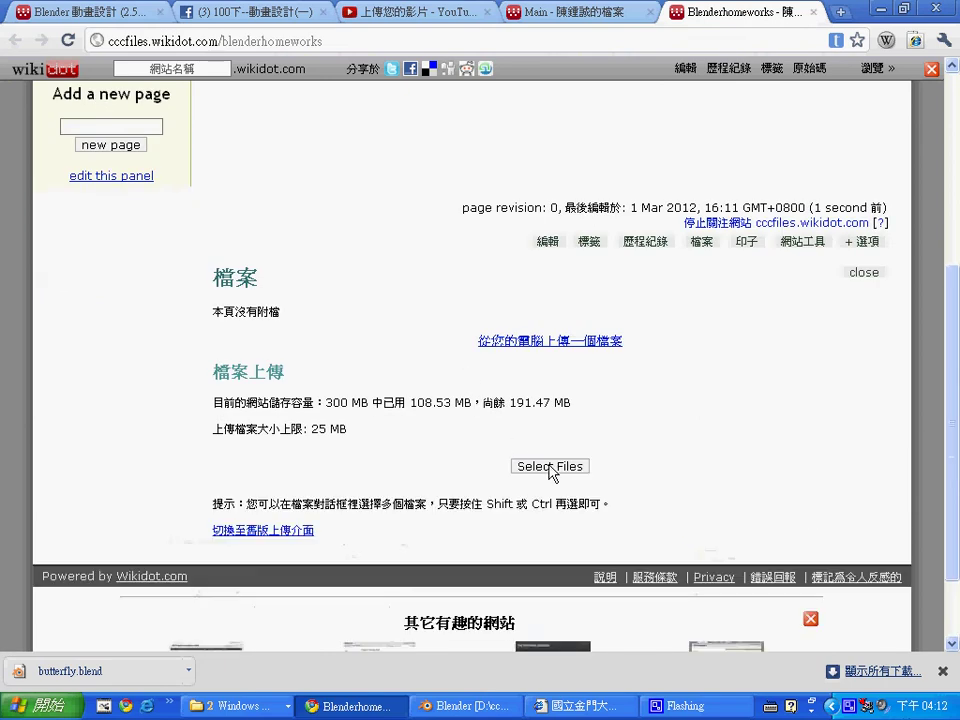
Upload SnowMan.blend from D:\ccc101\BlenderHomeWorks as an attachment to the page.
left_click(551, 468)
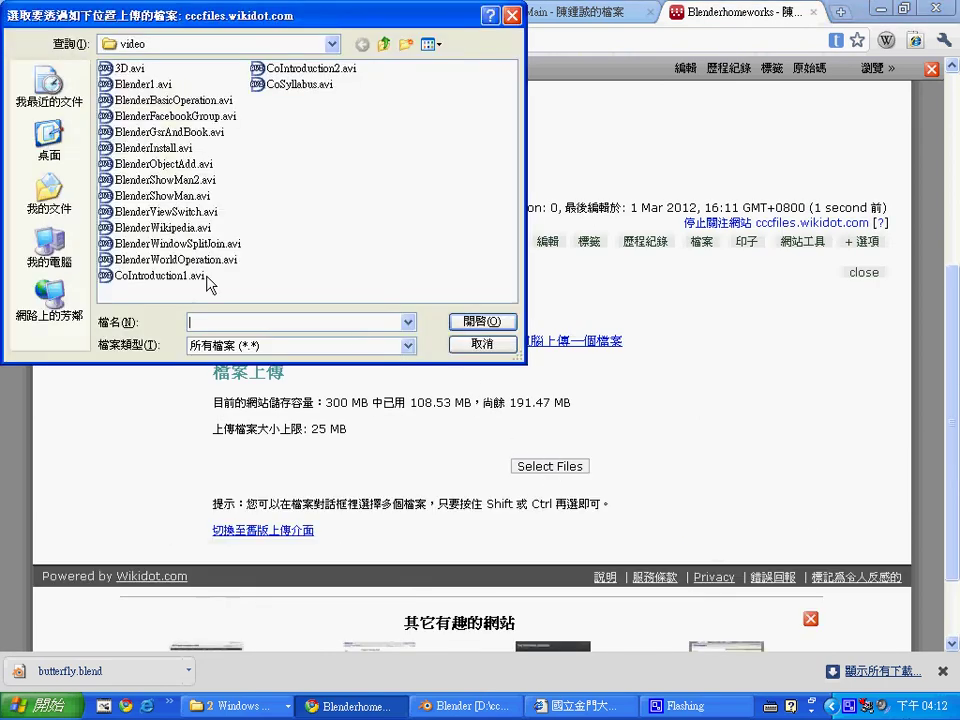
left_click(331, 44)
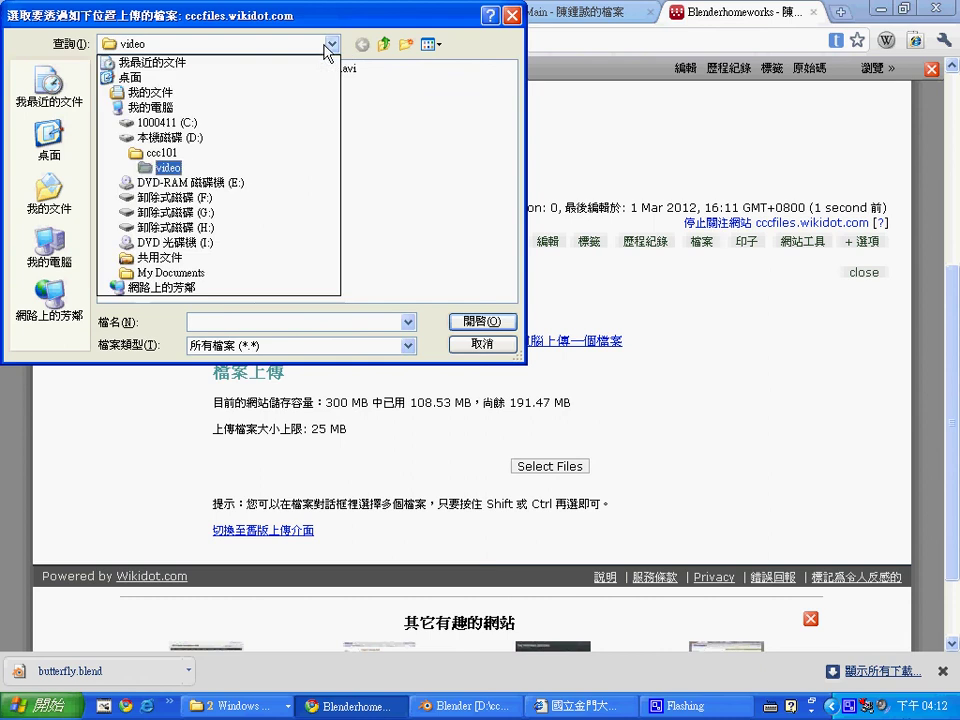
left_click(160, 152)
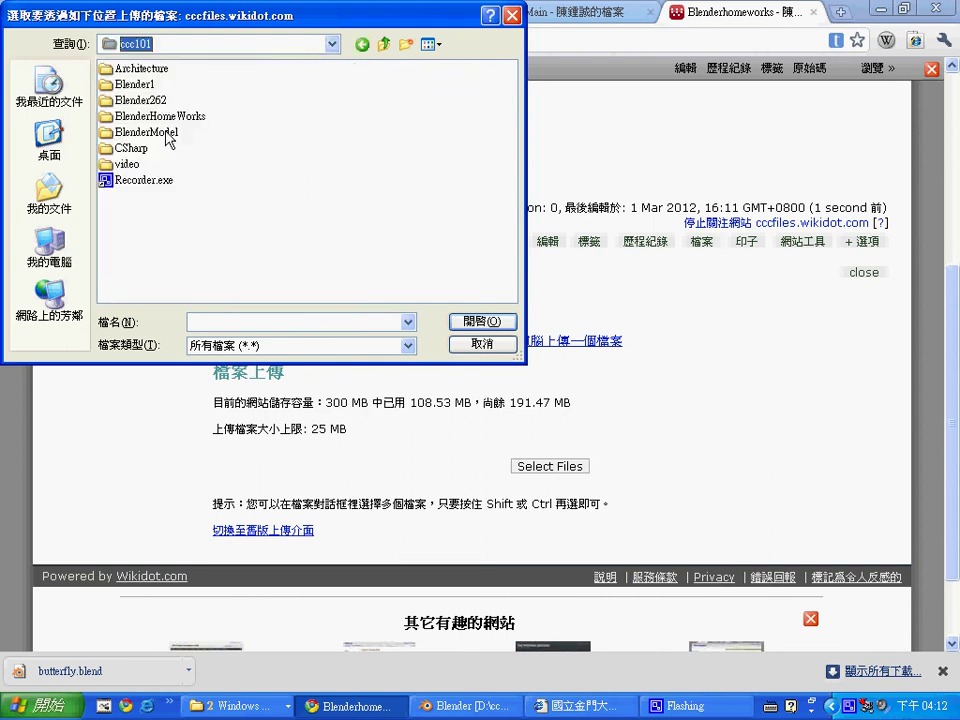
double_click(160, 116)
left_click(170, 70)
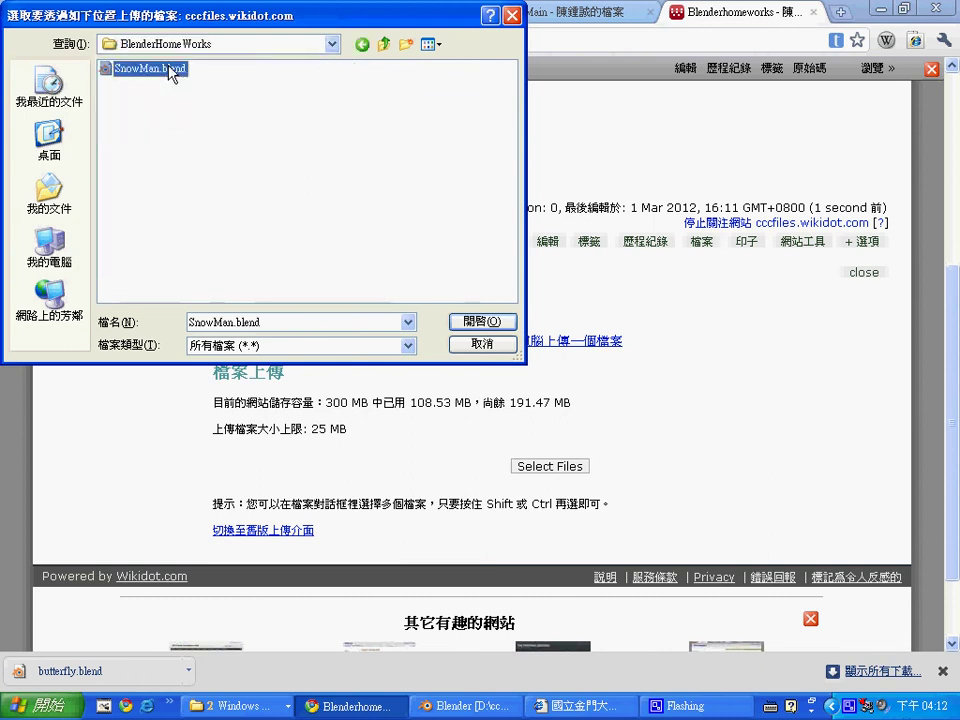
double_click(170, 70)
left_click(604, 524)
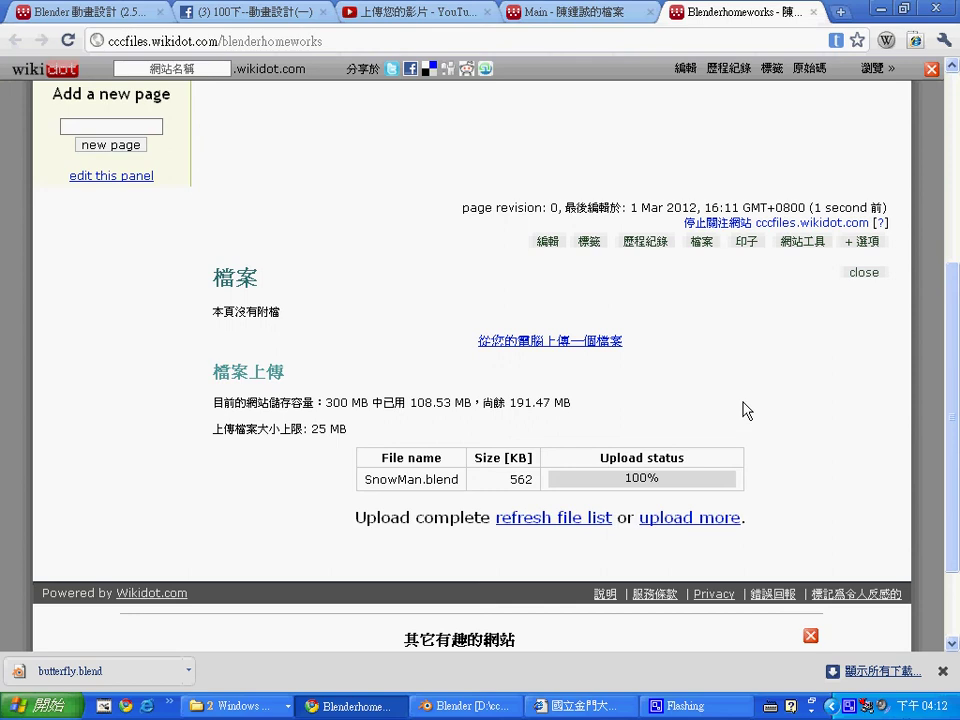
Refresh the file list, copy SnowMan.blend's download address, and switch to the other tab.
left_click(590, 522)
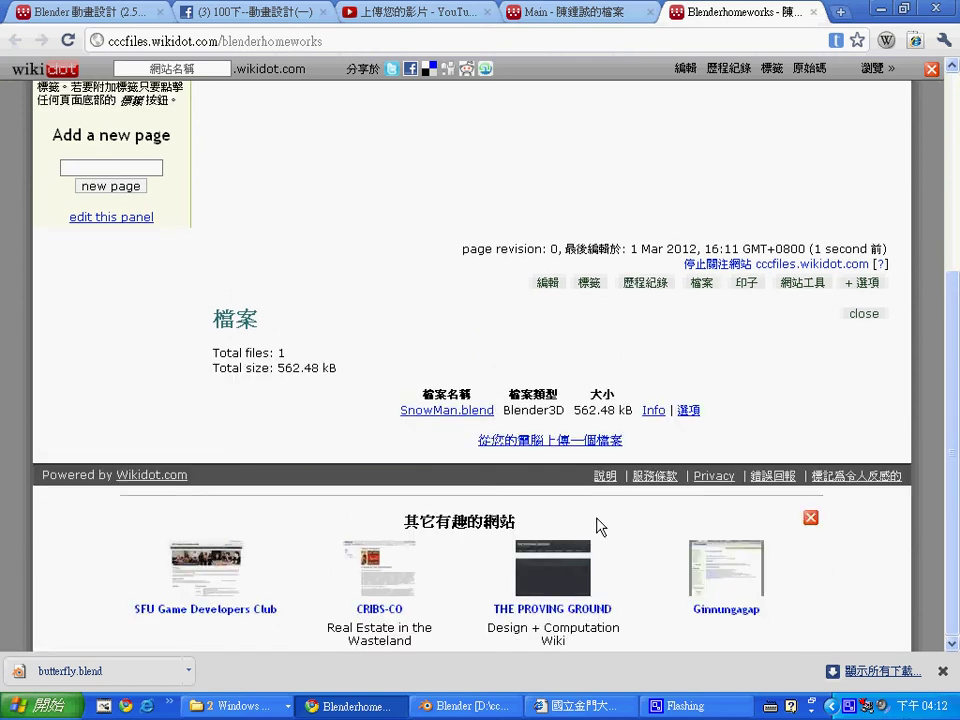
right_click(478, 418)
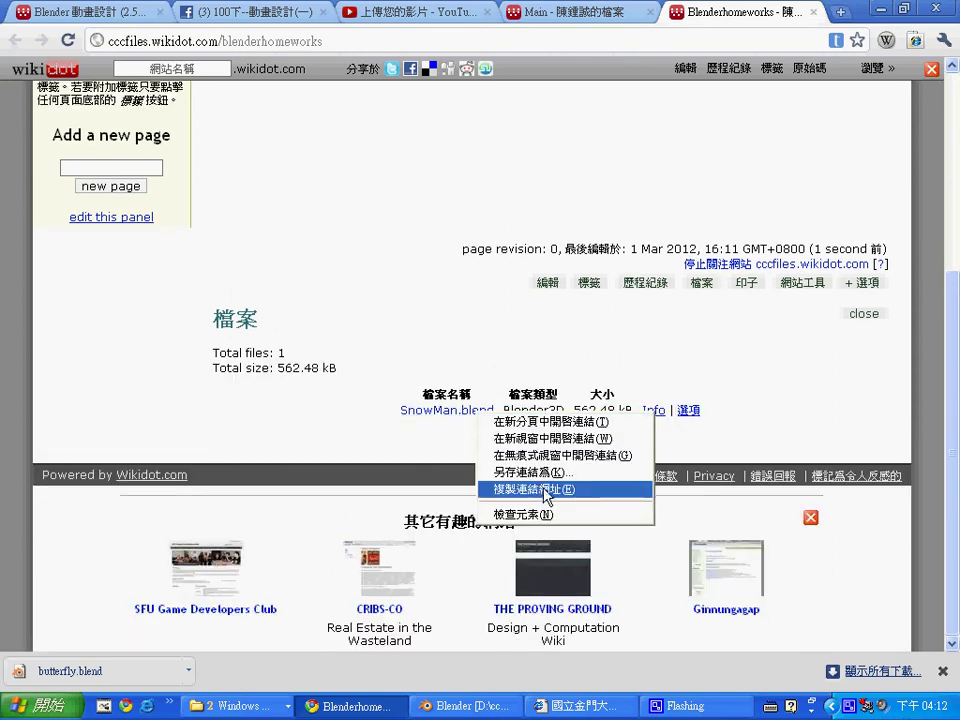
left_click(546, 489)
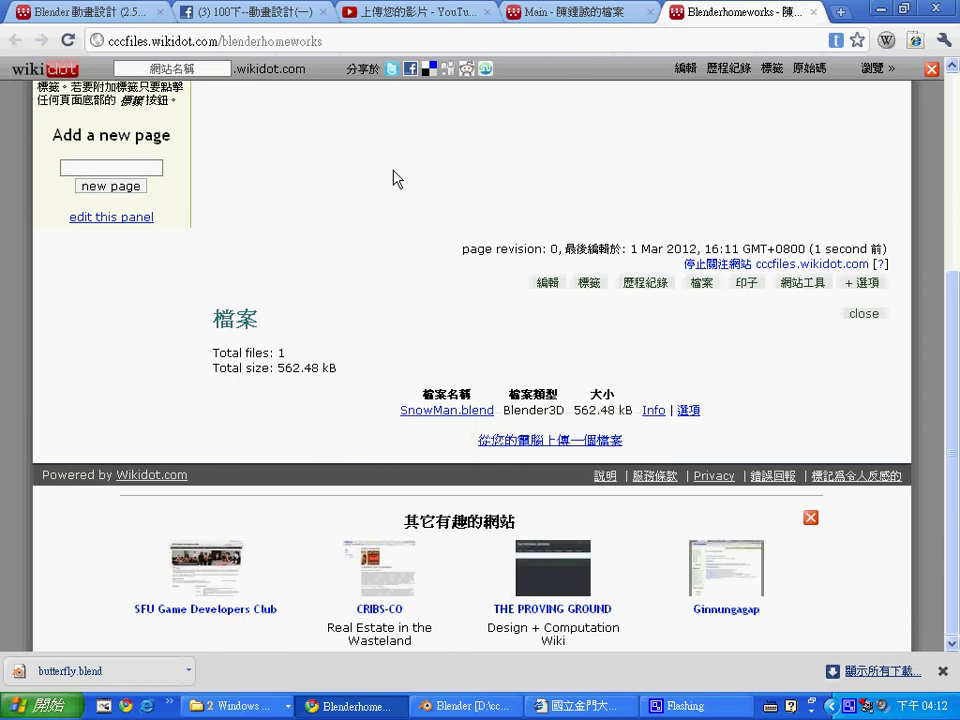
left_click(535, 20)
Go to ccckmit.wikidot.com/3d:ShowMan on the Blender course site to start that page.
left_click(76, 12)
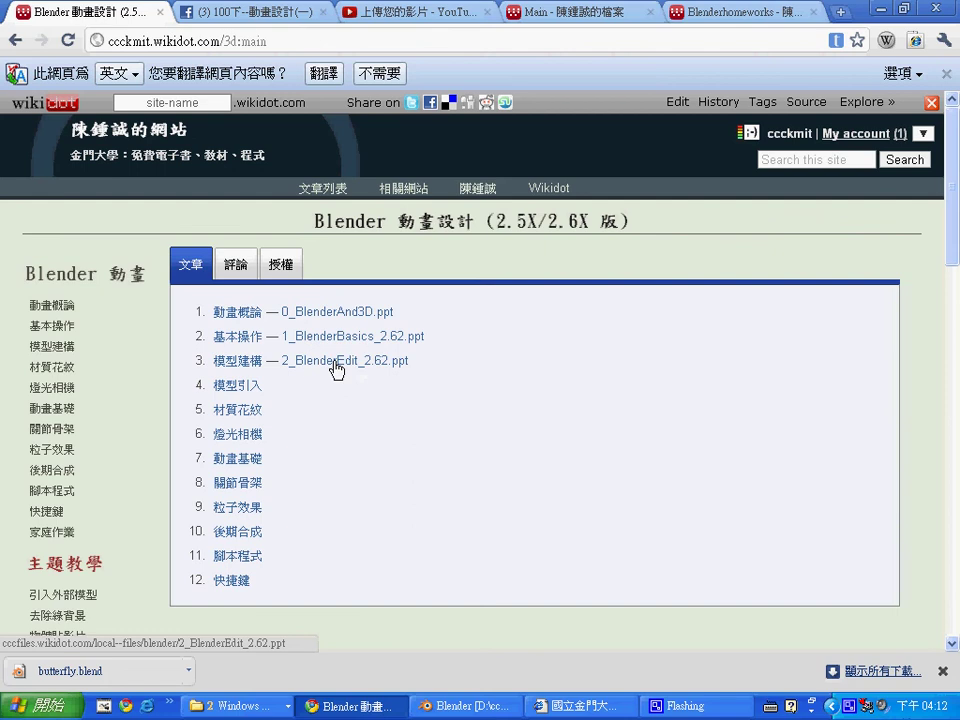
left_click(285, 41)
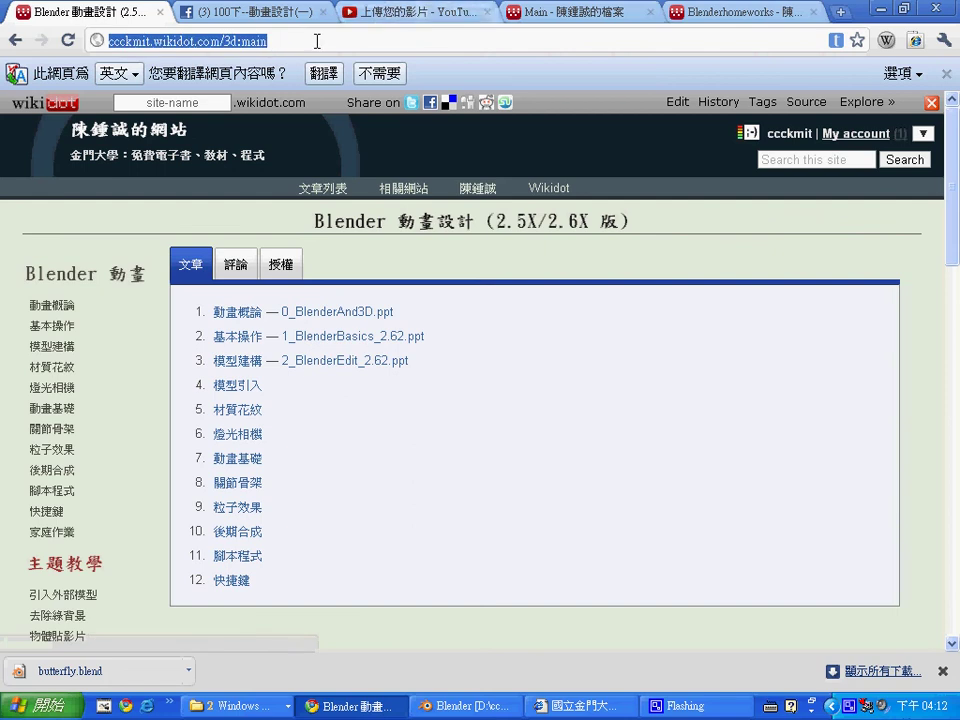
left_click(333, 36)
key("BackSpace")
key("BackSpace")
key("BackSpace")
key("BackSpace")
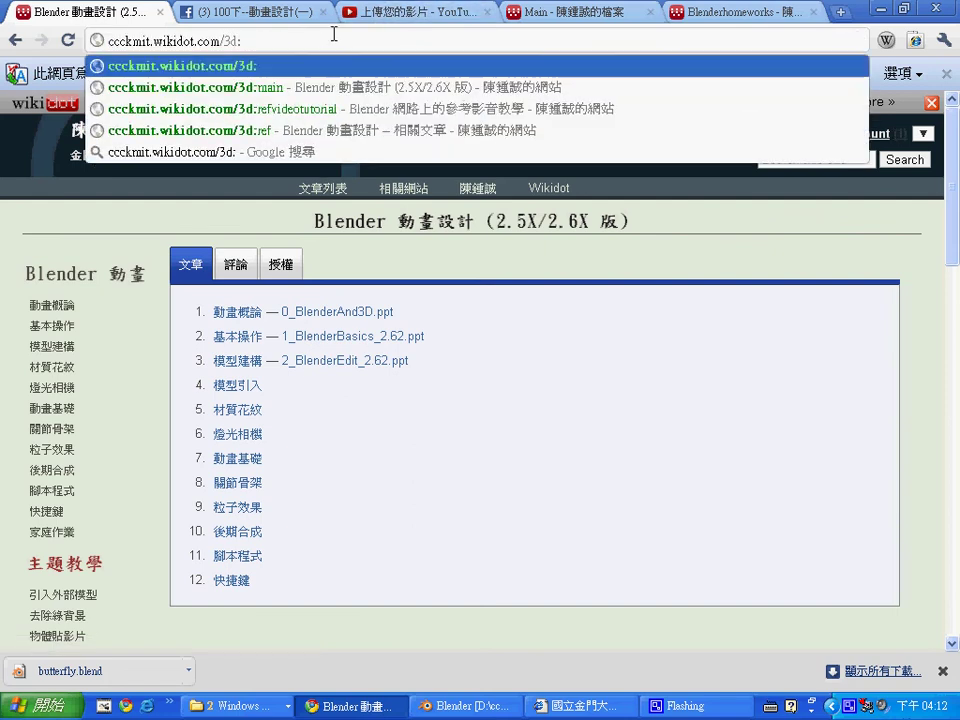
type("h")
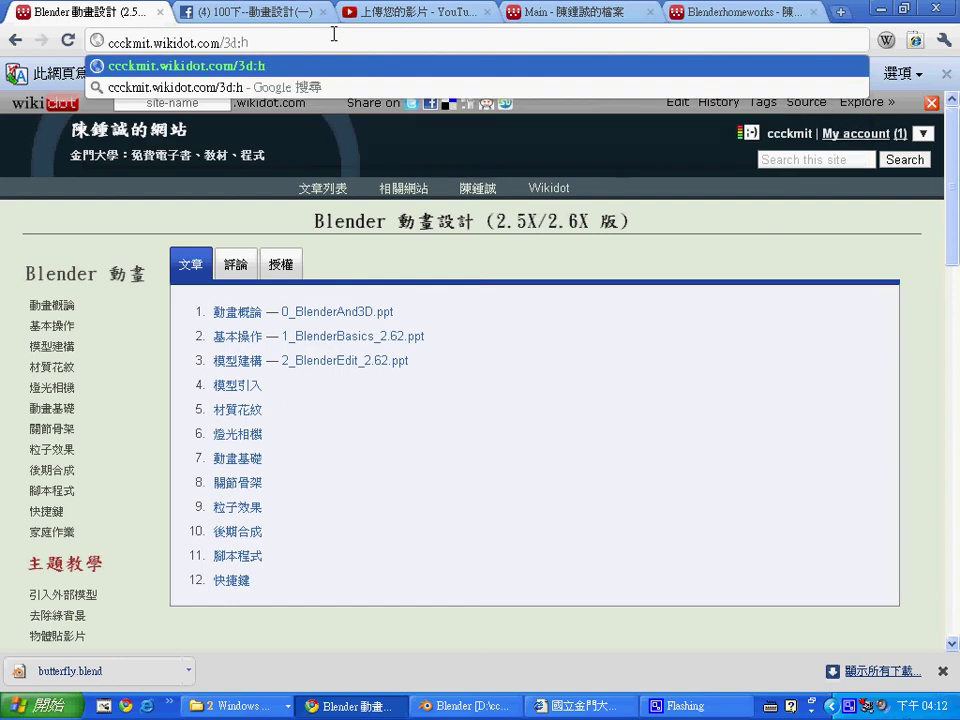
key("BackSpace")
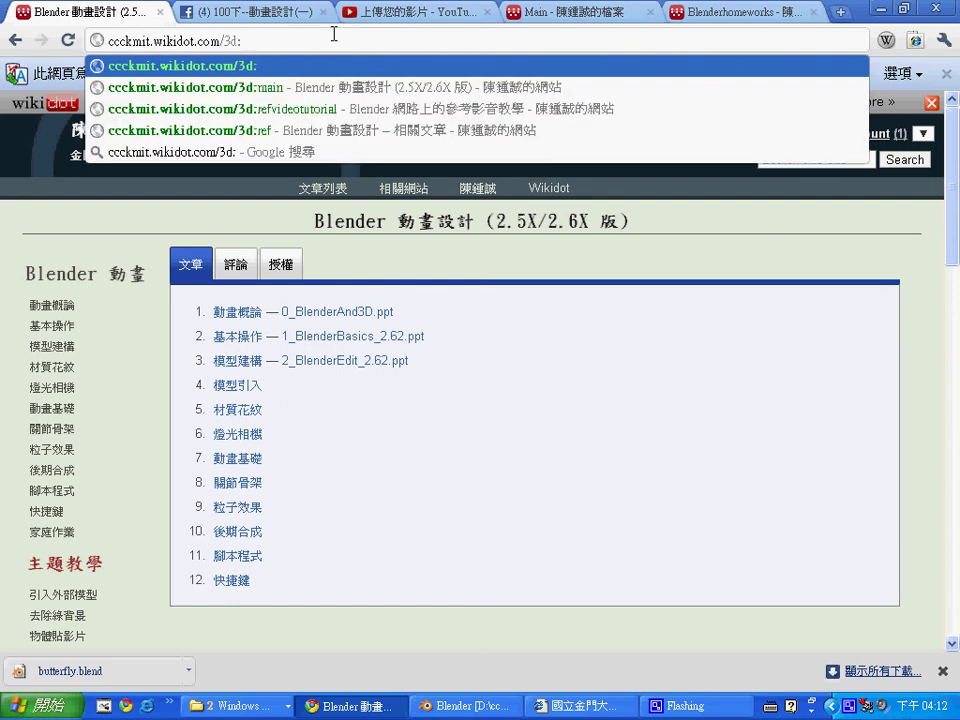
type("ShowMan")
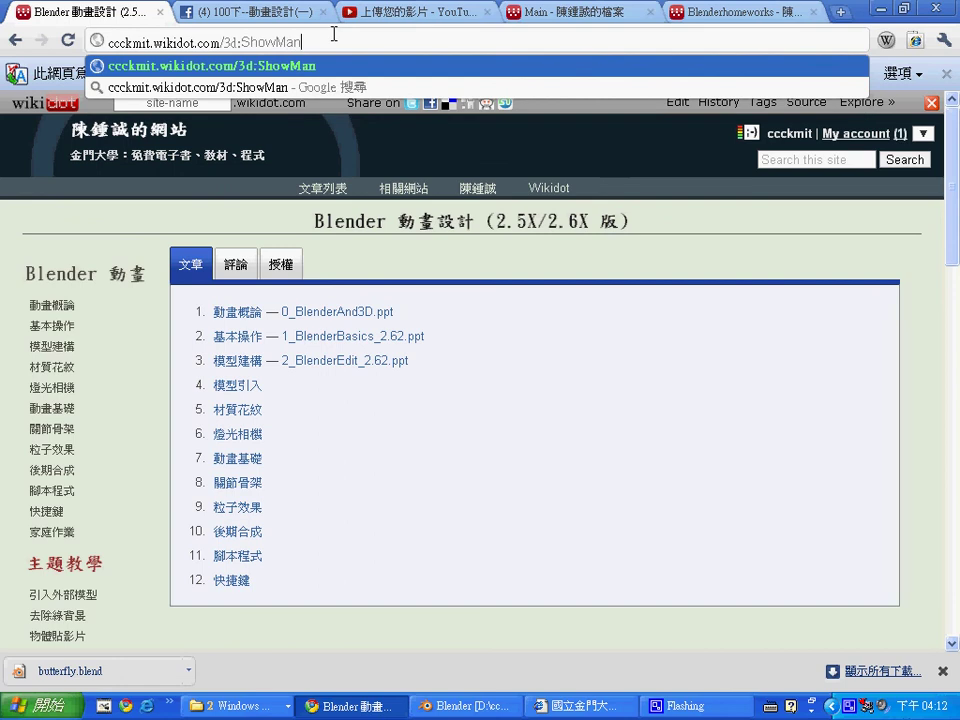
key("Return")
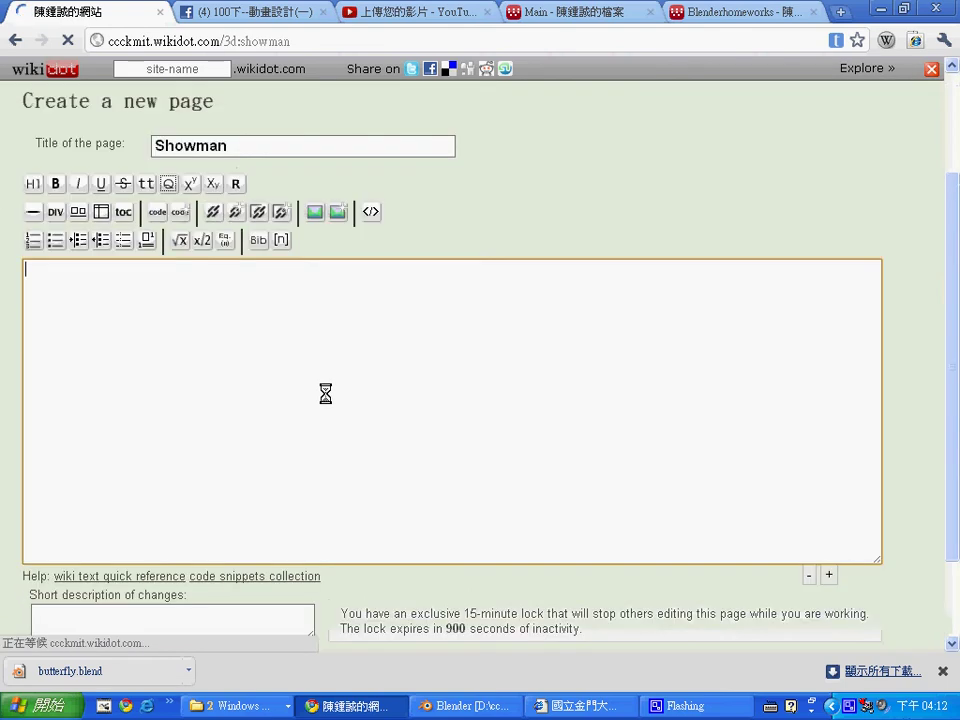
Add SnowMan.blend's download address to the body as a numbered link labelled SnowMan.blend.
type("[http://cccfiles.wikidot.com/local--files/blenderhomeworks/SnowMan.blend")
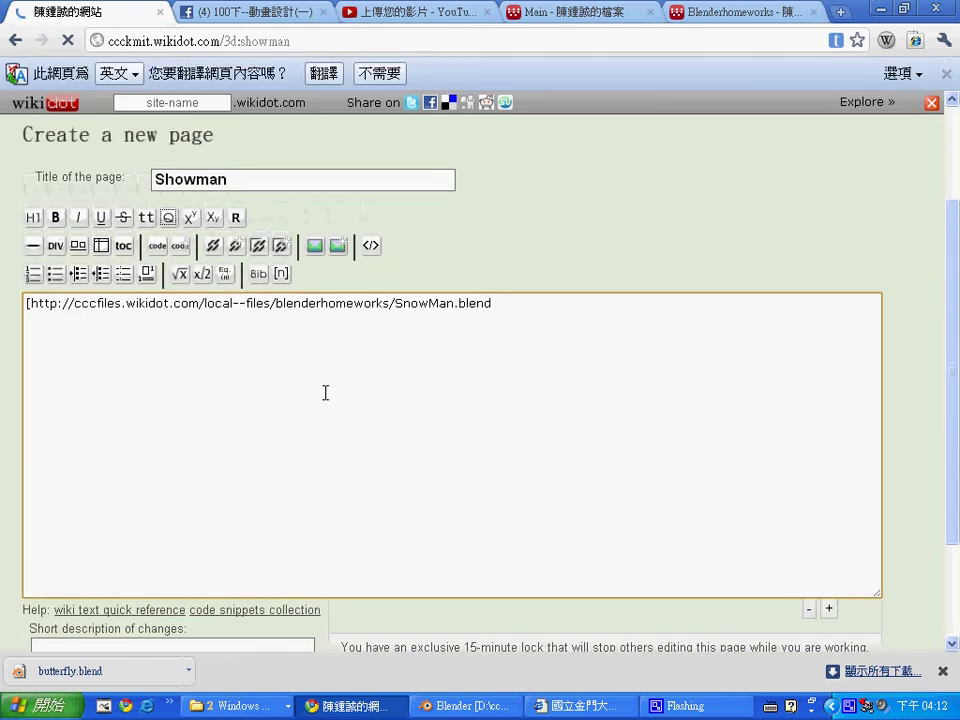
key("shift+Left")
key("shift+Left")
key("shift+Left")
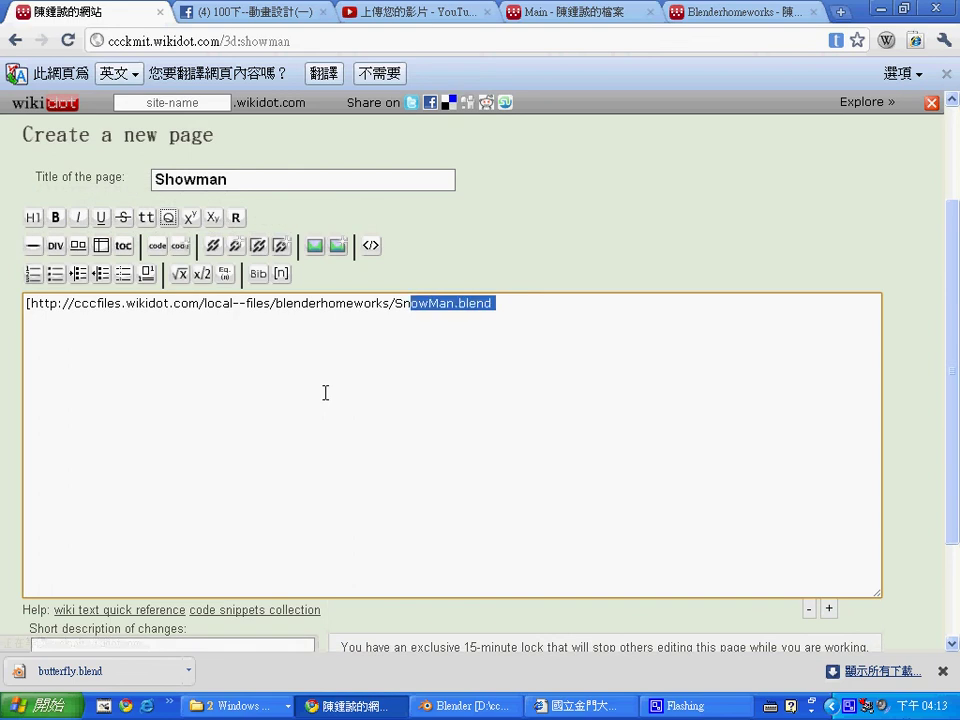
key("shift+Left")
key("shift+Left")
key("ctrl+c")
key("End")
key("ctrl+v")
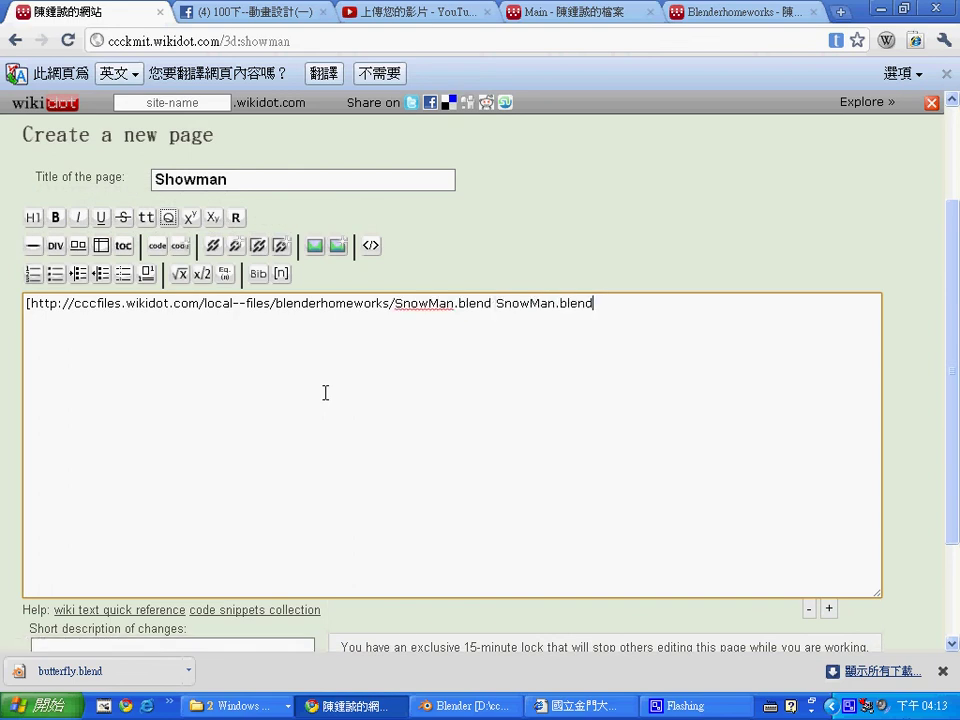
scroll(325, 393, "up", 3)
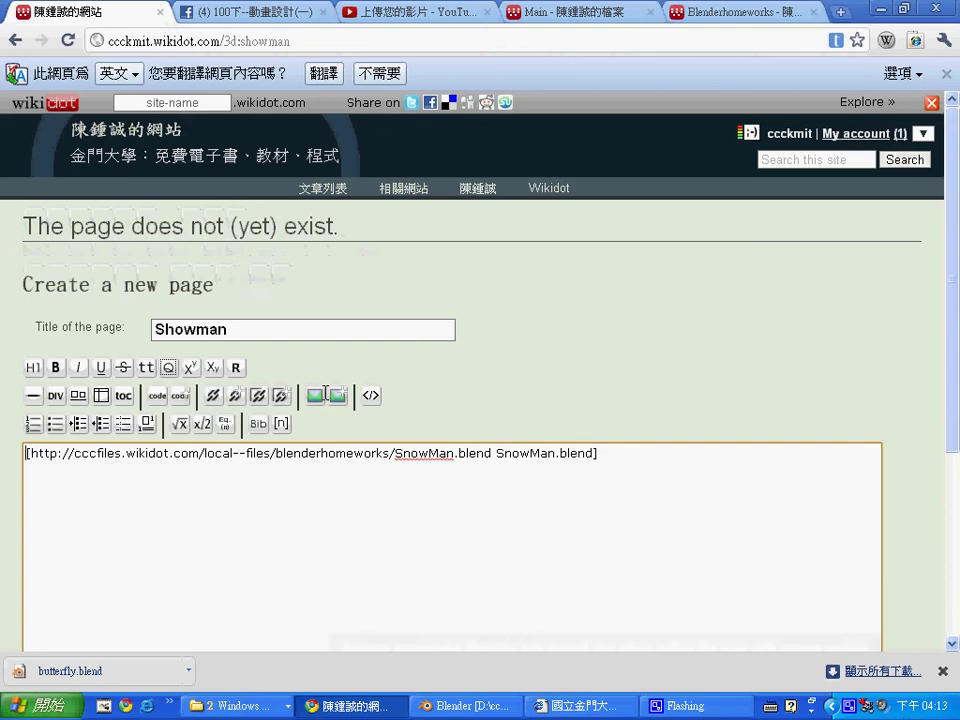
key("Home")
type("#")
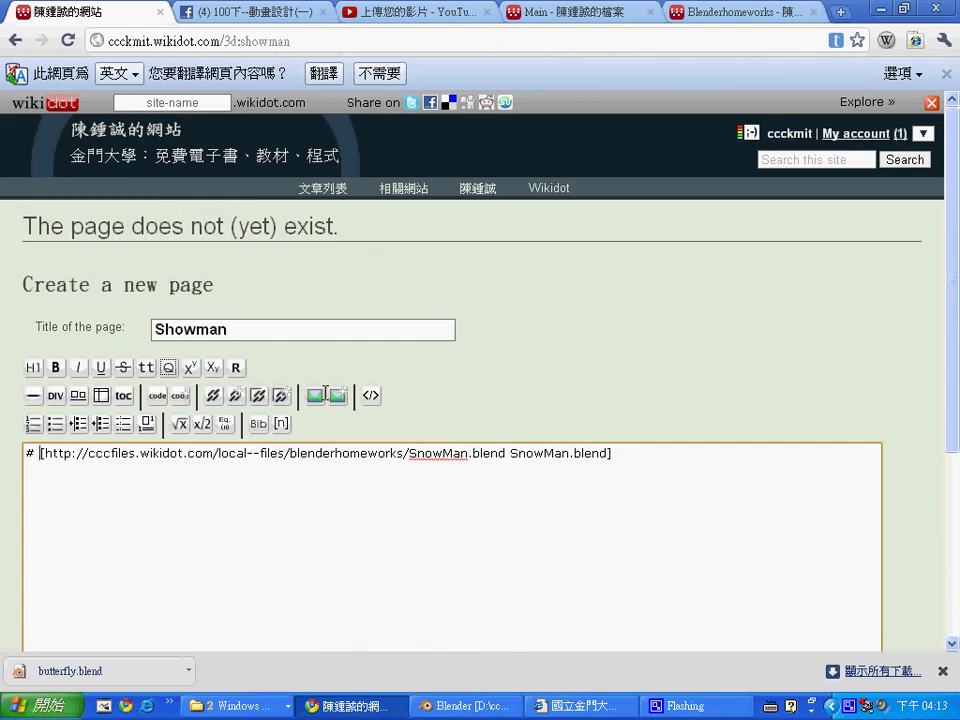
Replace the Showman title with the author's name followed by '-- 雪人的作業'.
left_click_drag(281, 340, 165, 302)
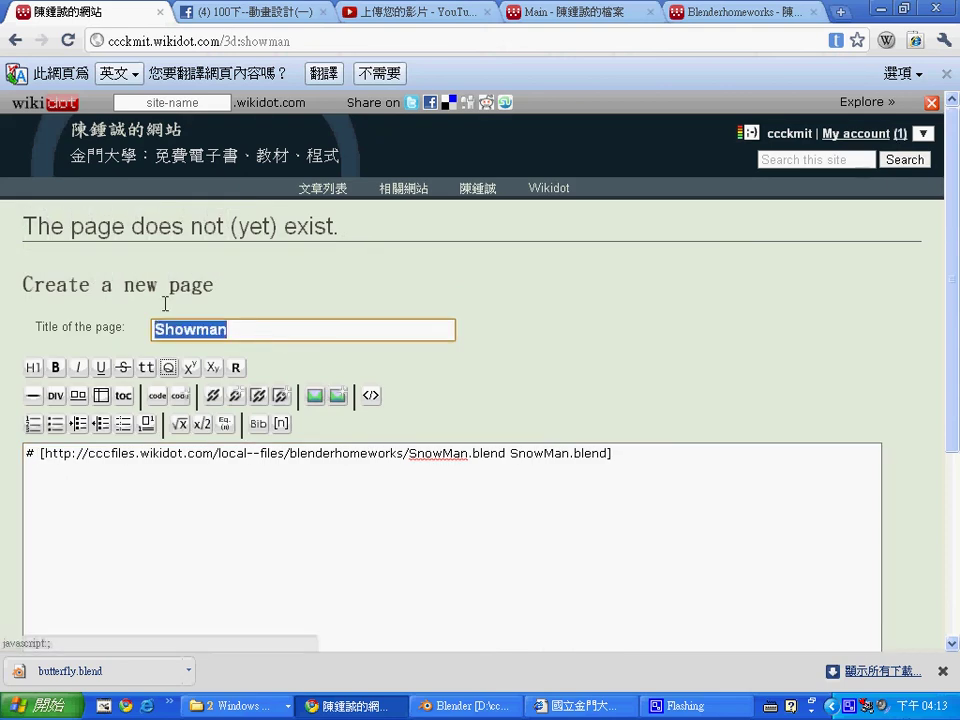
key("BackSpace")
type("t")
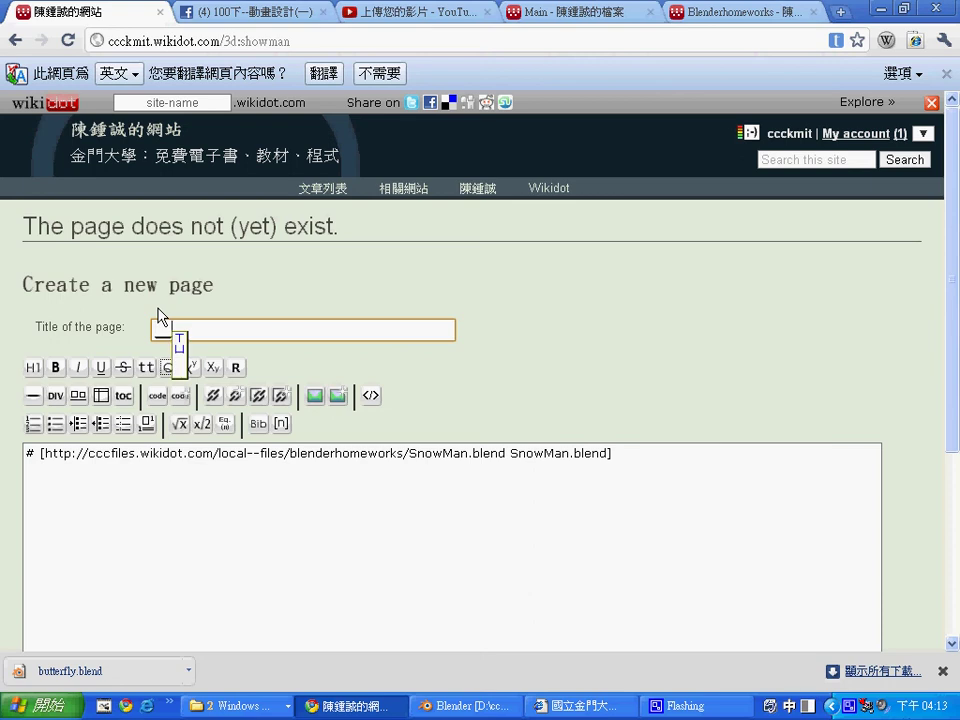
type("雪人的")
type("作業")
key("Return")
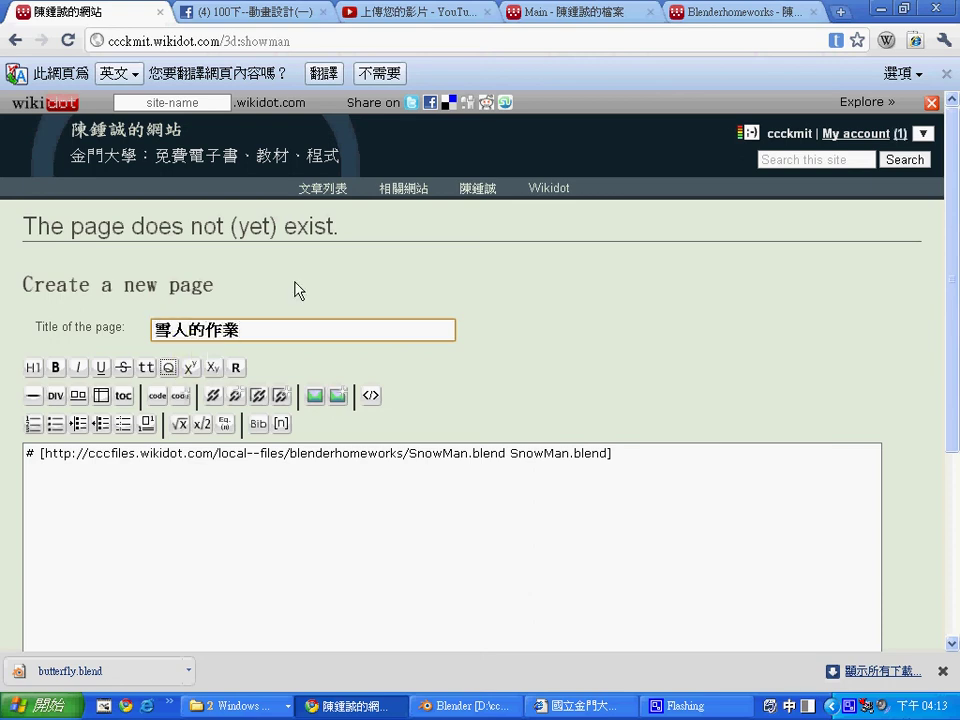
key("Home")
type("陳忠誠")
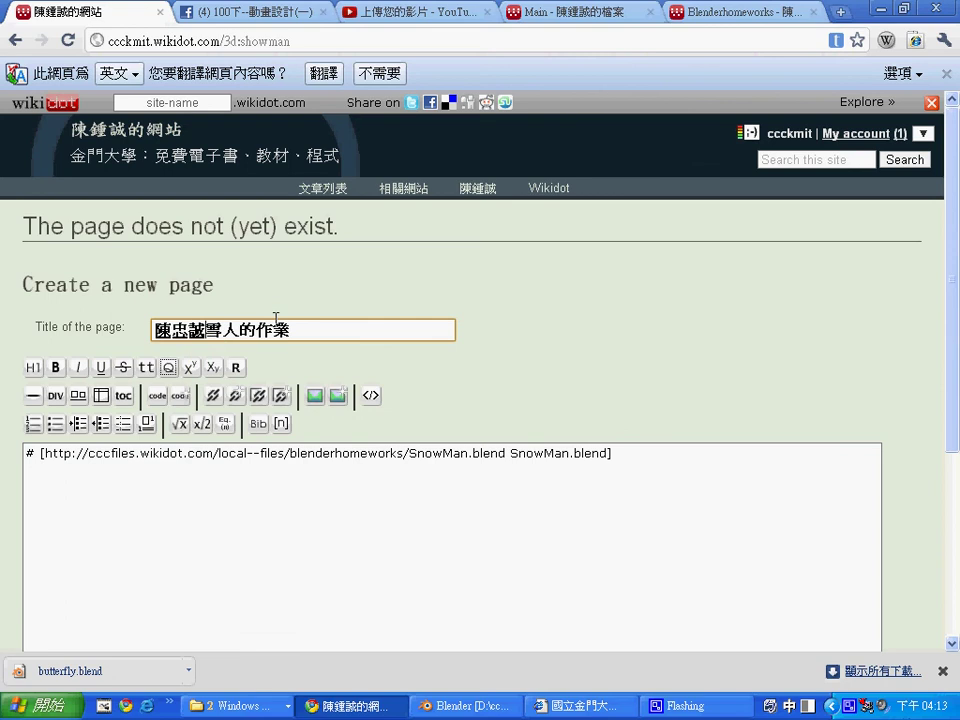
key("Left")
key("Down")
key("Down")
key("Down")
key("Down")
key("Down")
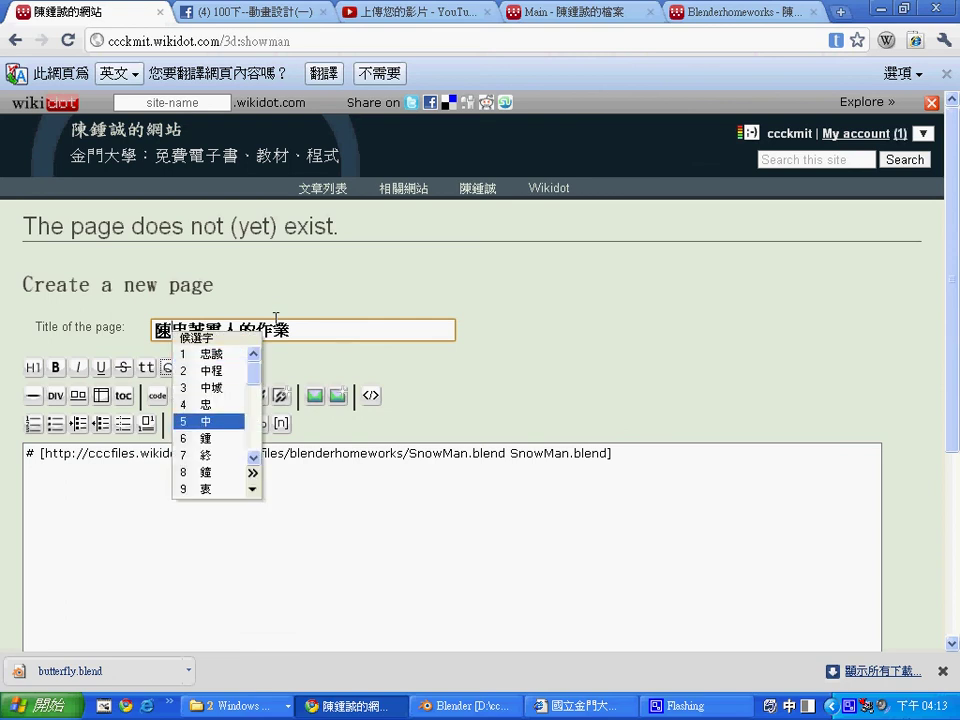
key("Down")
key("Return")
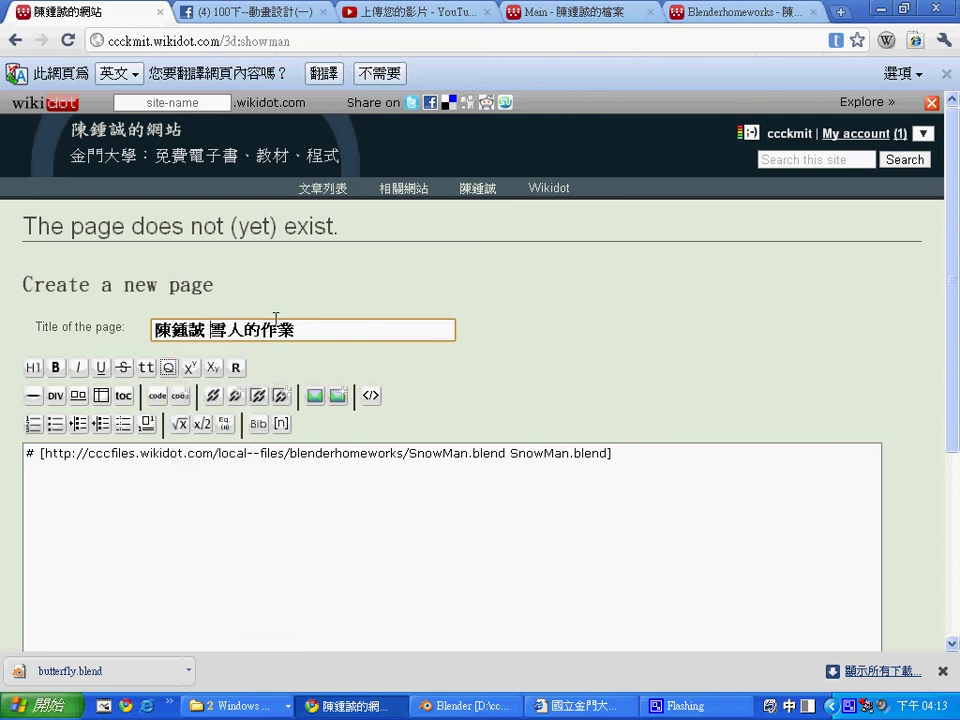
type("--")
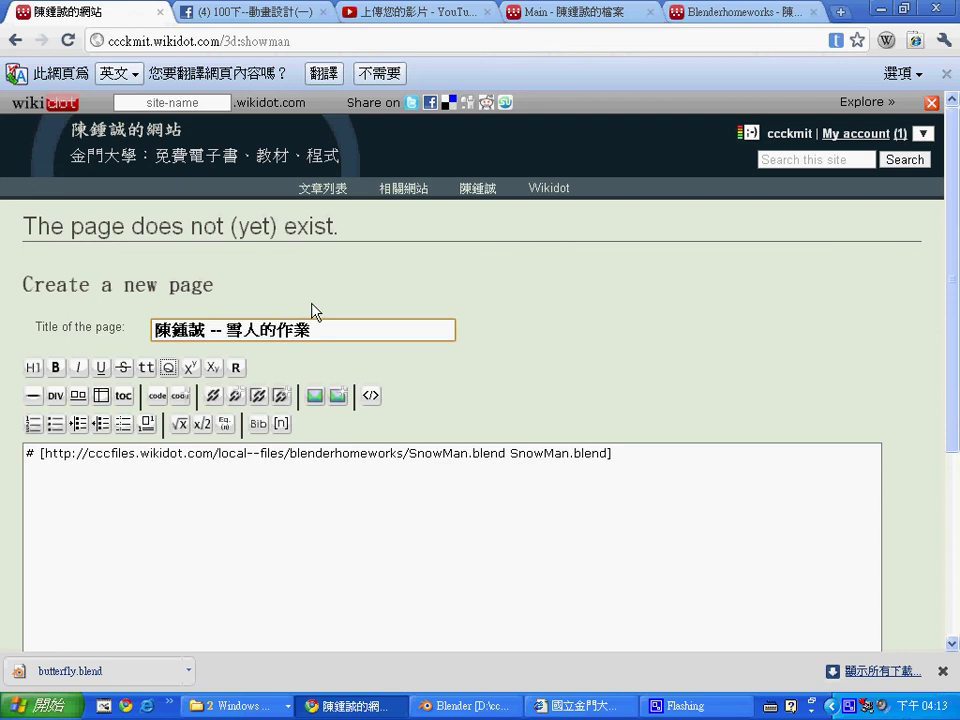
left_click(625, 453)
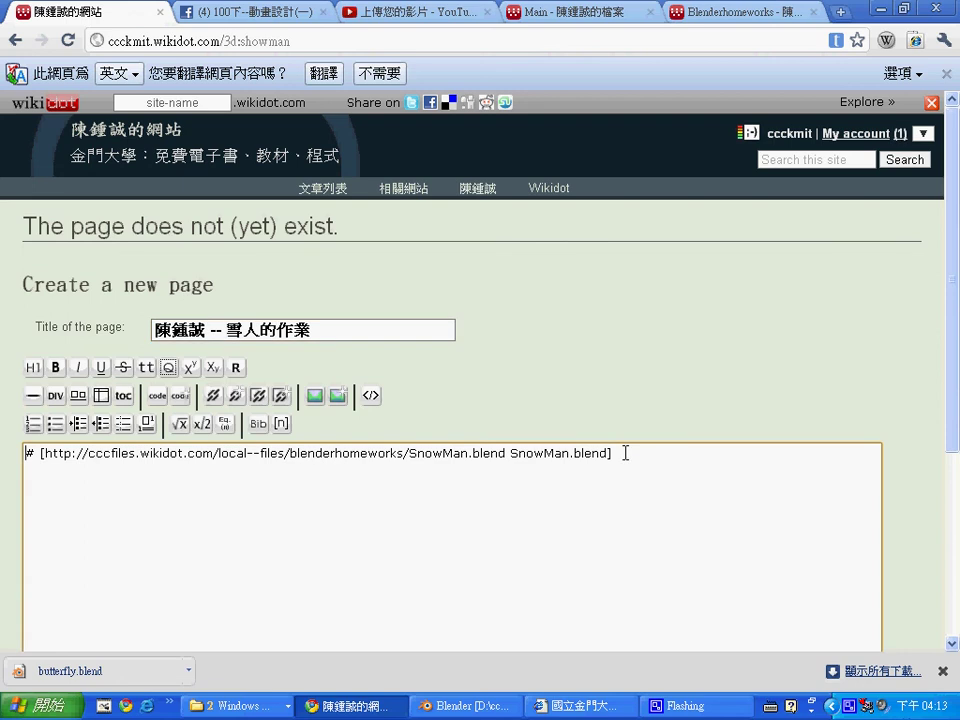
Replace the list marker with a 專案下載： label and add [[=image ShowMan.jpg]] on a new line.
key("Home")
key("Delete")
key("Delete")
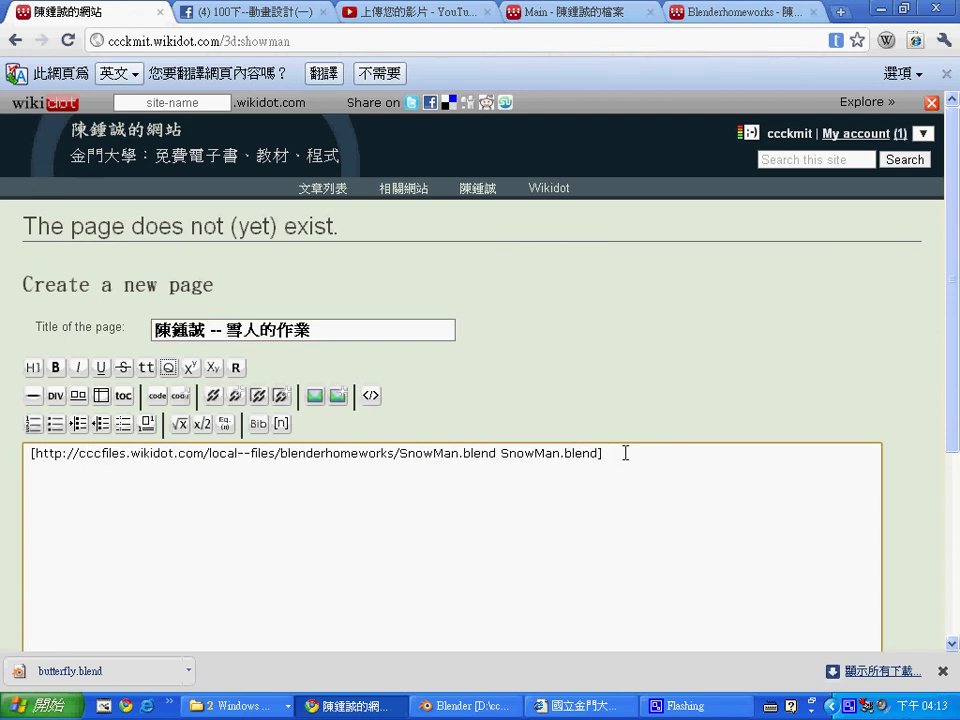
key("ctrl+space")
type("專")
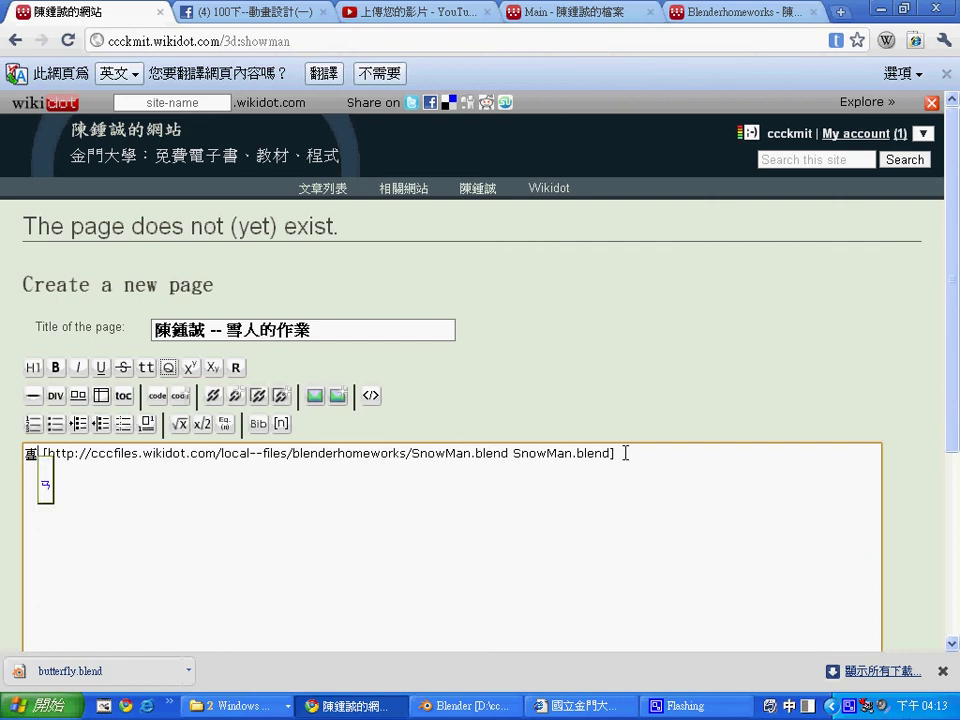
type("案下載：")
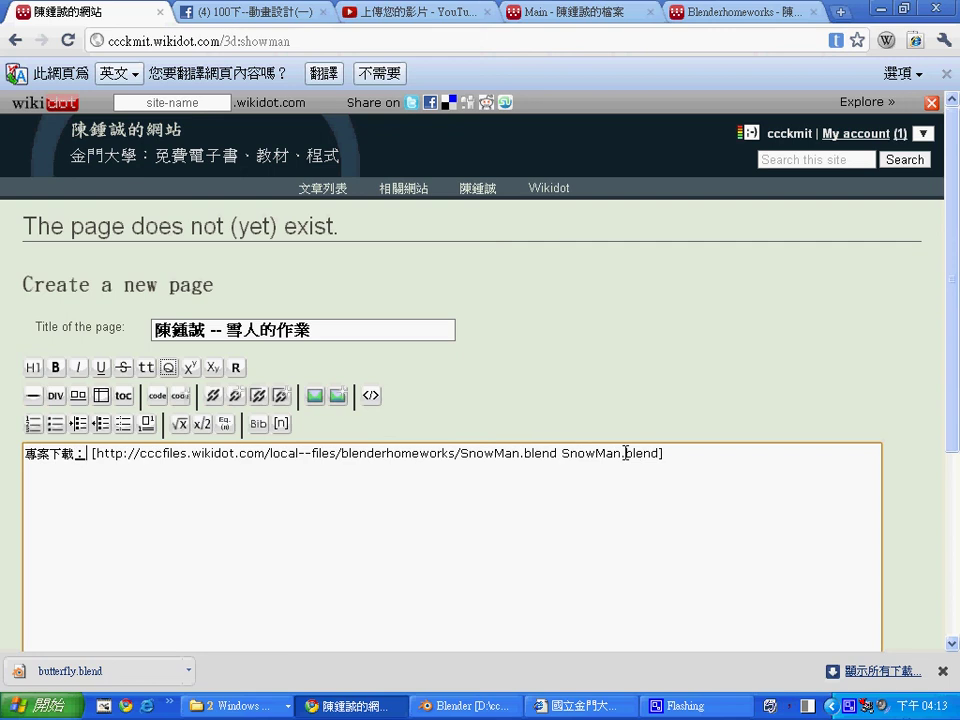
key("Return")
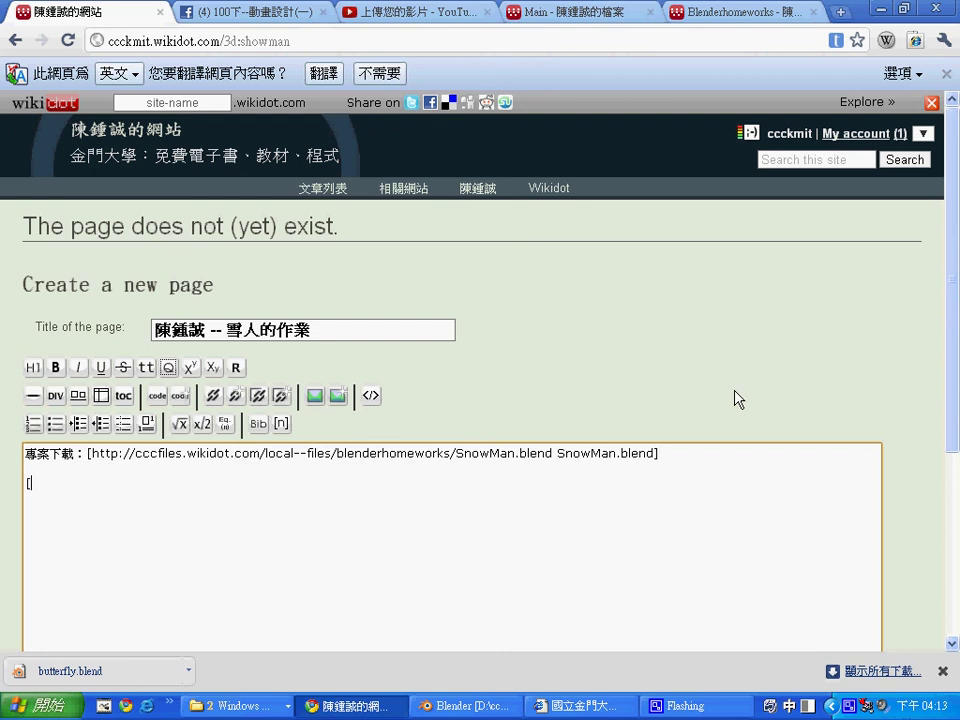
type("[=i")
key("ctrl+space")
type("image Show")
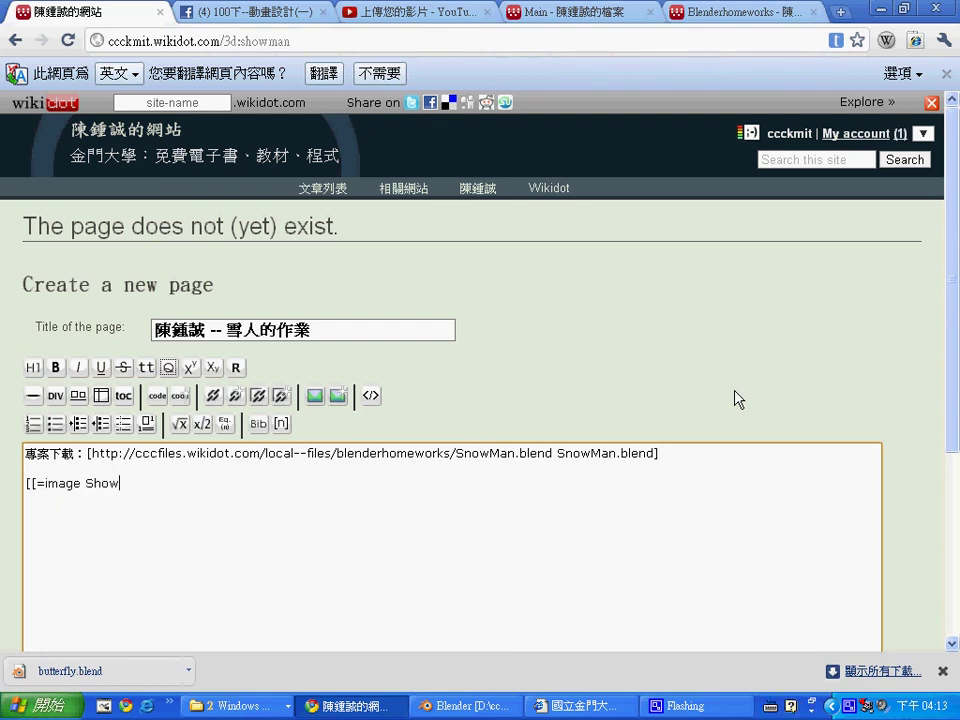
type("Man")
type(".jpg]]")
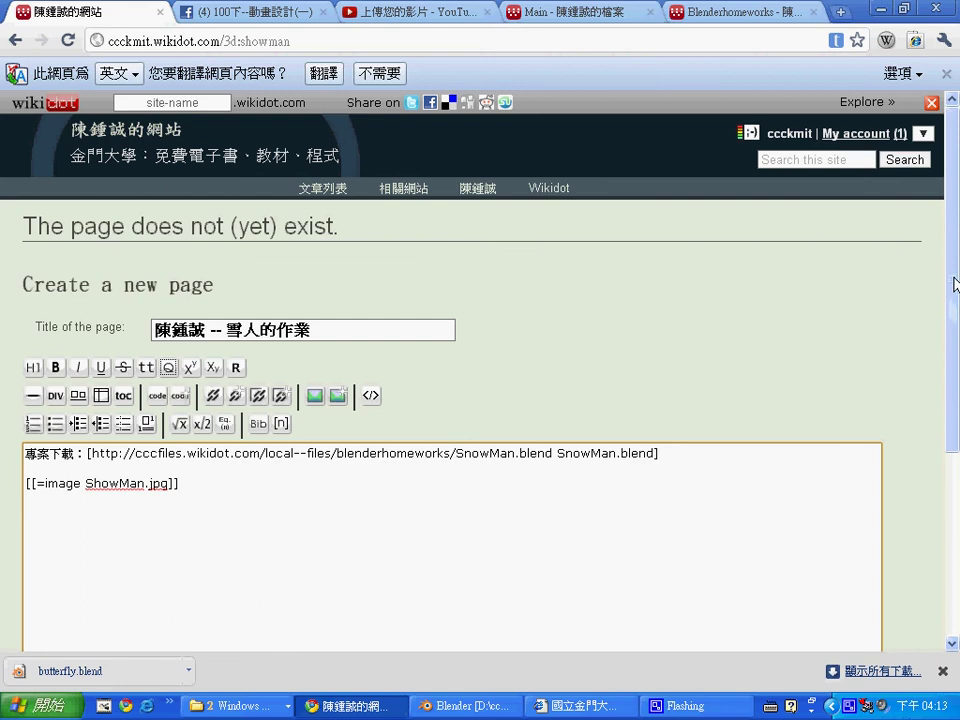
Save the wiki page, dismiss the connection error alert, and return to Blender.
left_click_drag(951, 281, 950, 449)
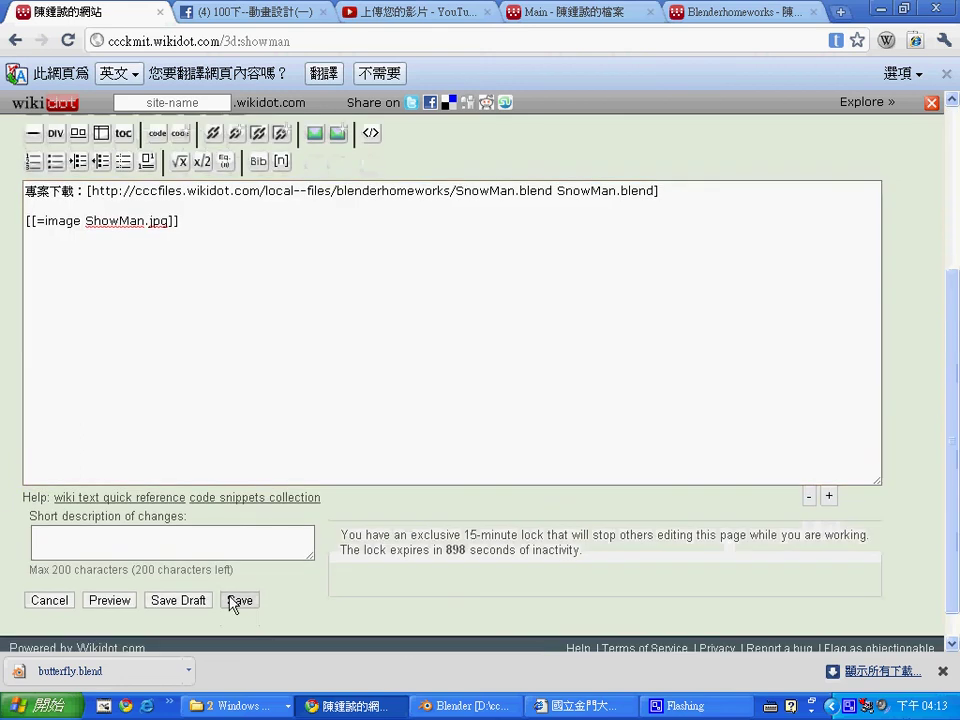
left_click(239, 599)
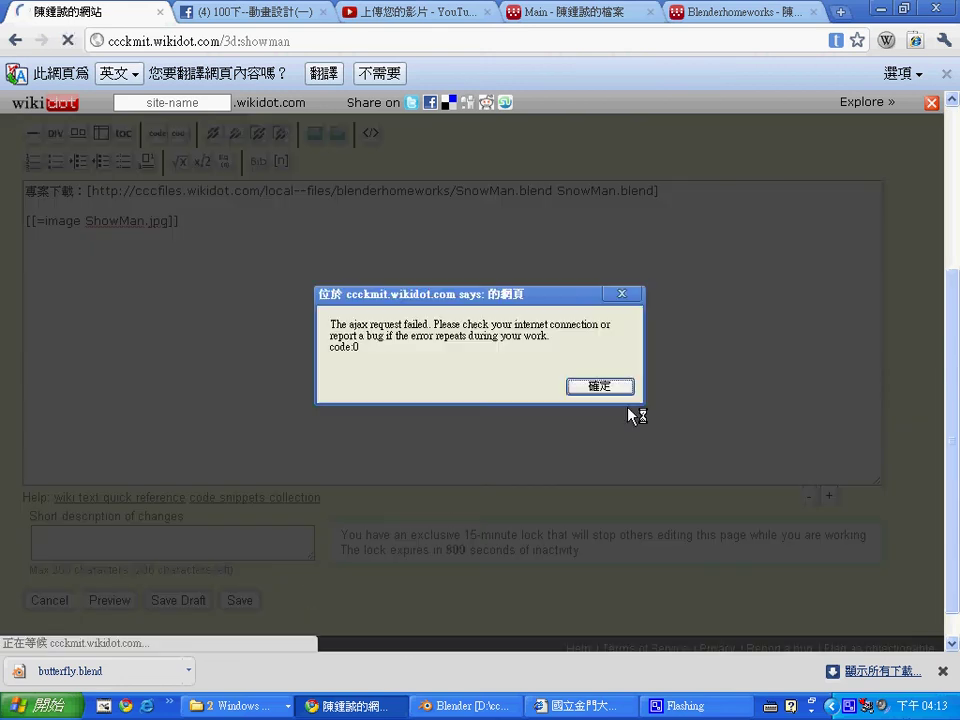
left_click(621, 388)
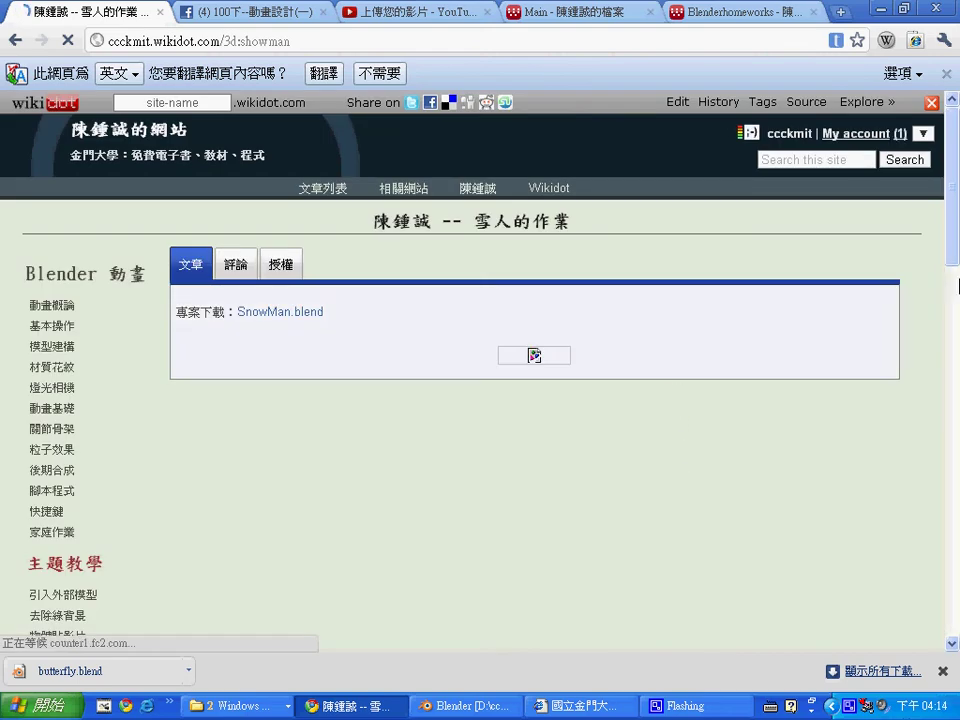
scroll(480, 400, "down", 5)
scroll(480, 400, "down", 1)
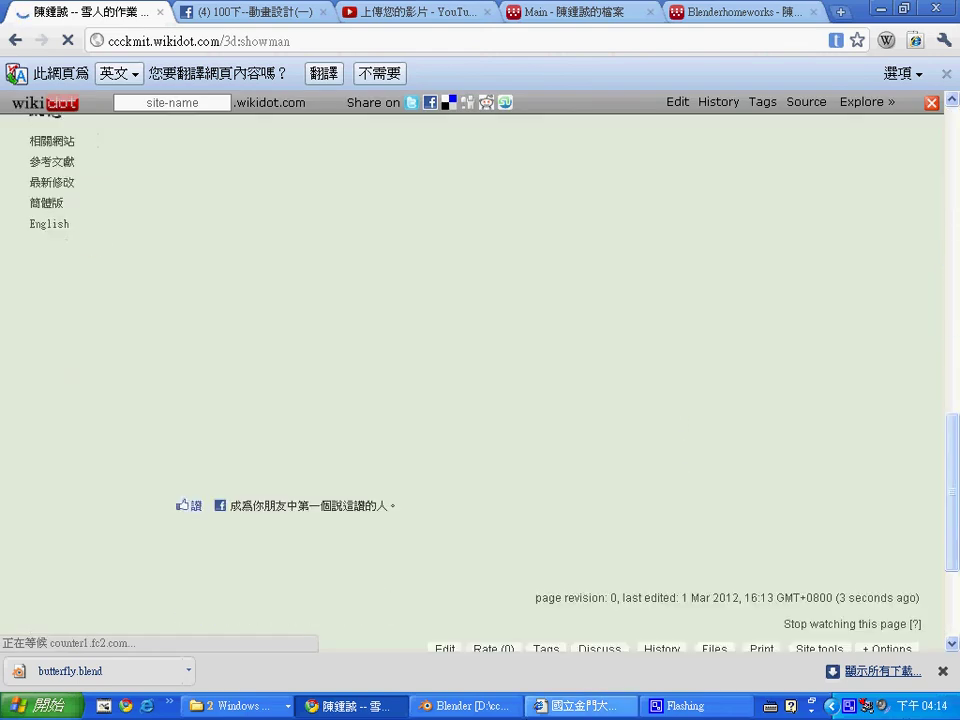
left_click(428, 706)
left_click(274, 344)
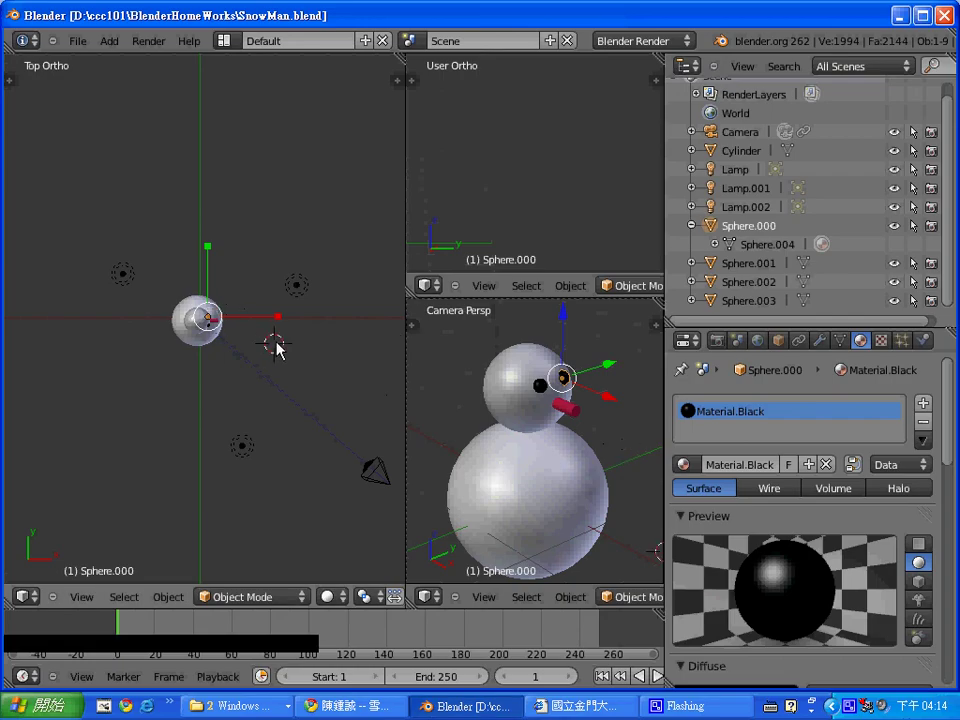
Render the SnowMan.blend scene with F12 so the Render Result appears.
key("F12")
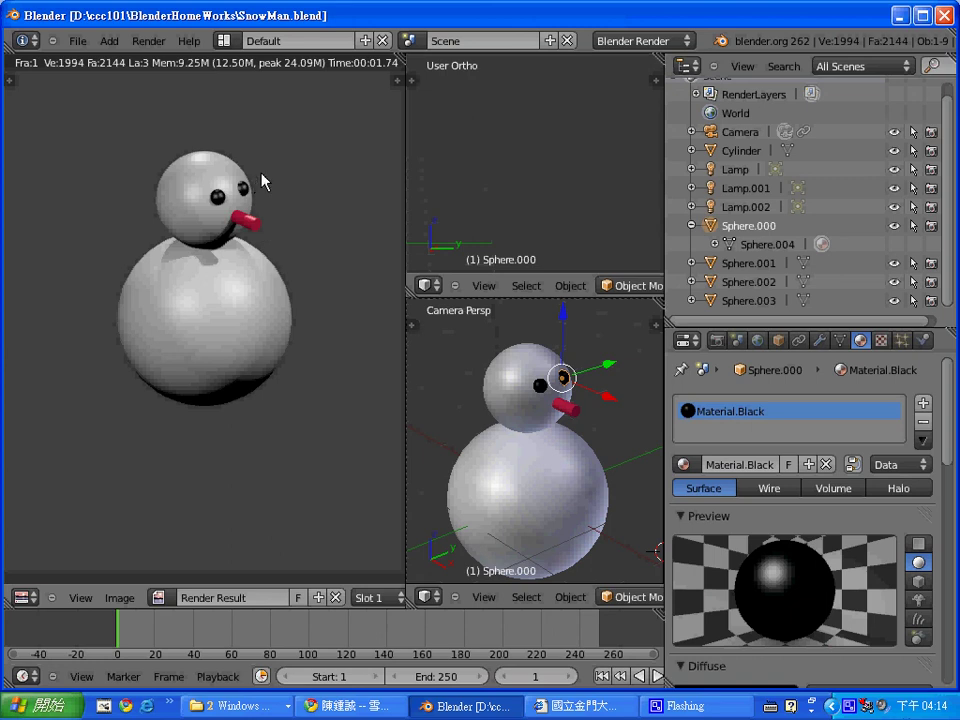
Launch Paint, paste the captured snowman screenshot, and maximize the window.
left_click(35, 705)
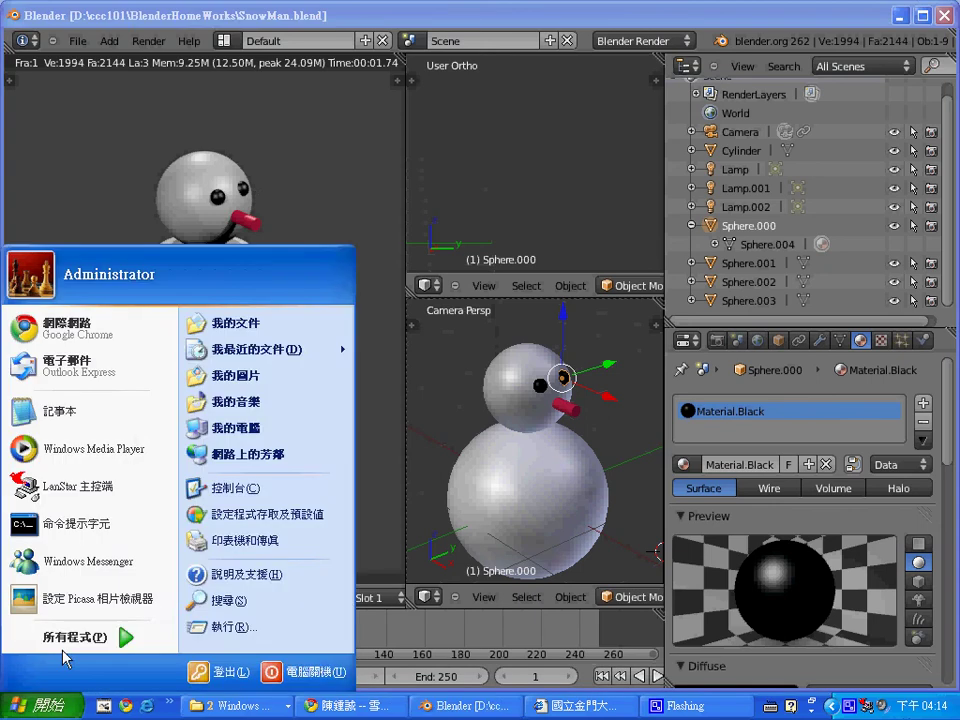
left_click(62, 648)
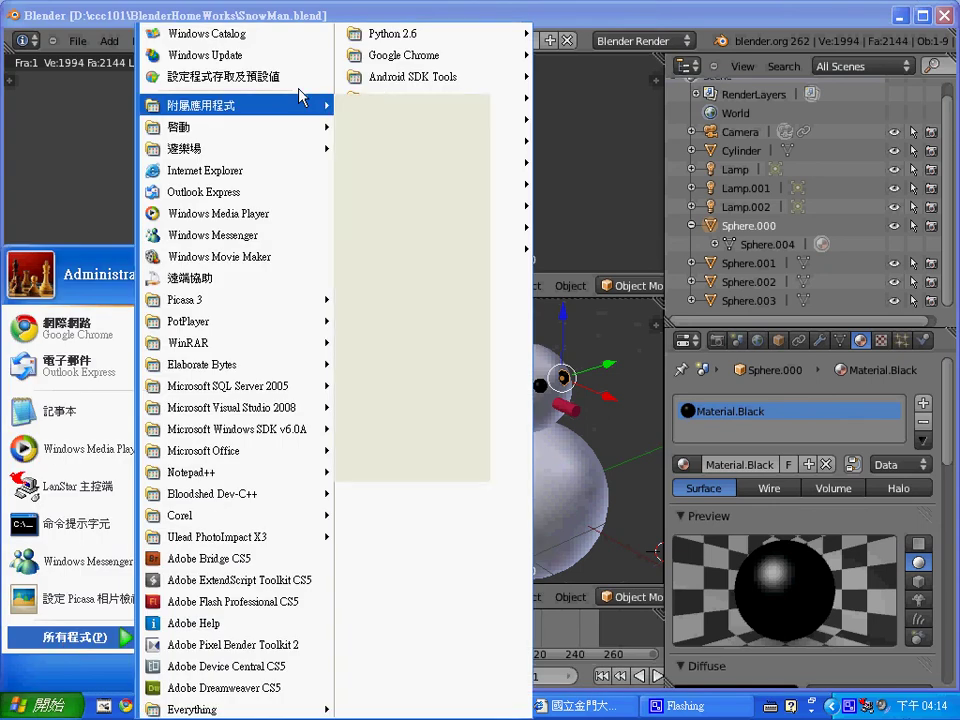
mouse_move(236, 105)
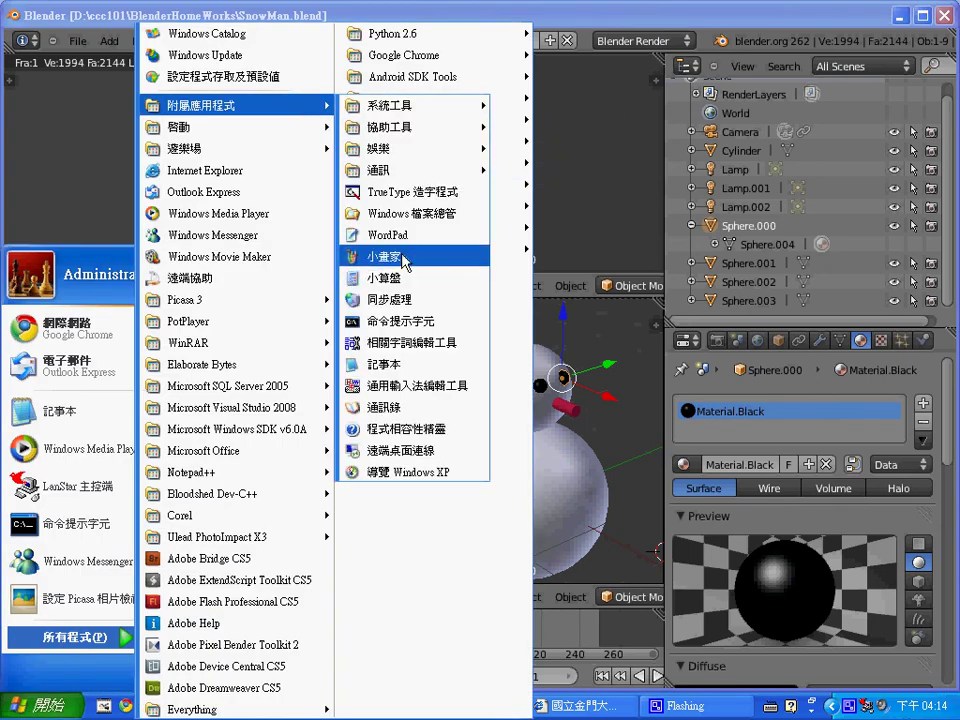
left_click(390, 257)
left_click(70, 37)
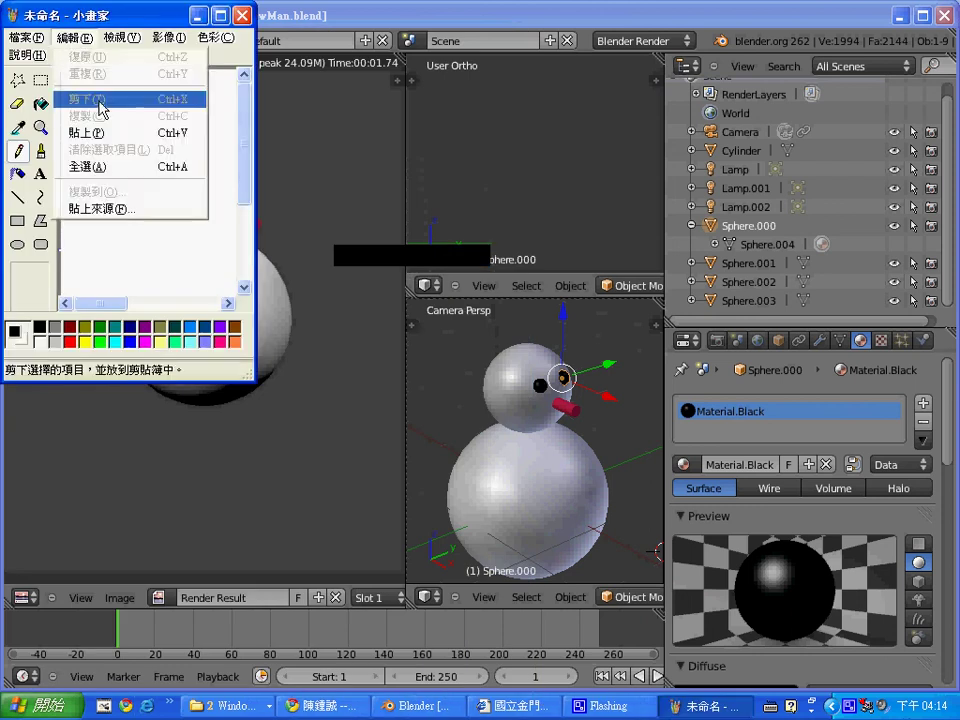
left_click(105, 131)
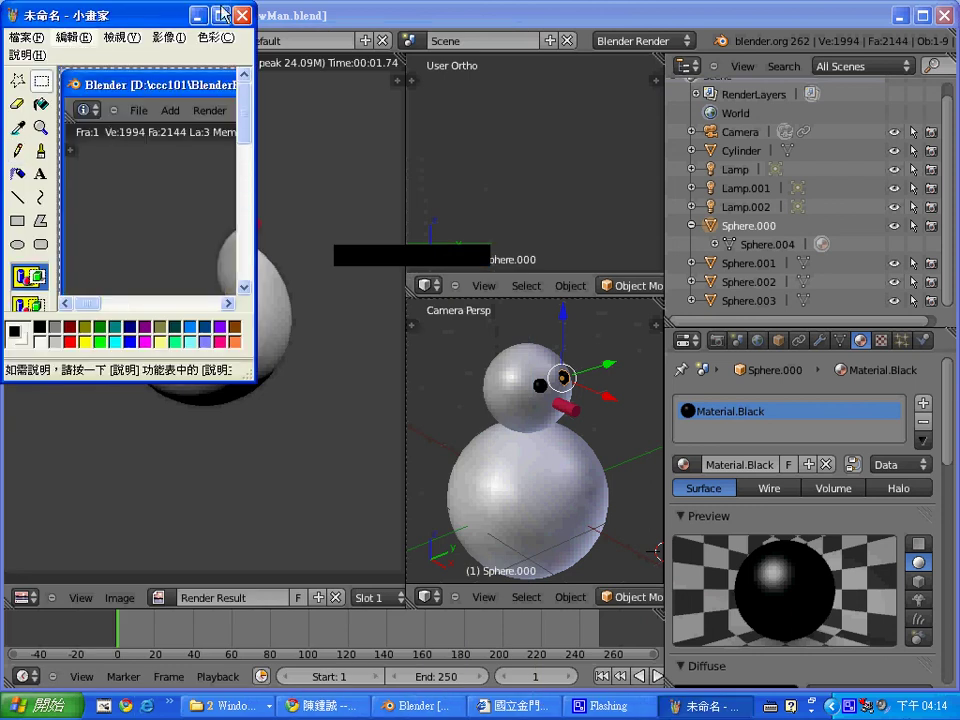
double_click(167, 12)
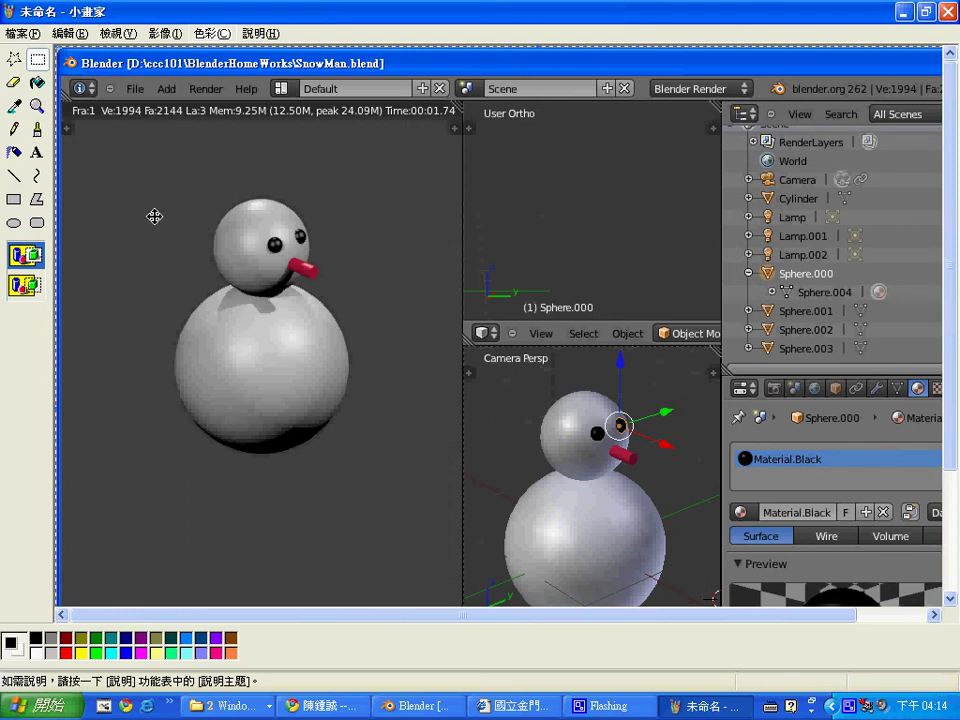
Save the picture as JPEG ShowMan.jpg in D: ccc101\BlenderHomeWorks.
left_click(22, 33)
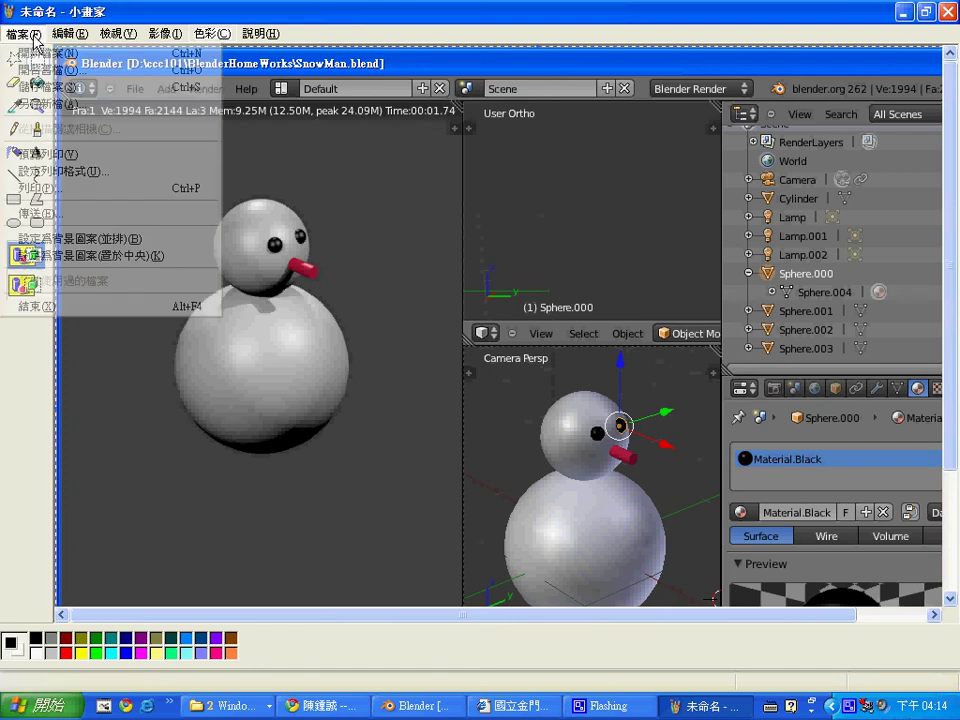
left_click(77, 101)
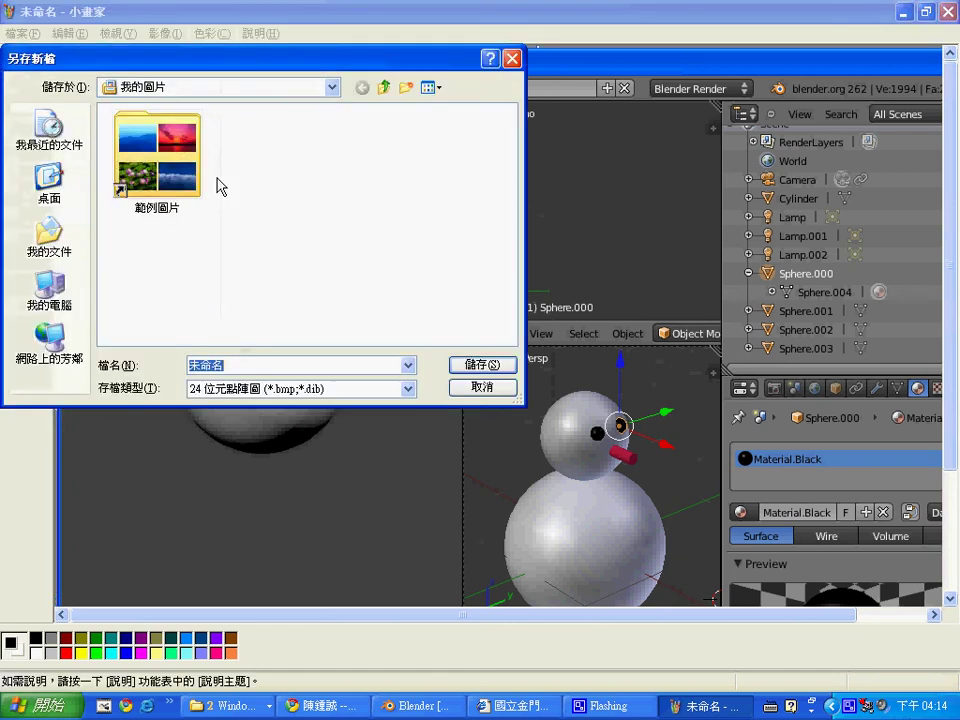
left_click(330, 88)
left_click(168, 195)
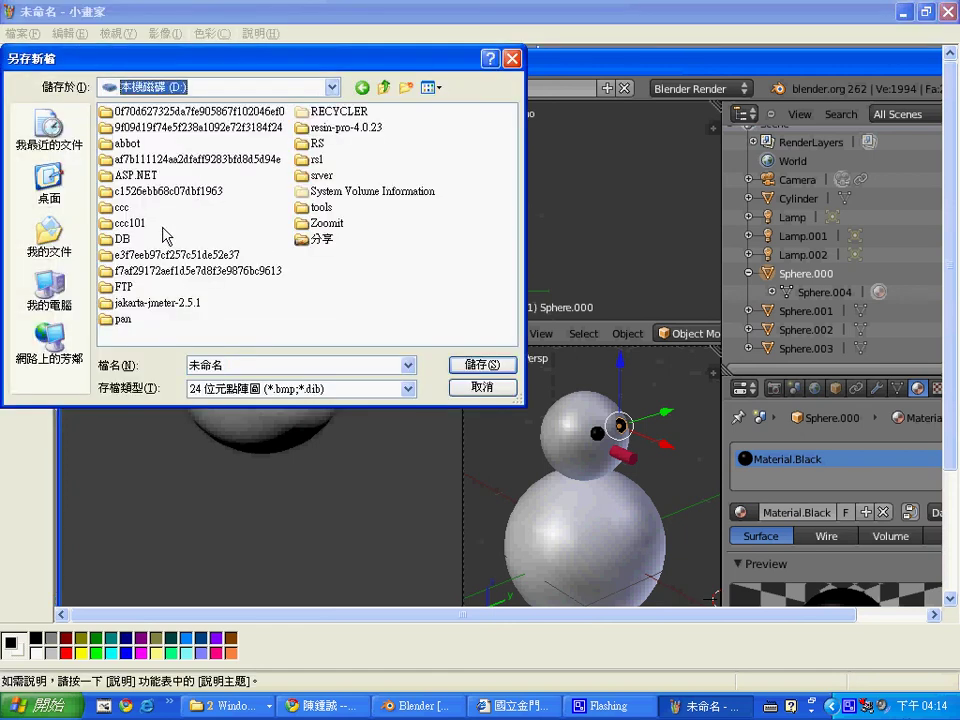
double_click(128, 223)
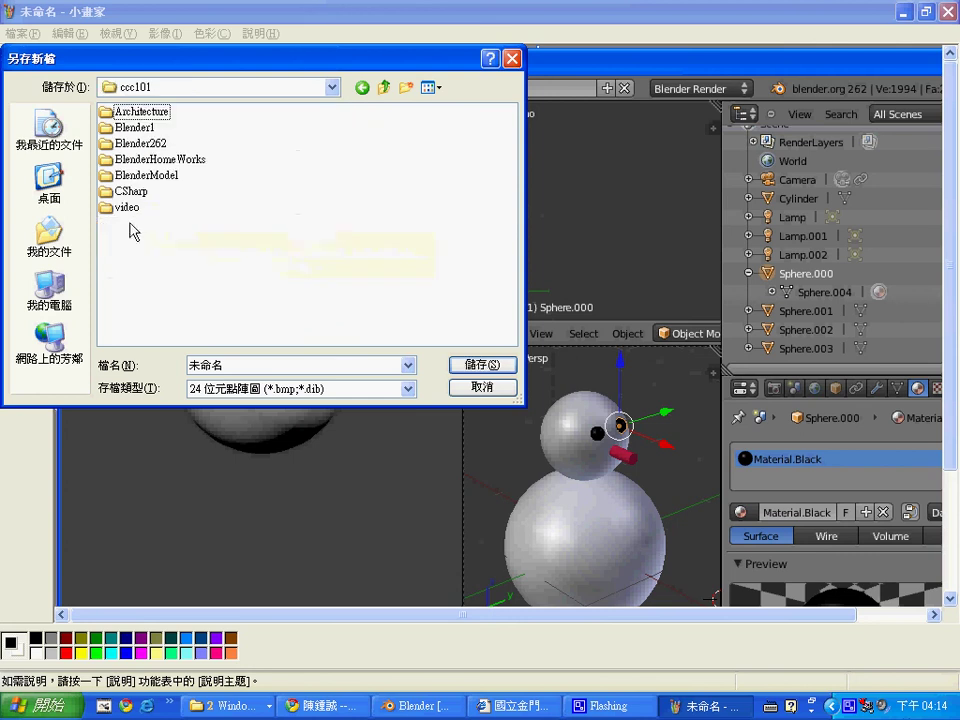
double_click(175, 159)
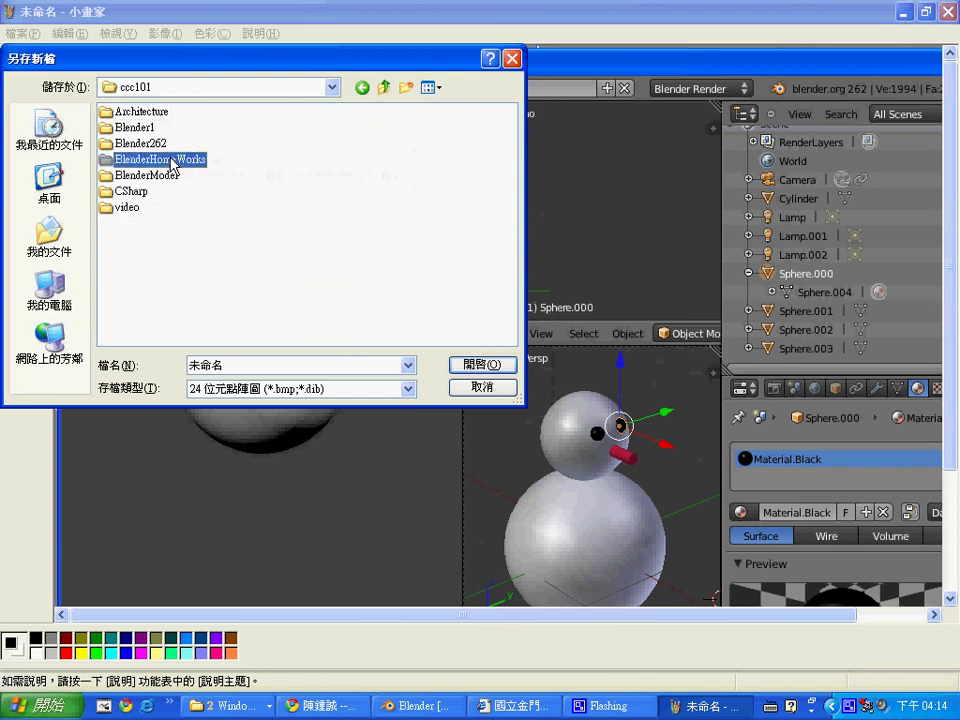
double_click(244, 366)
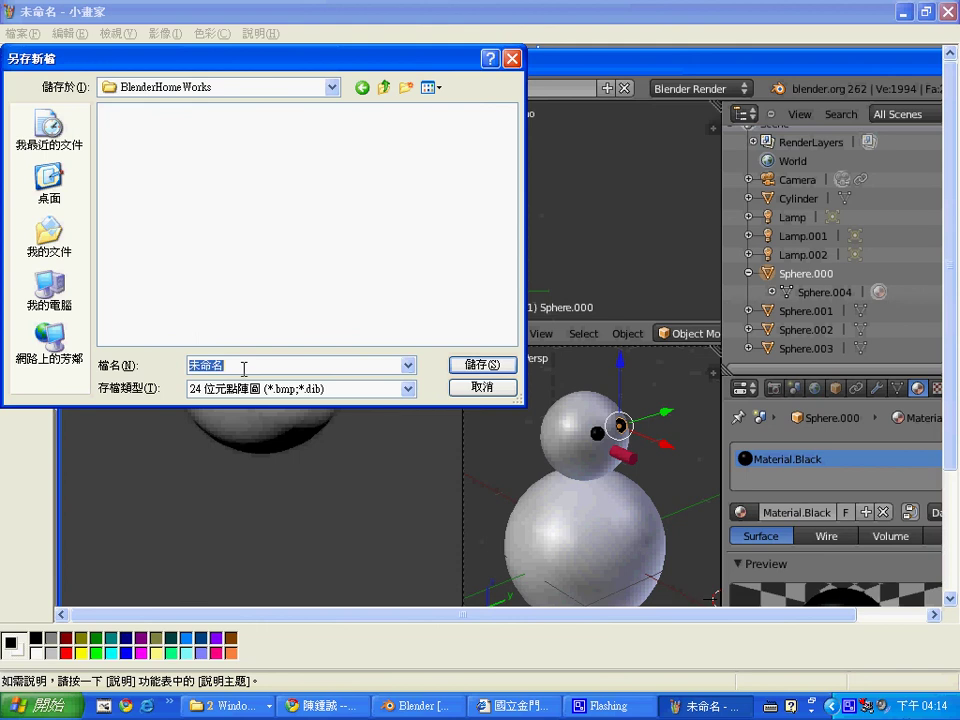
key("BackSpace")
type("ShowMan.jpg")
left_click(408, 389)
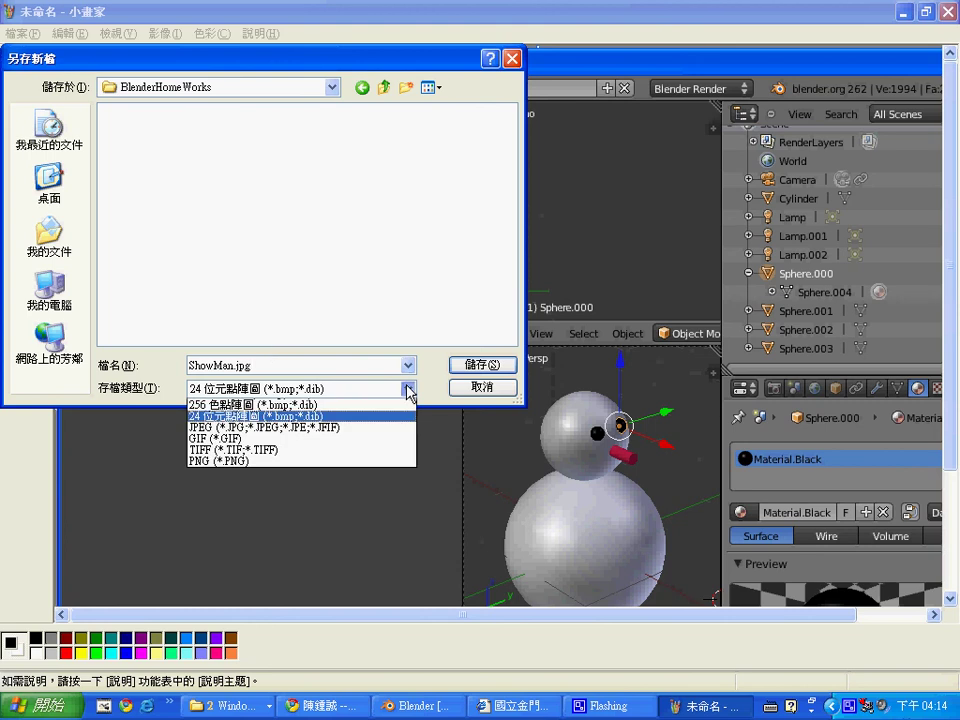
left_click(379, 451)
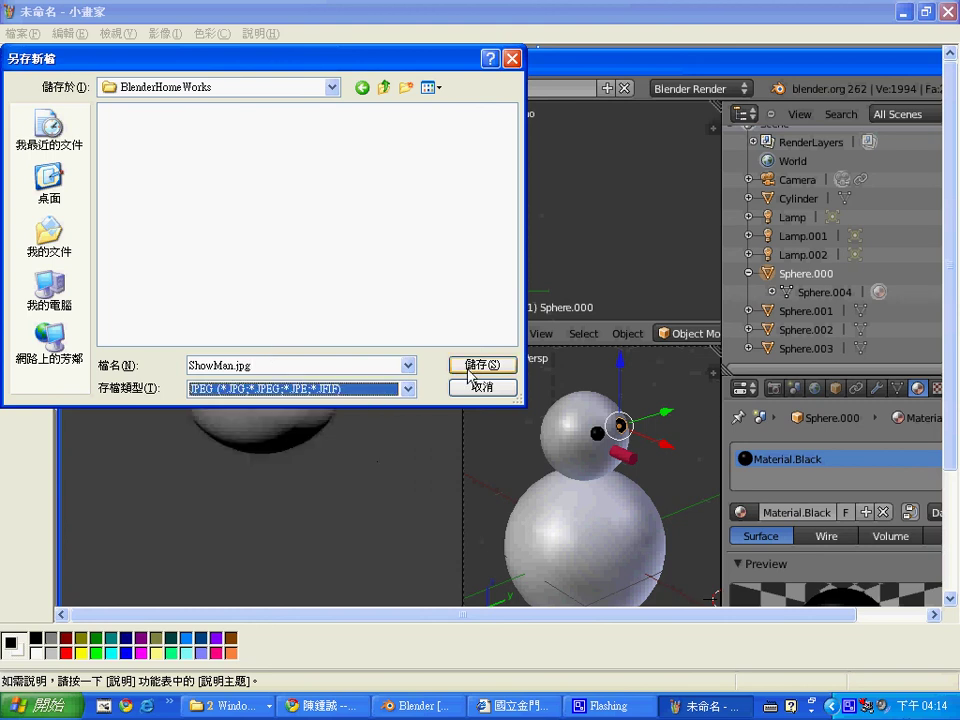
left_click(480, 366)
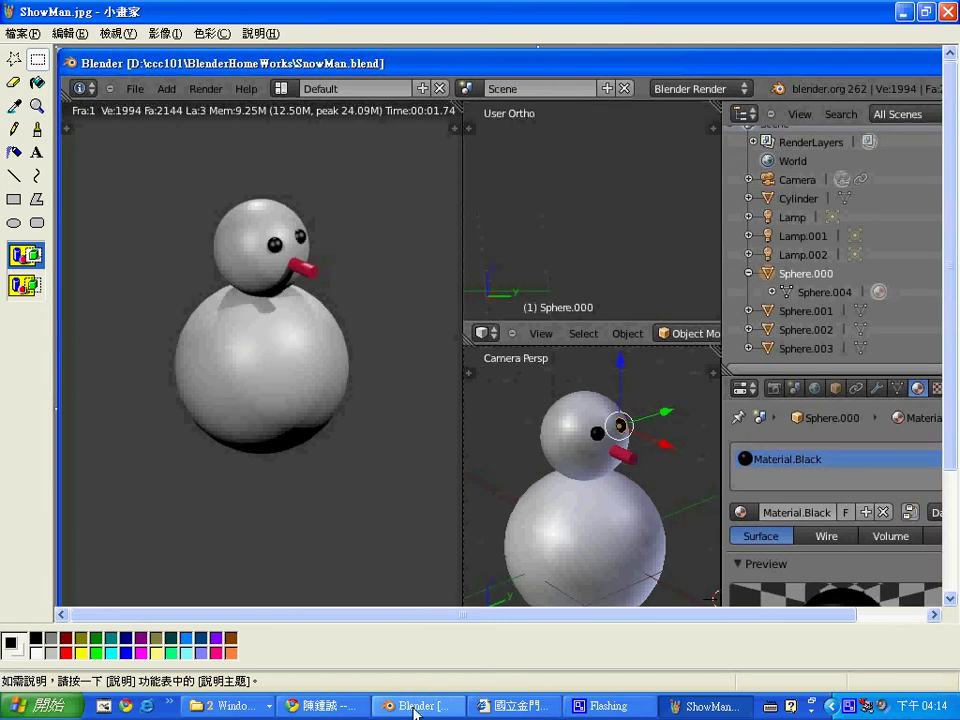
Switch back to the 3d:showman wiki page in Chrome.
left_click(318, 706)
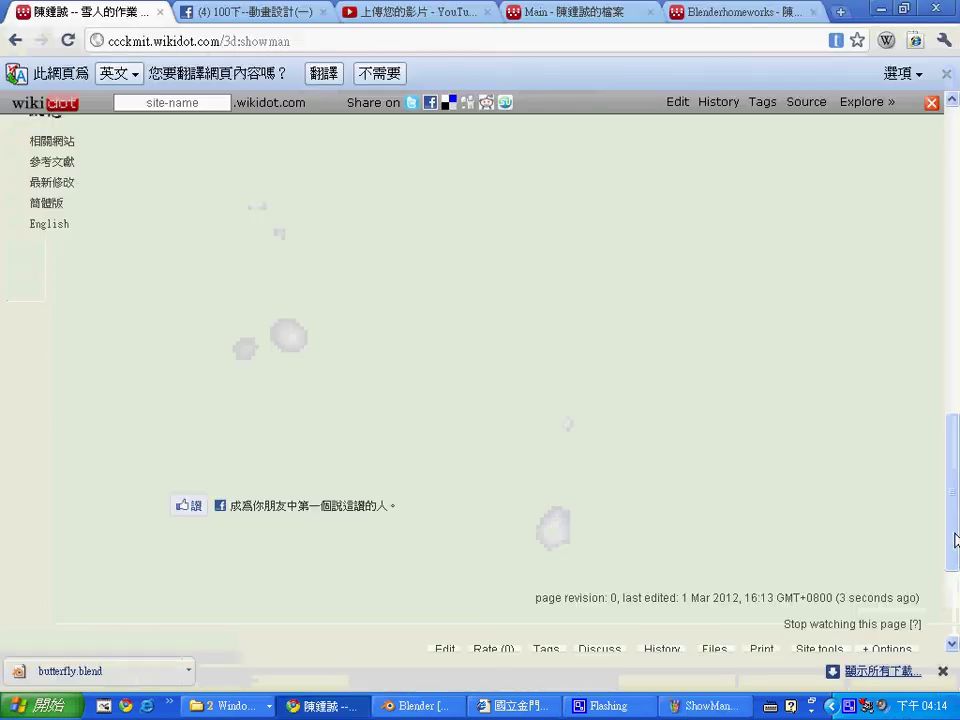
scroll(879, 596, "down", 1)
mouse_move(957, 580)
left_mouse_down()
mouse_move(950, 560)
mouse_move(936, 565)
left_mouse_up()
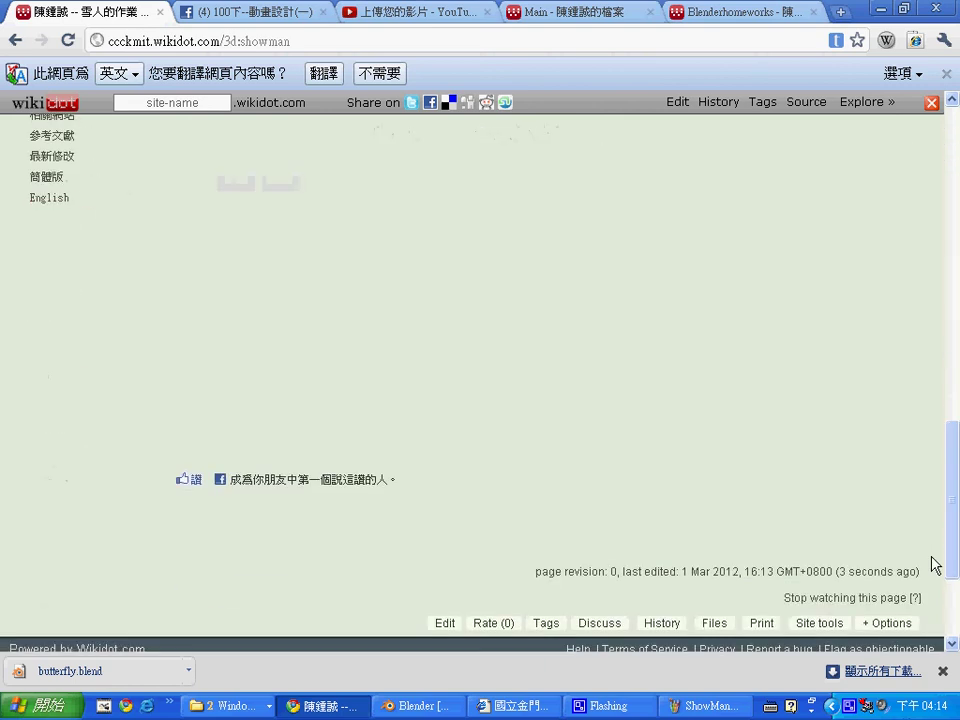
Upload ShowMan.jpg through the page's Files panel and refresh to list the 109.82 kB file.
left_click(713, 623)
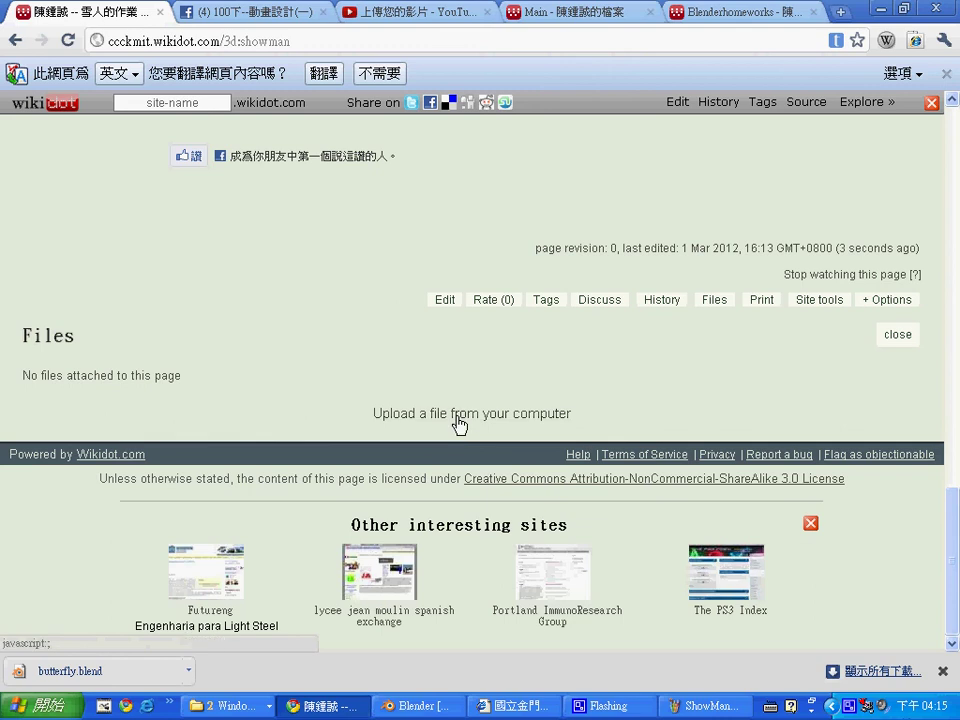
left_click(460, 415)
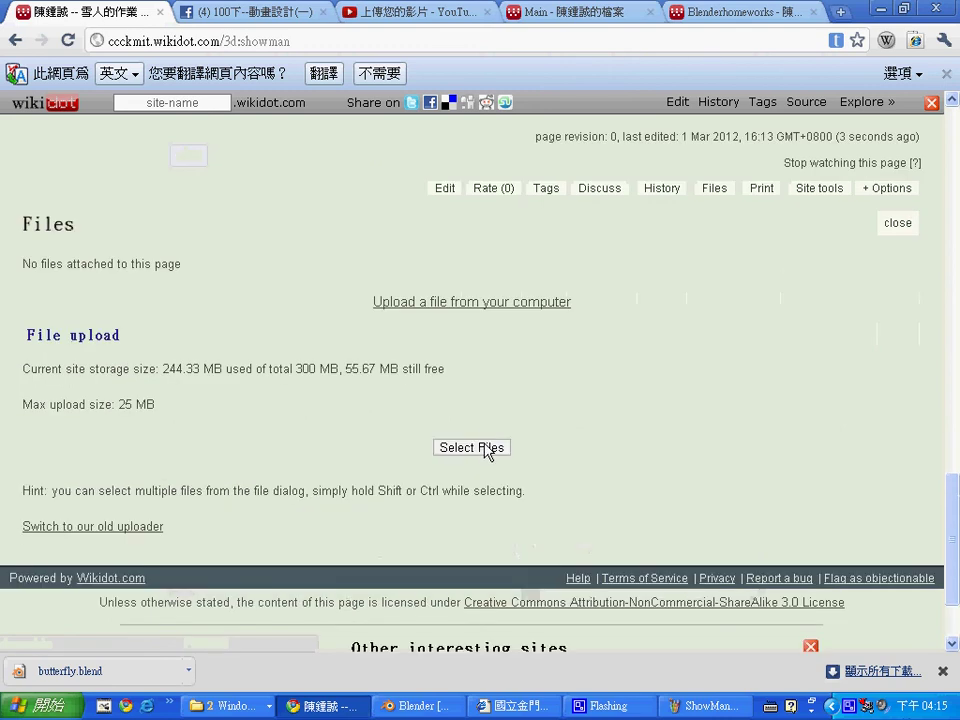
left_click(488, 450)
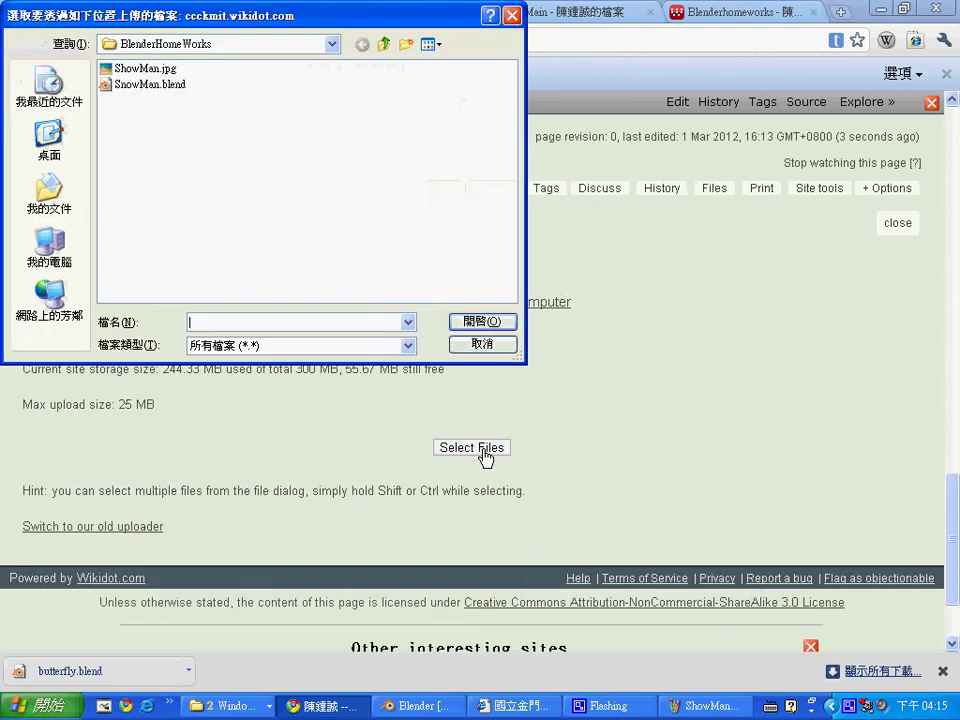
double_click(165, 70)
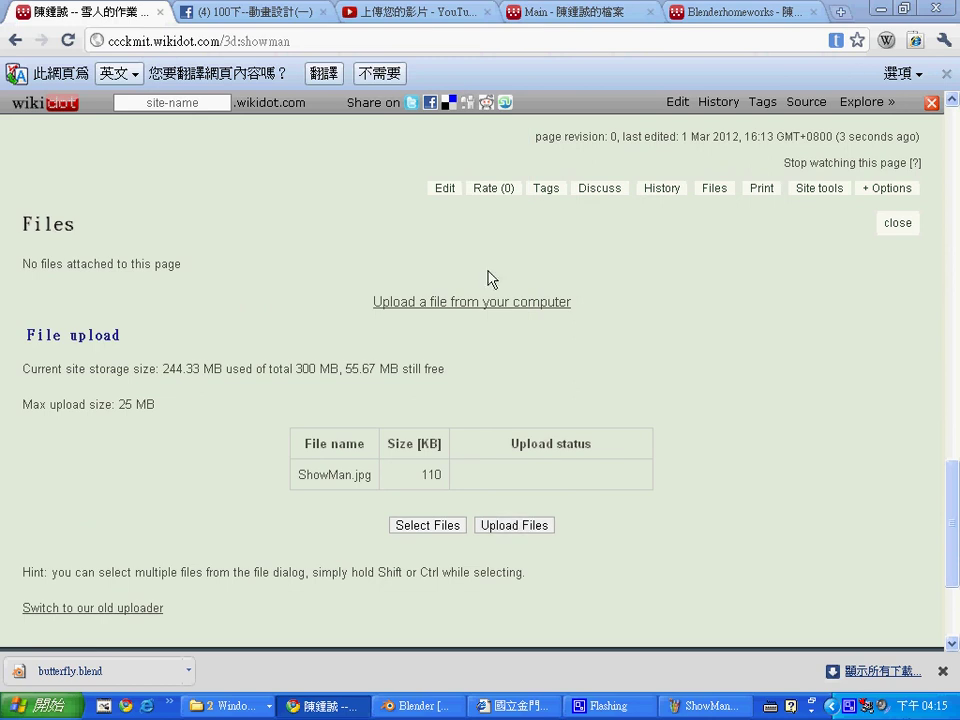
left_click(508, 524)
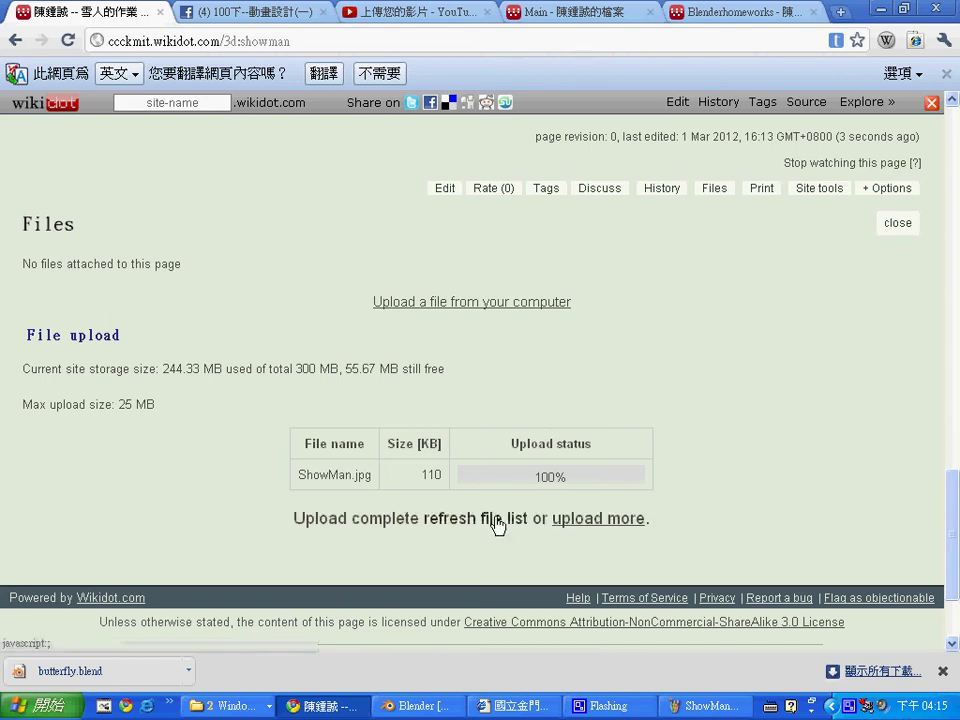
left_click(495, 520)
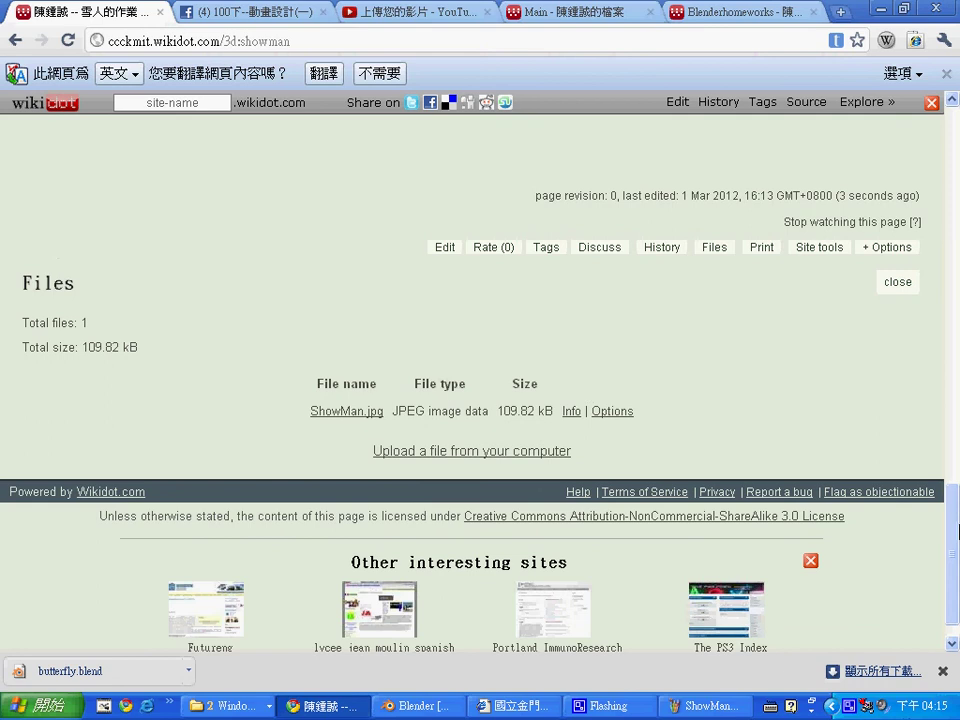
left_click_drag(957, 530, 911, 86)
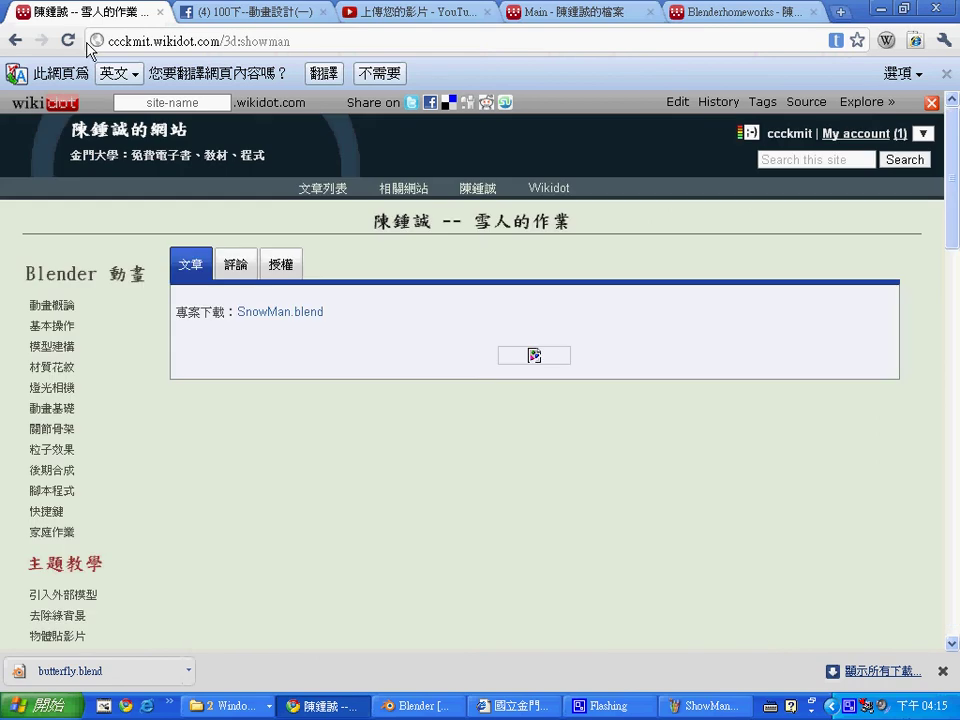
Add size="medium" to the ShowMan.jpg image tag and save the page.
left_click(67, 40)
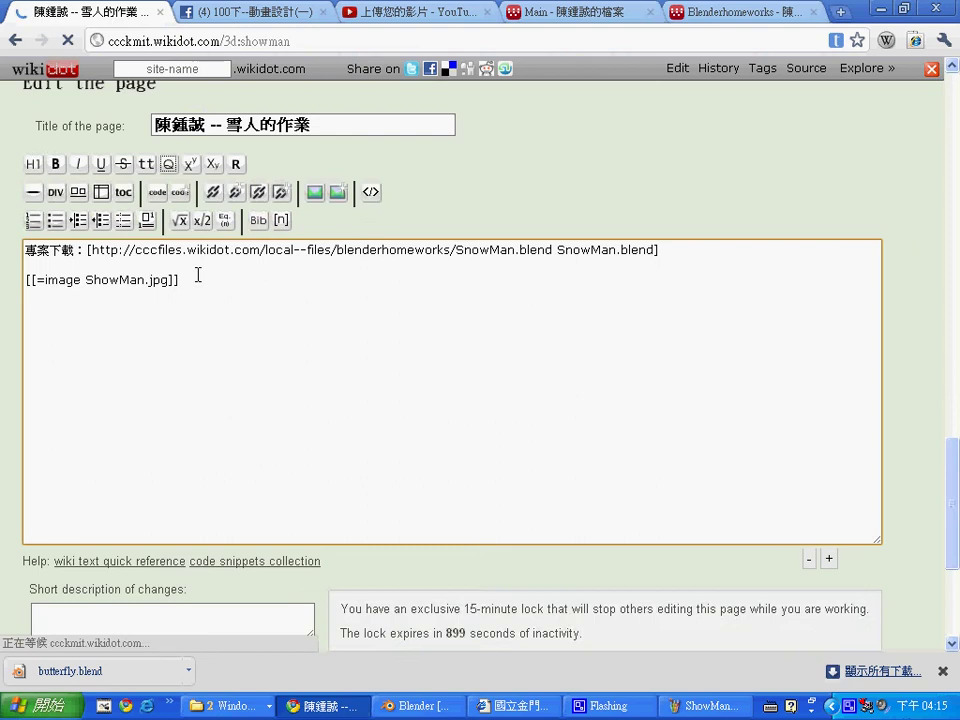
type("siz")
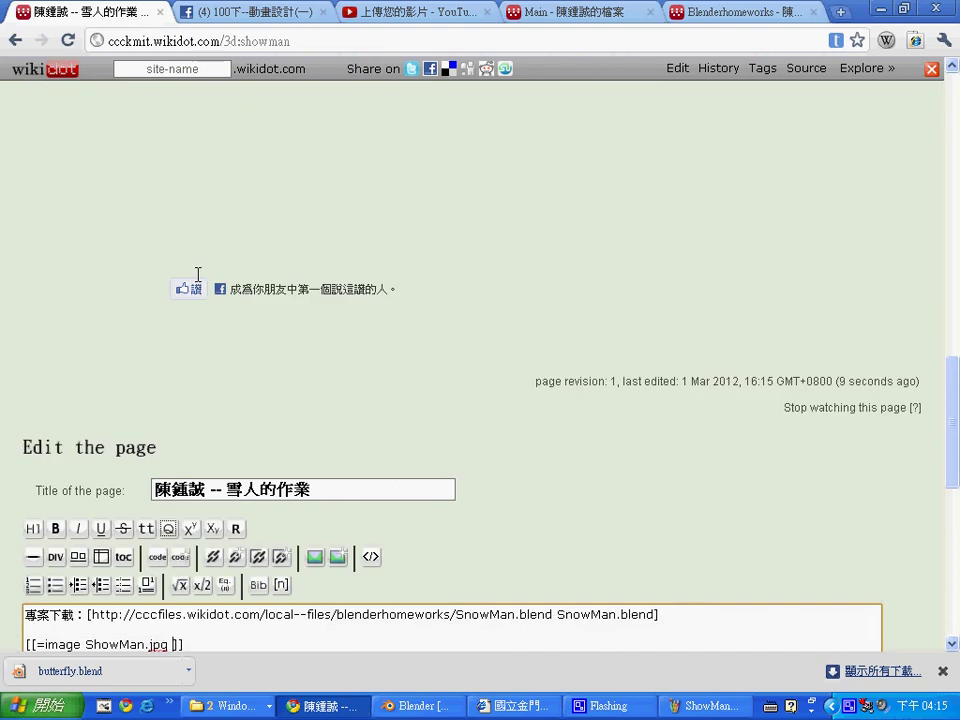
type("e=\"medi")
type("um")
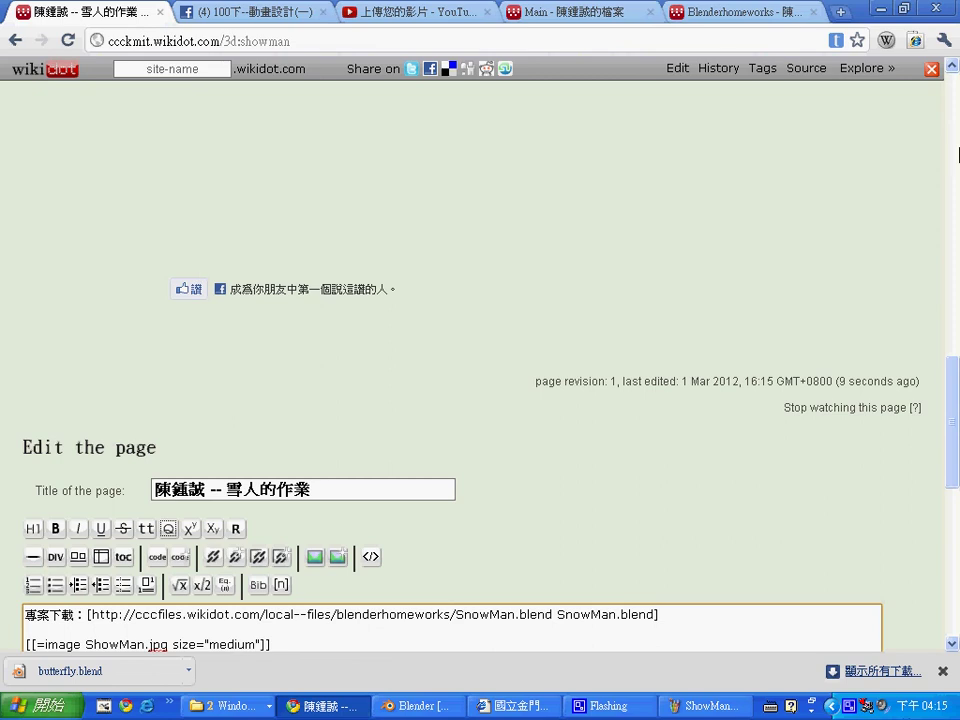
left_click_drag(957, 387, 936, 508)
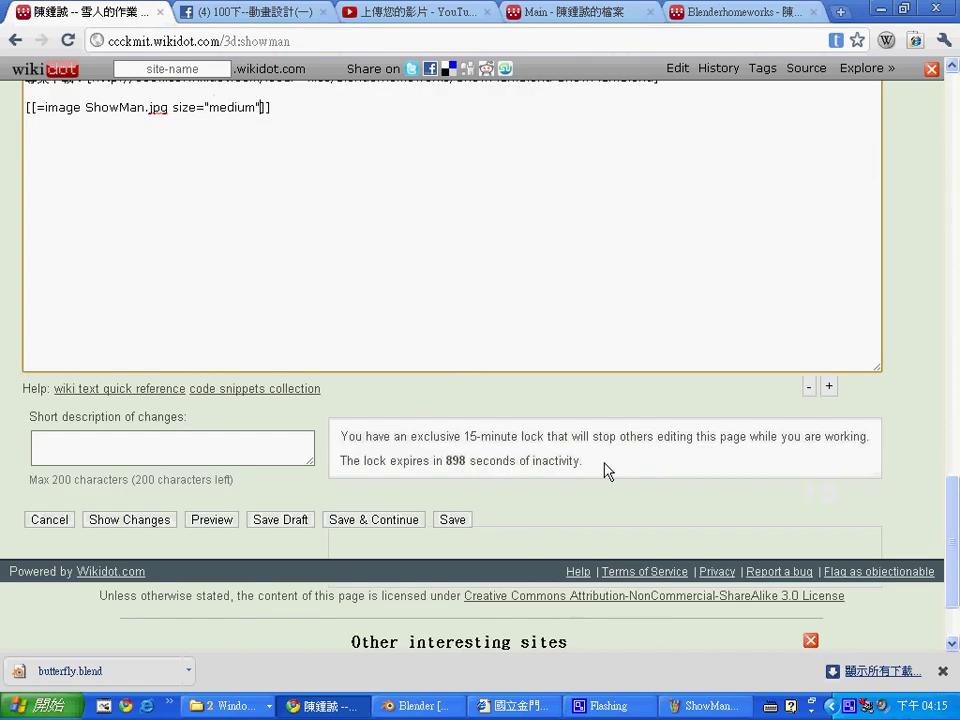
left_click(452, 521)
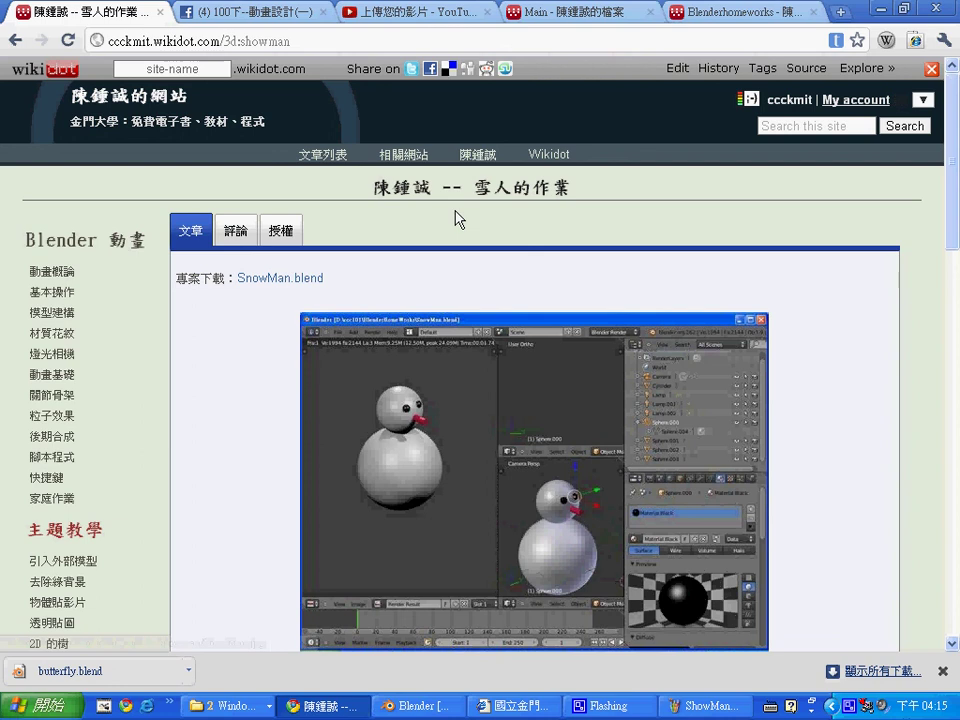
Test the embedded image link, go back, and select the page's address.
left_click(443, 450)
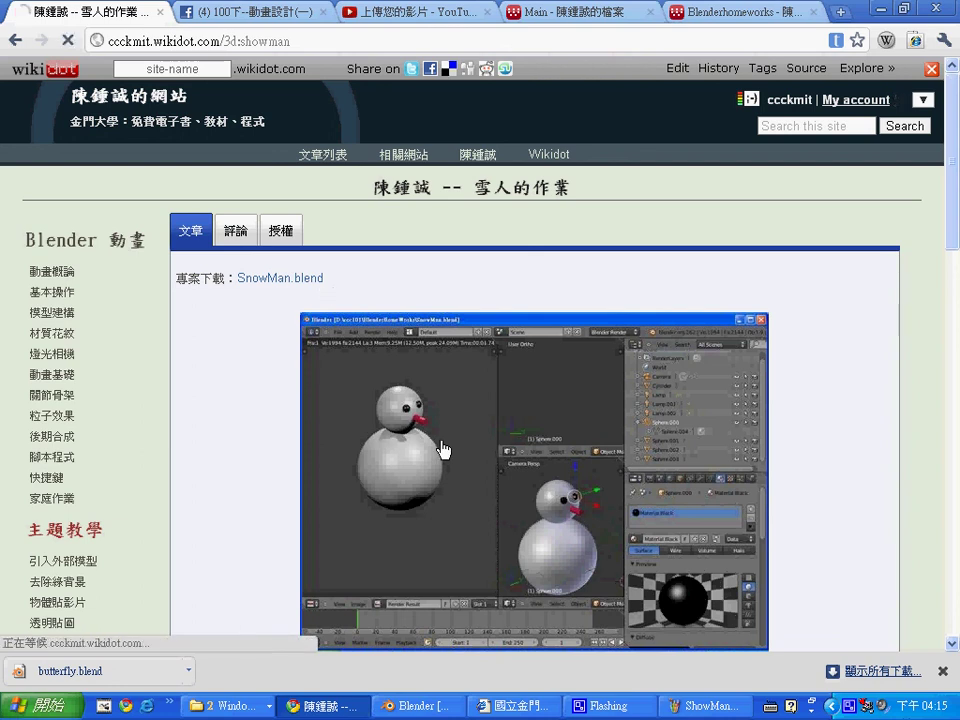
left_click(15, 45)
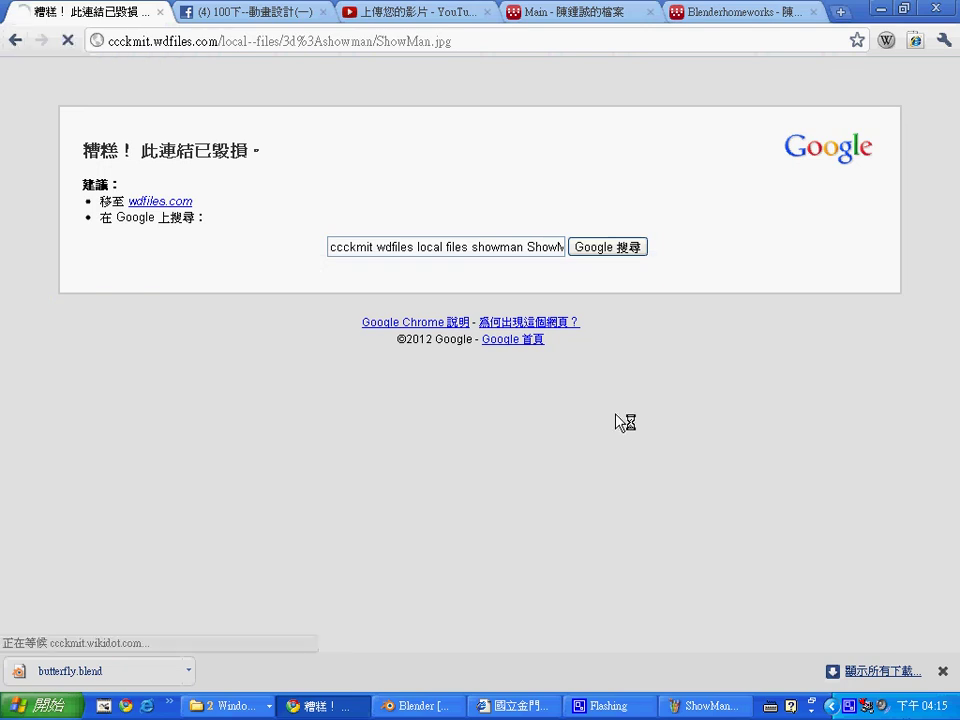
scroll(585, 452, "down", 2)
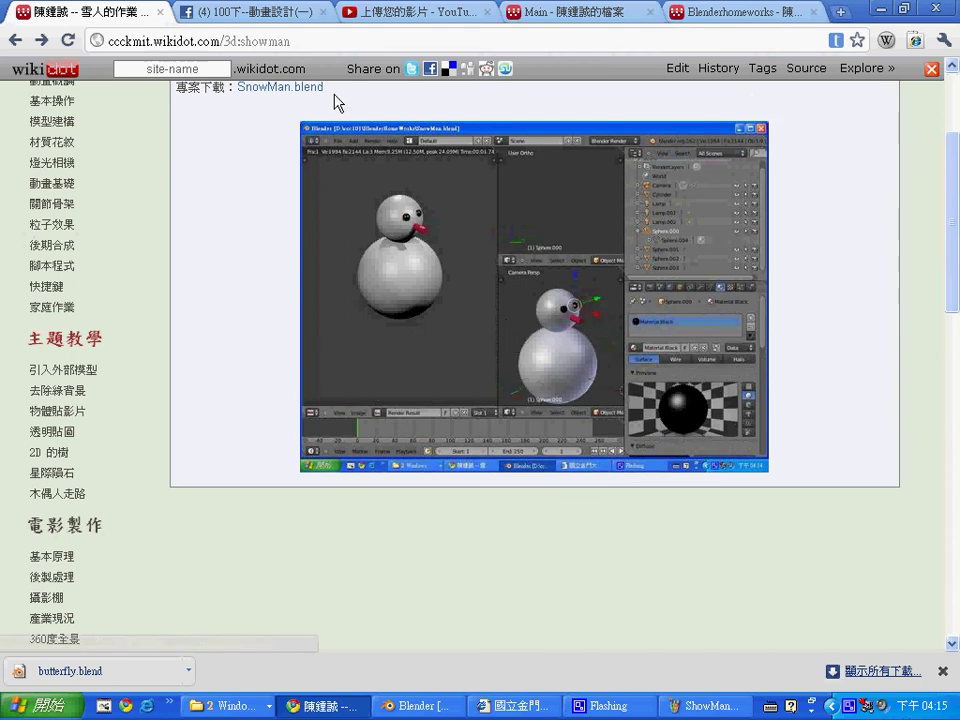
left_click(298, 38)
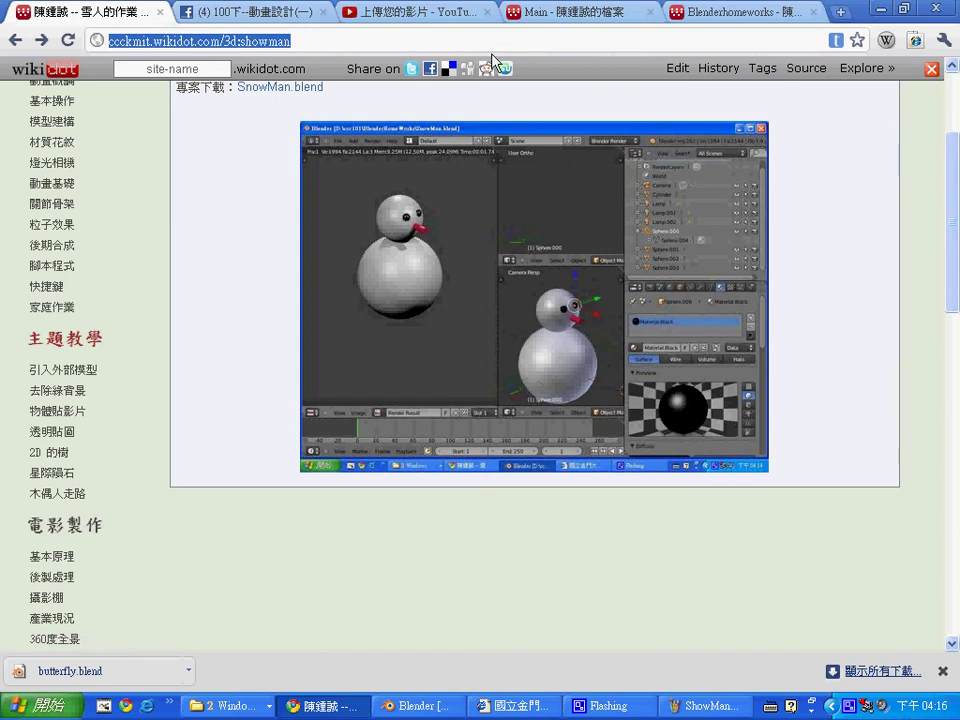
Comment the pasted wikidot 3d:showman address, prefixed with the author's homework caption, under 作業一：雪人製作.
left_click(210, 12)
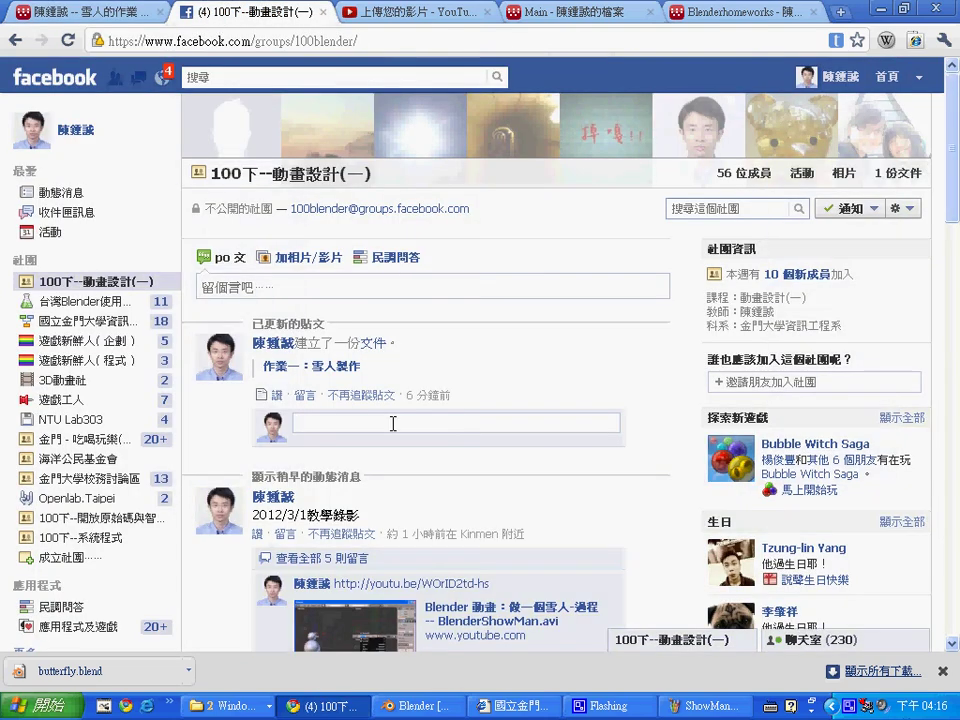
type("http://ccckmit.wikidot.com/3d:showman")
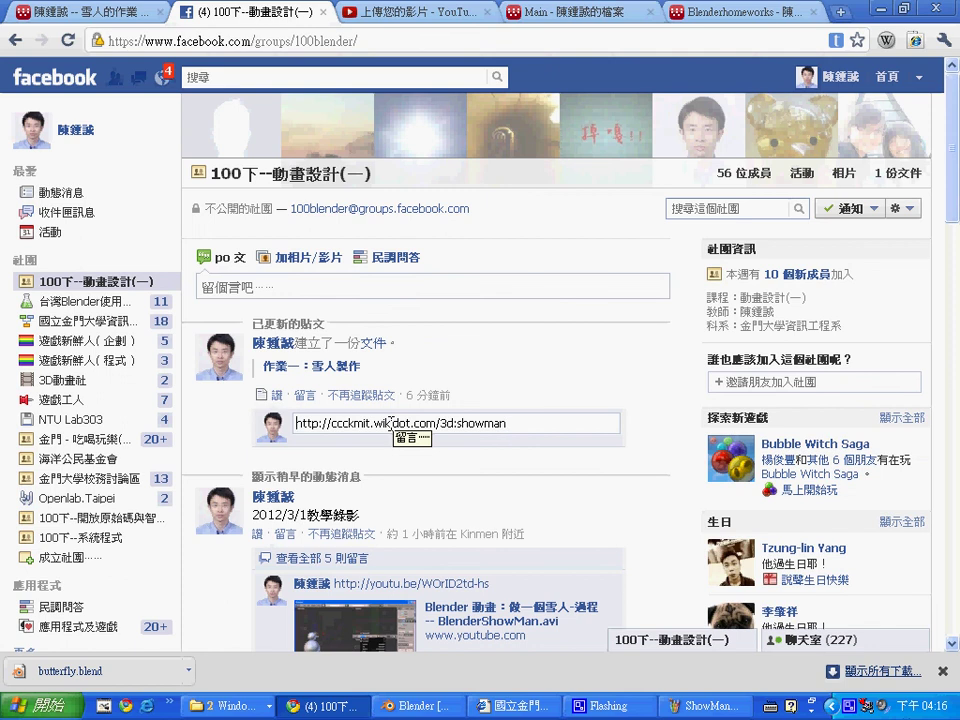
key("Home")
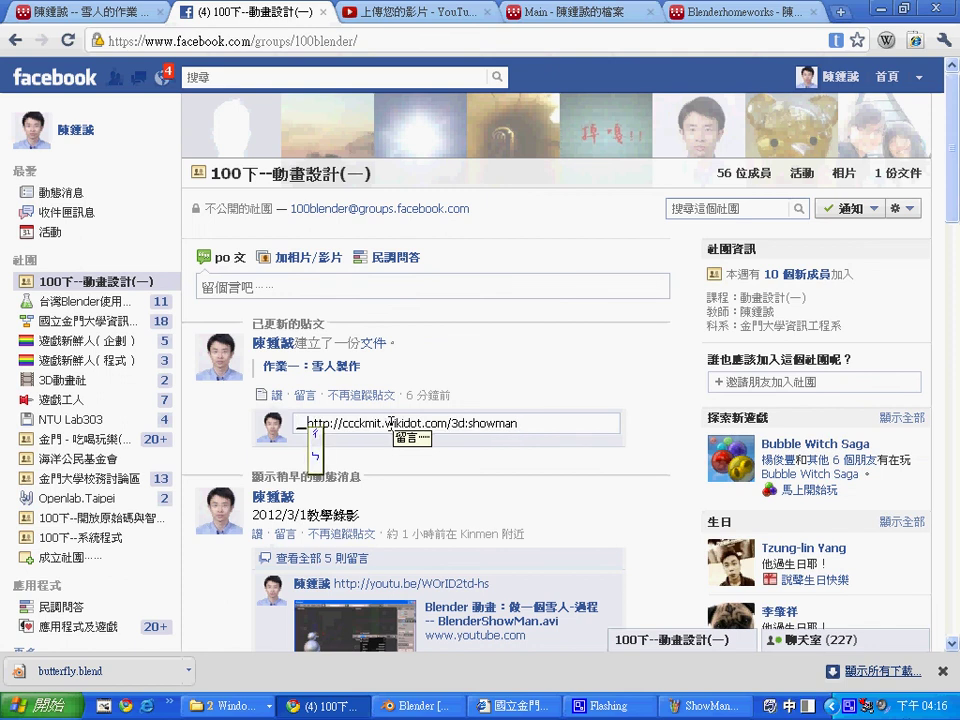
type("陳鍾誠的")
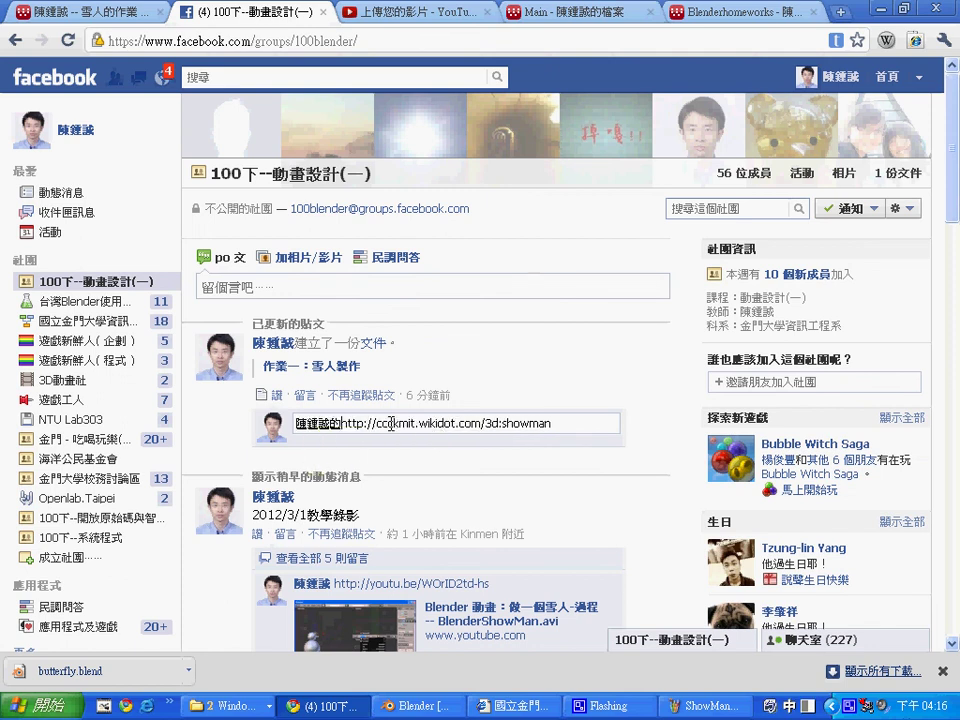
type("作業")
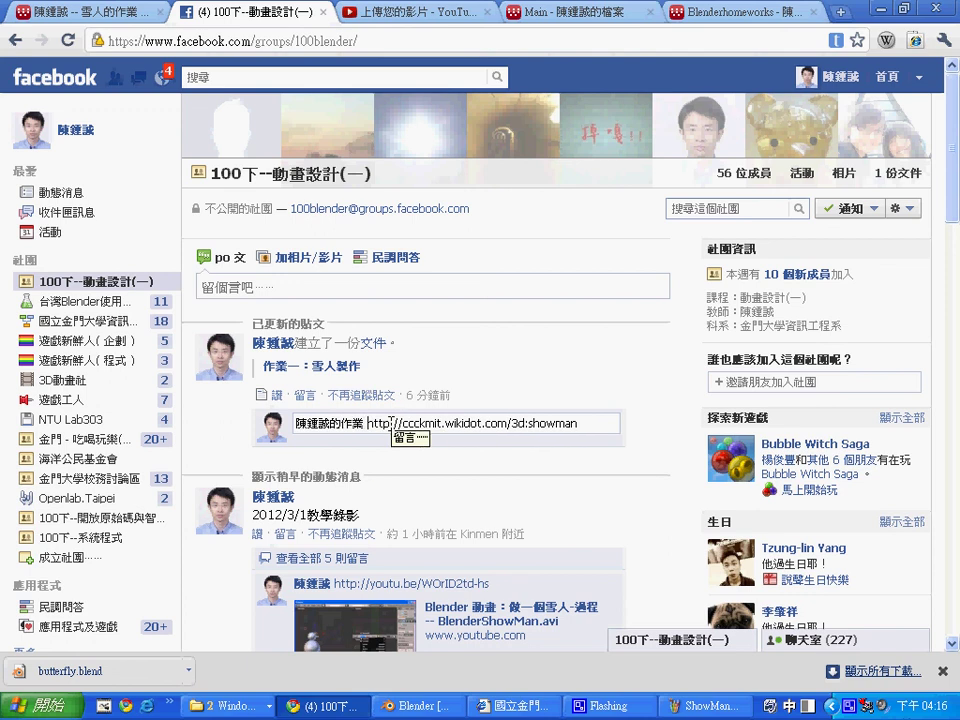
type(" --")
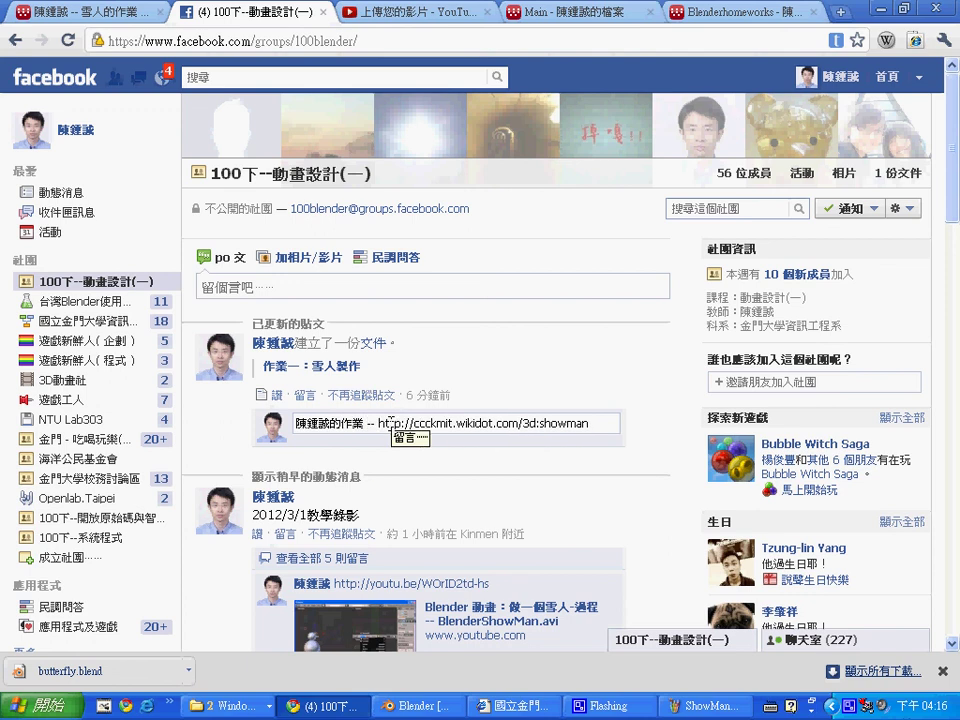
key("End")
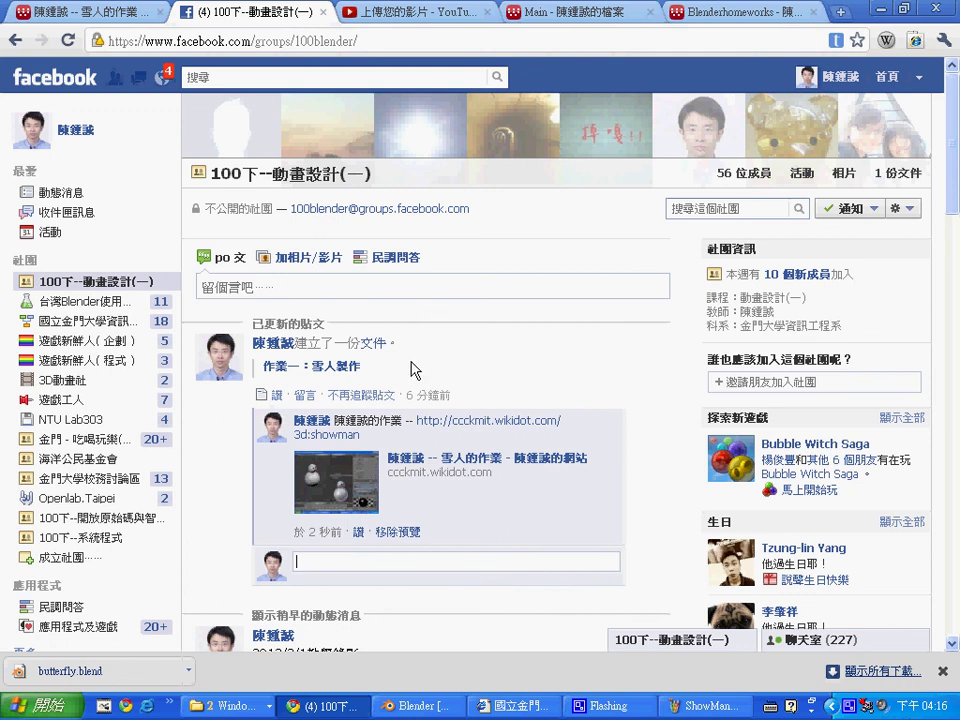
left_click(372, 372)
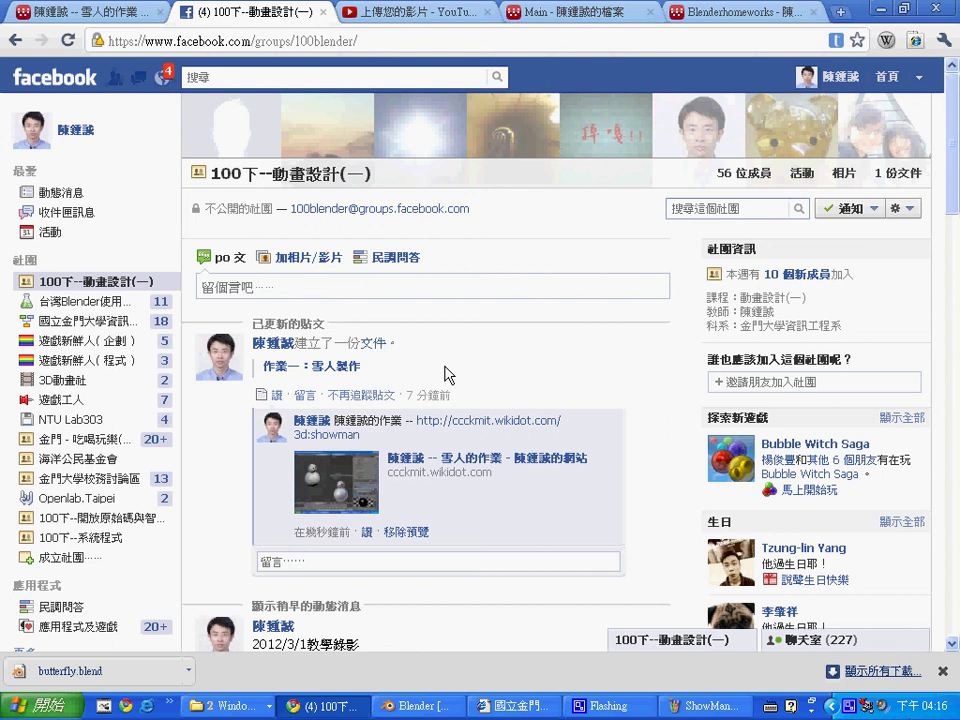
mouse_move(440, 480)
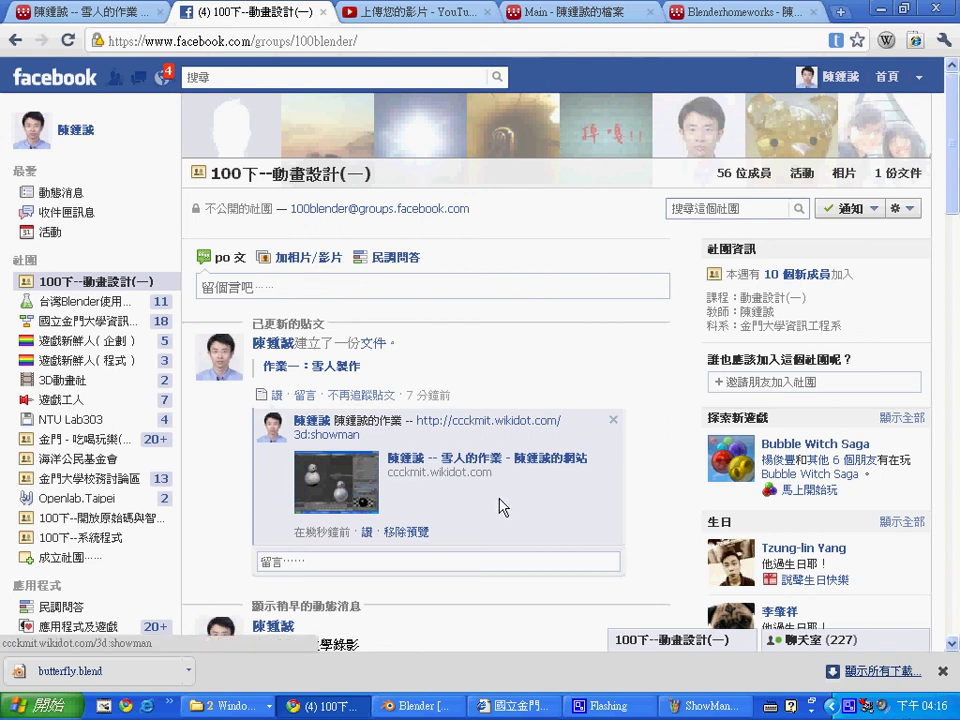
Cycle past the Blenderhomeworks and YouTube tabs to the wikidot snowman page, scrolled to top.
left_click(700, 14)
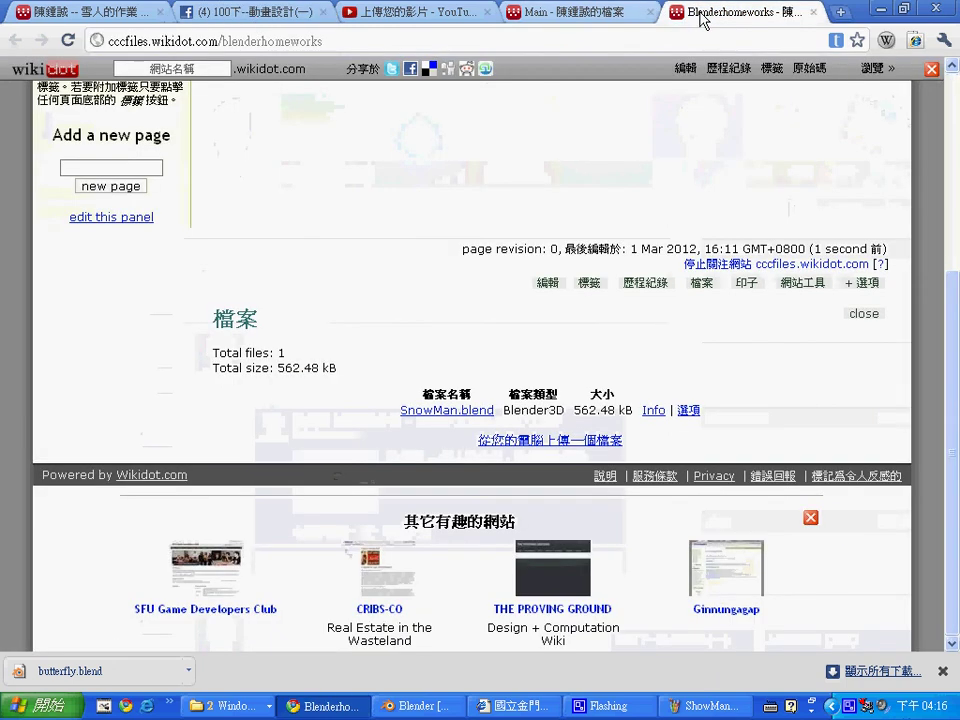
left_click(570, 14)
left_click(443, 14)
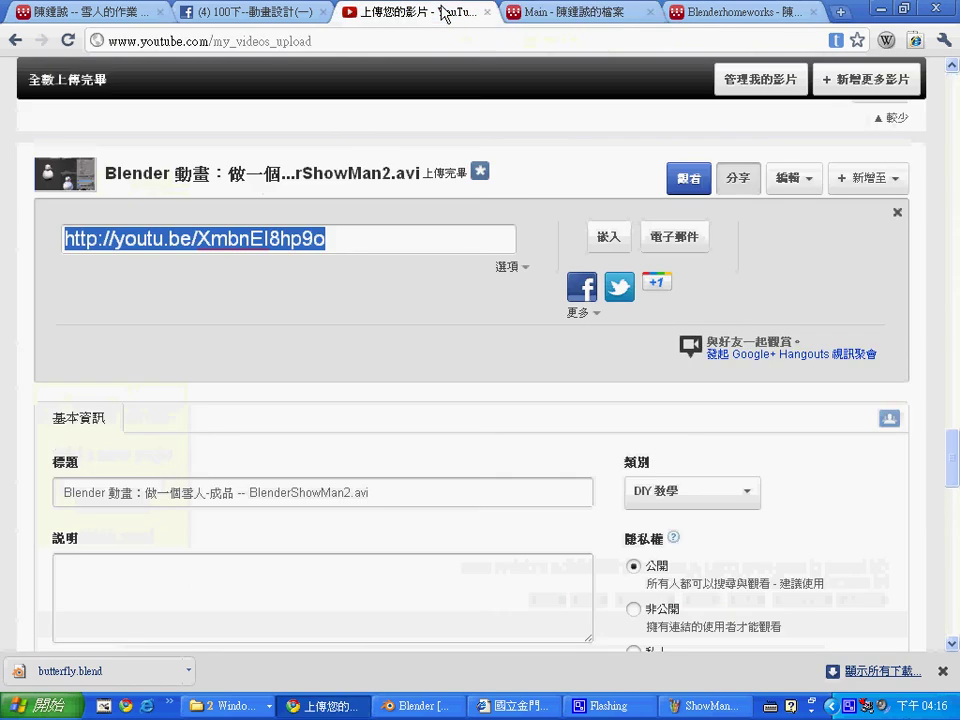
left_click(214, 13)
left_click(72, 12)
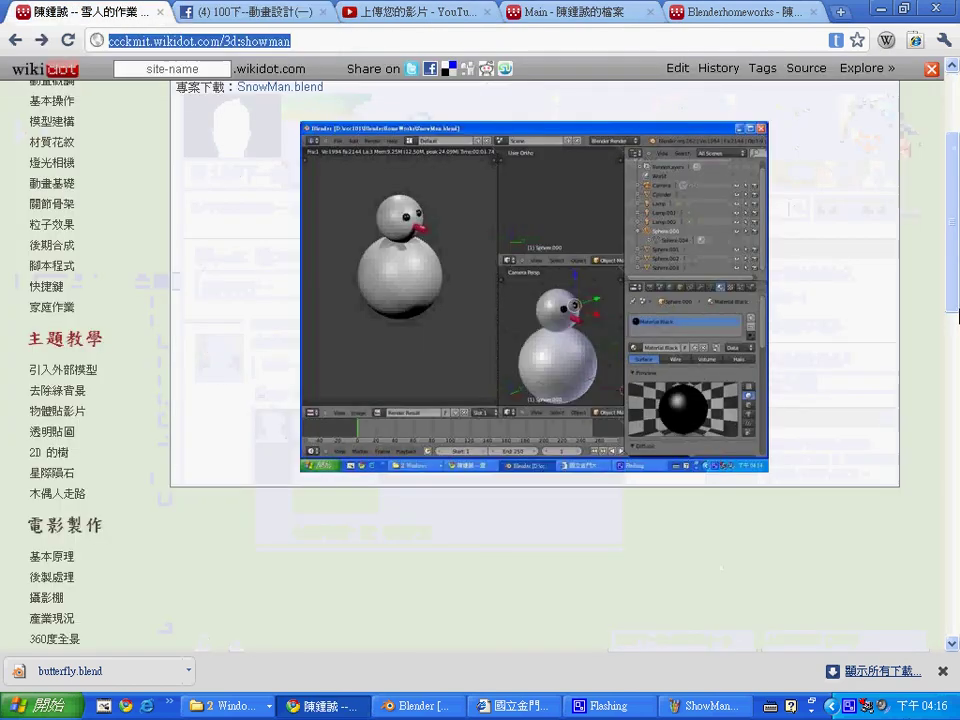
scroll(313, 399, "up", 3)
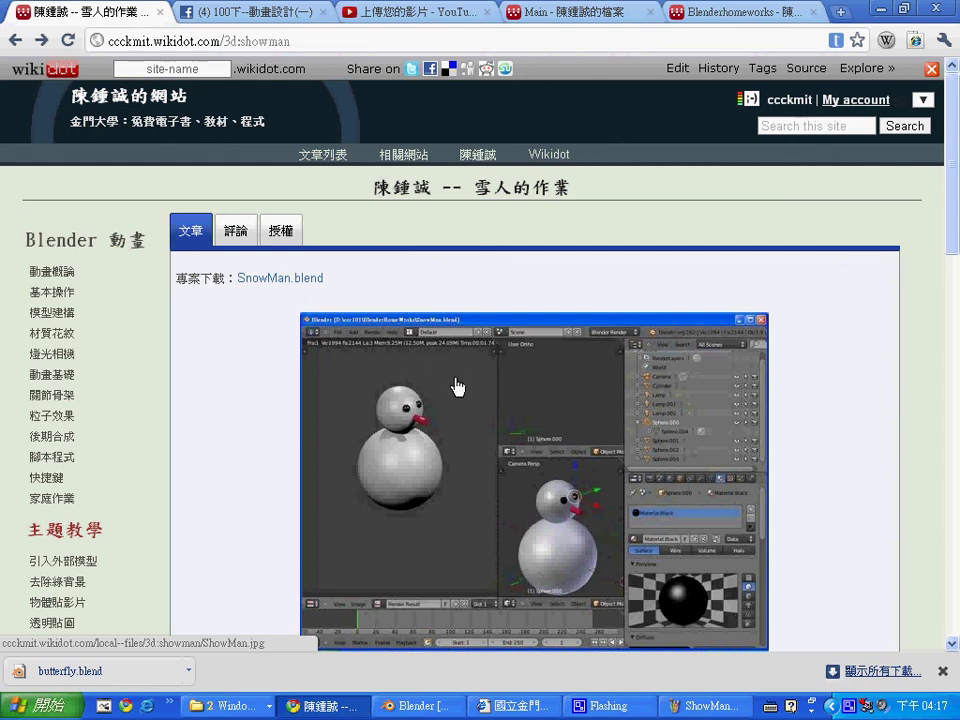
Download SnowMan.blend into BlenderModel, open it in Blender, and hide Chrome.
left_click(309, 284)
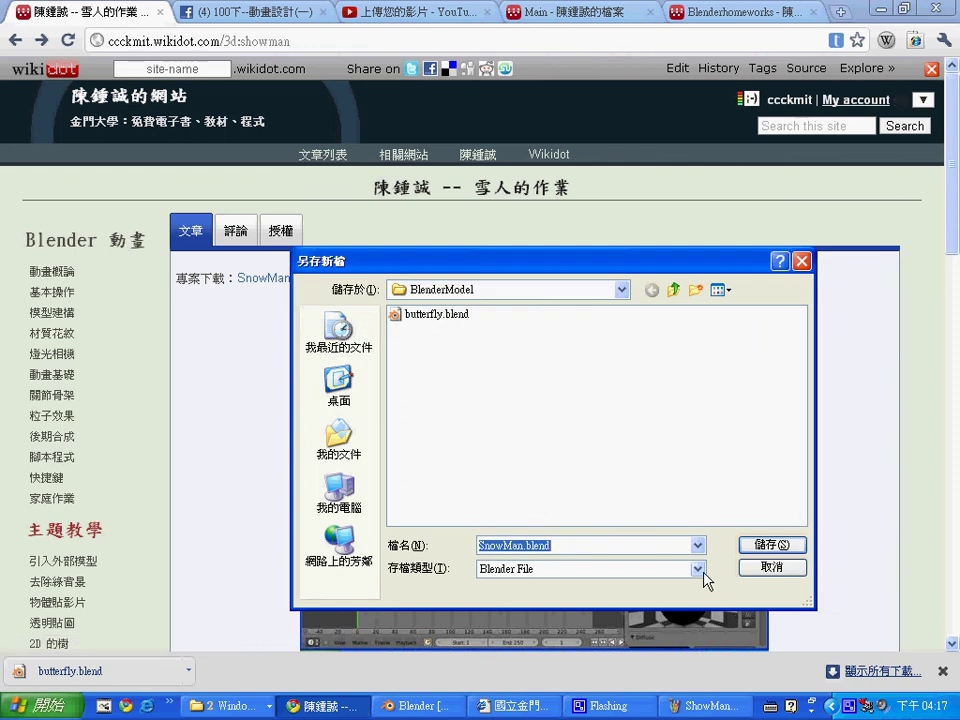
left_click(765, 545)
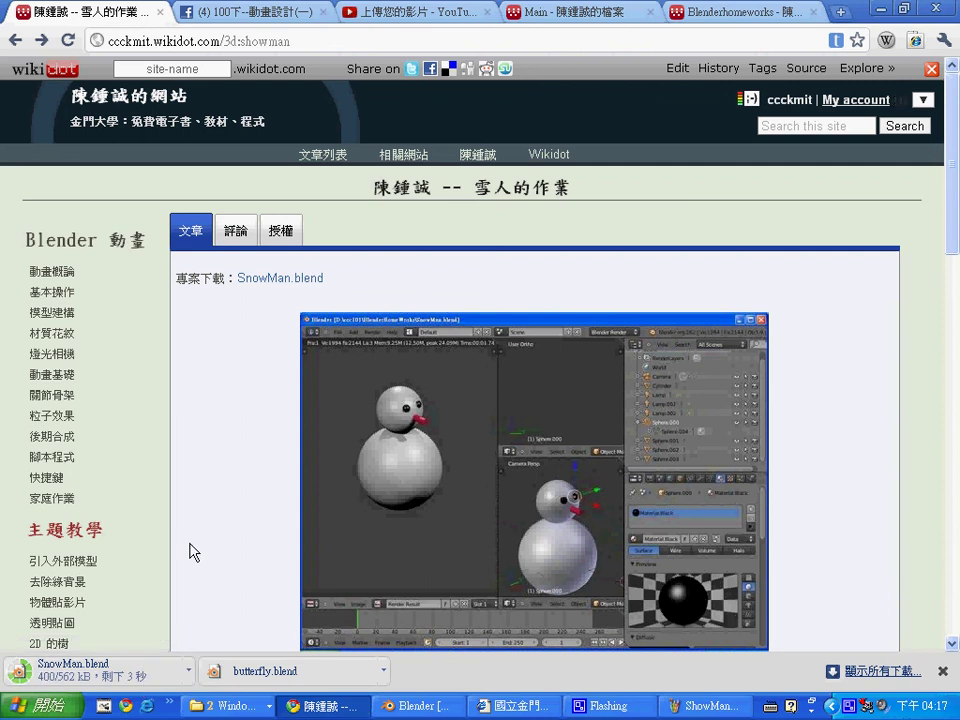
left_click(114, 680)
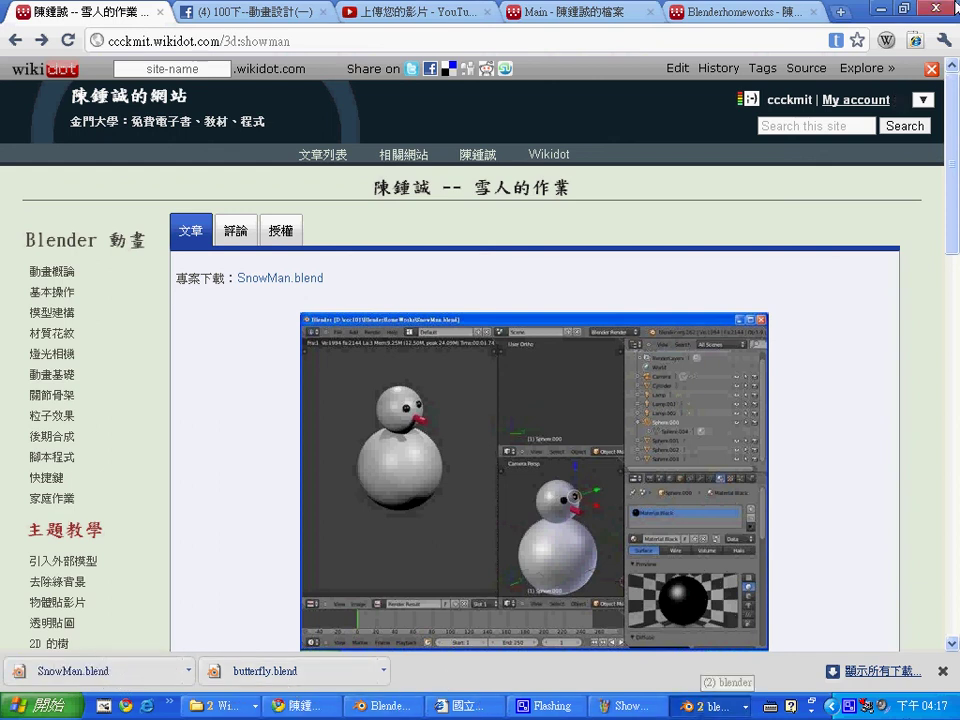
left_click(878, 10)
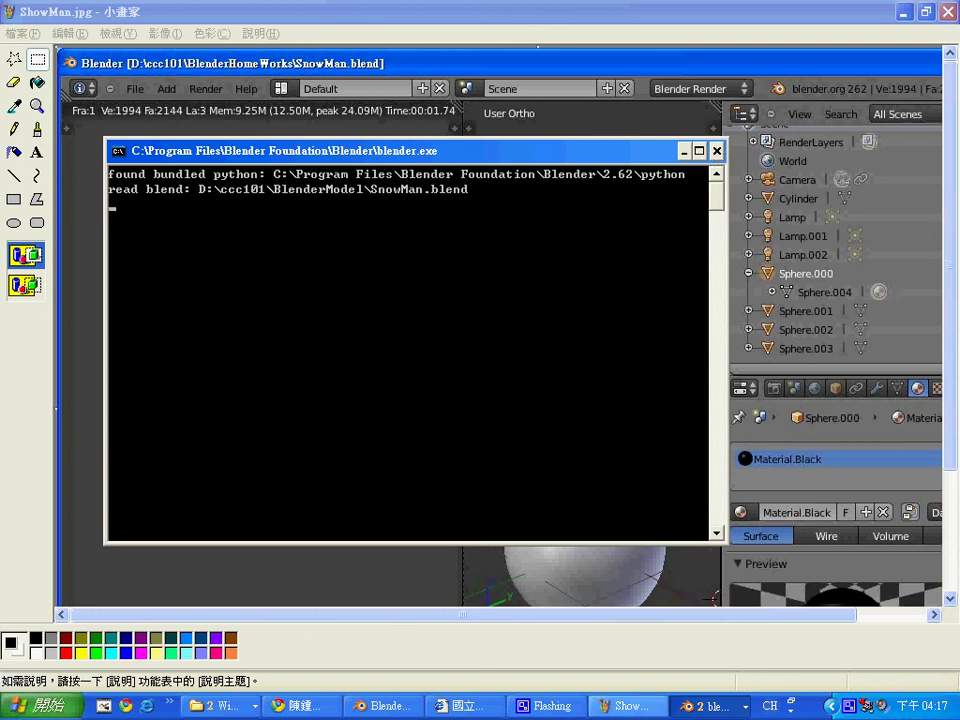
Compare the downloaded SnowMan.blend window with the original Blender window.
left_click(712, 706)
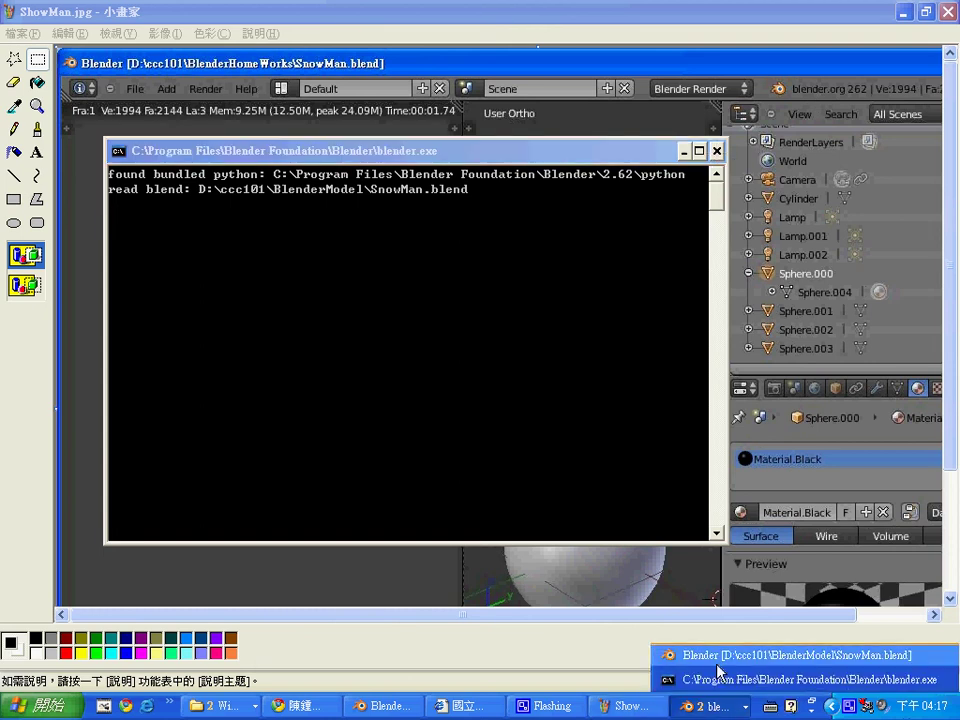
left_click(718, 655)
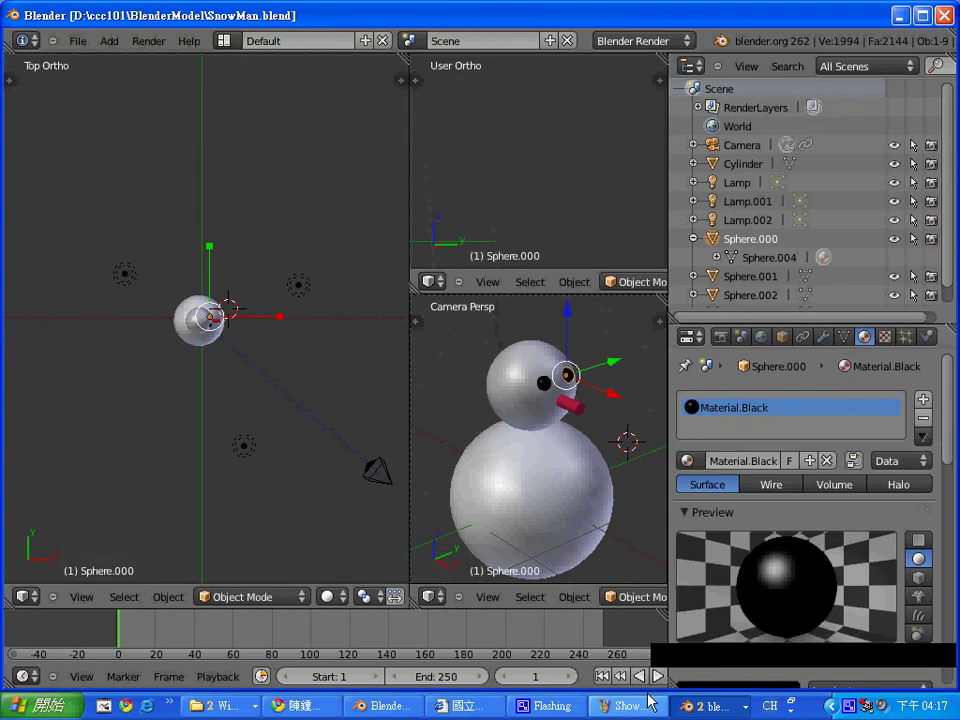
left_click(404, 707)
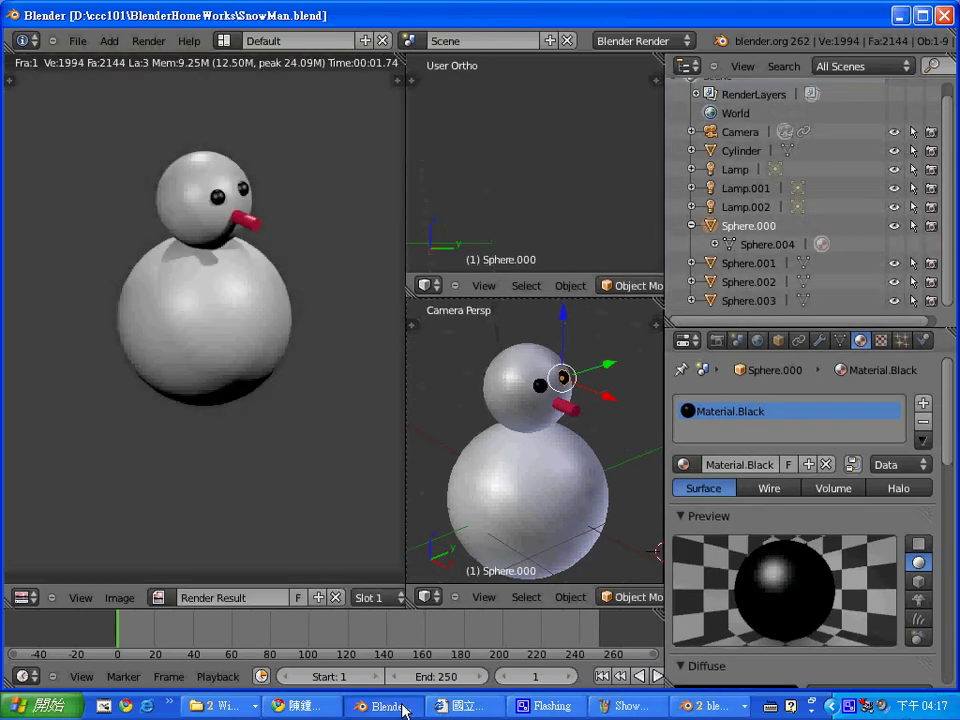
left_click(719, 712)
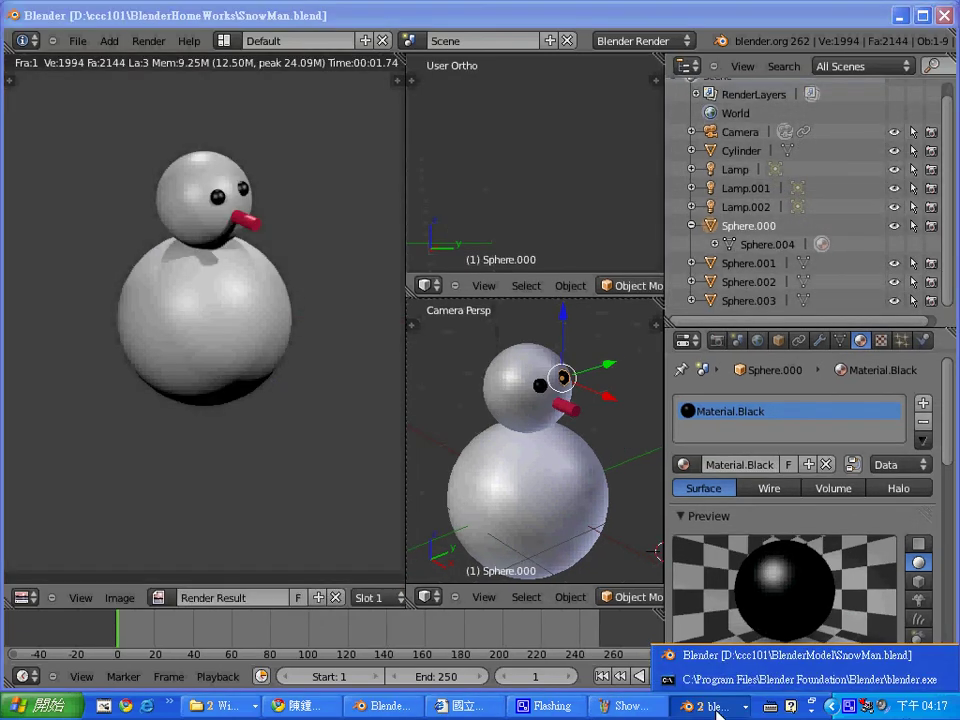
left_click(899, 16)
Minimize the Blender, Paint and console windows, then return to the wiki page in Chrome.
left_click(899, 16)
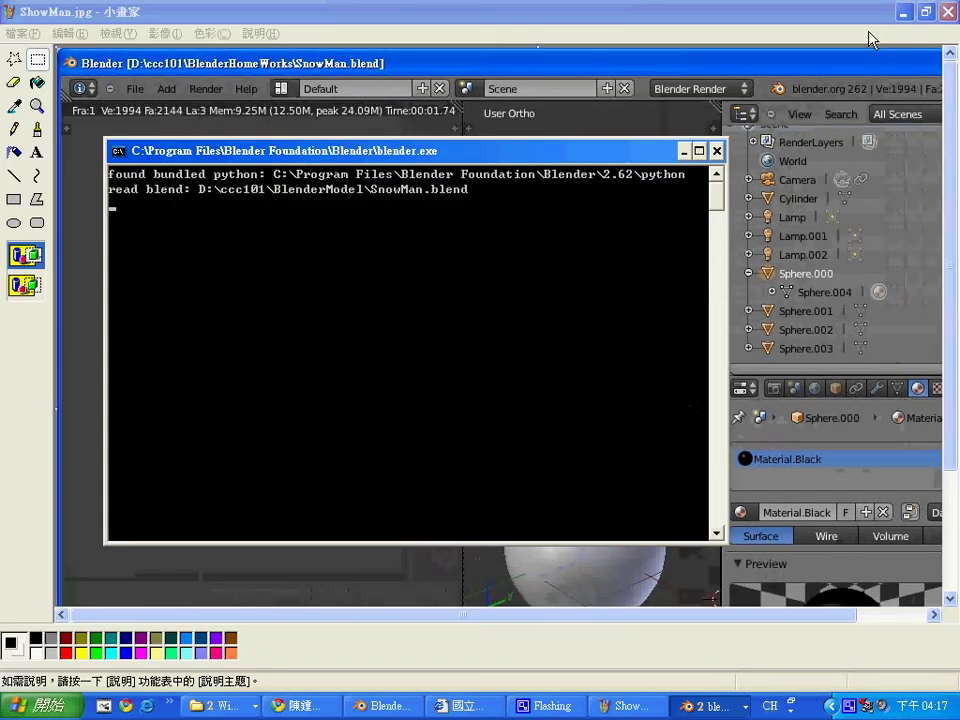
left_click(684, 151)
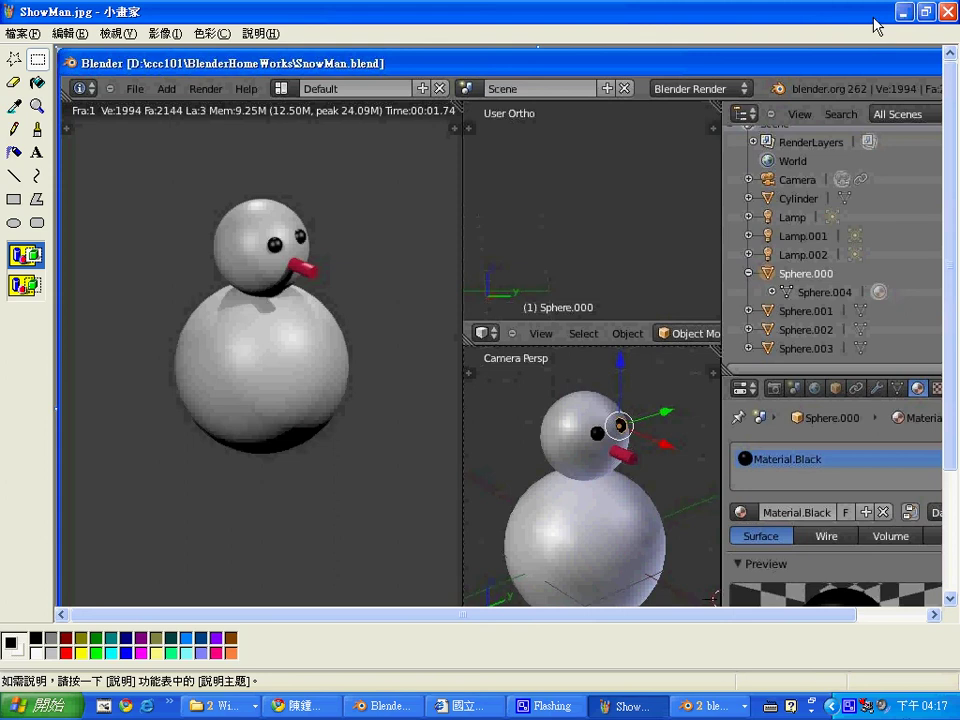
left_click(905, 12)
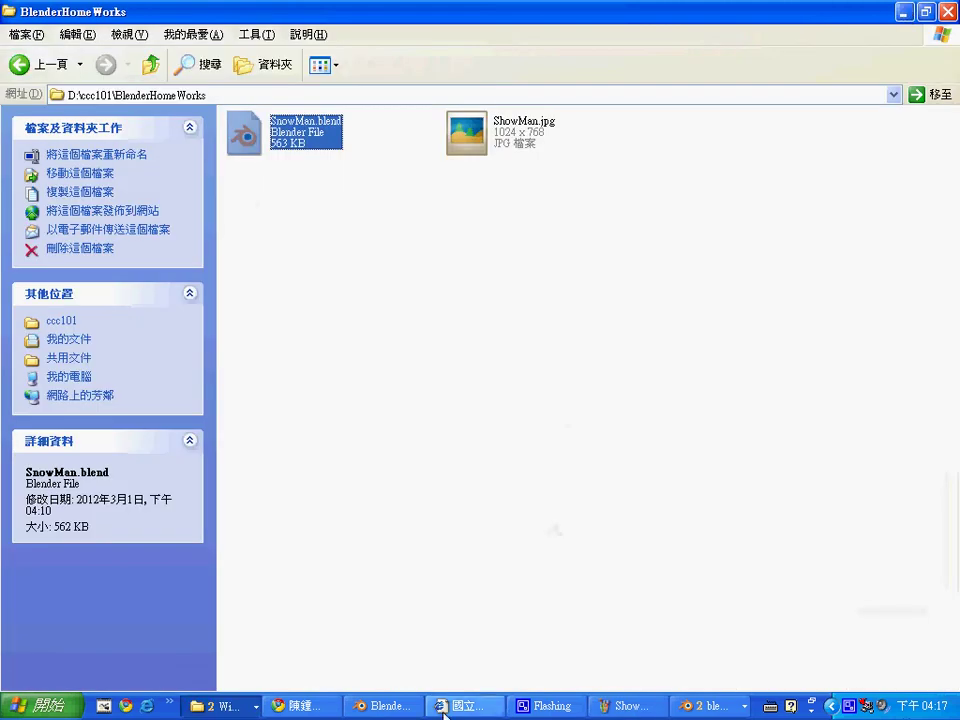
left_click(308, 706)
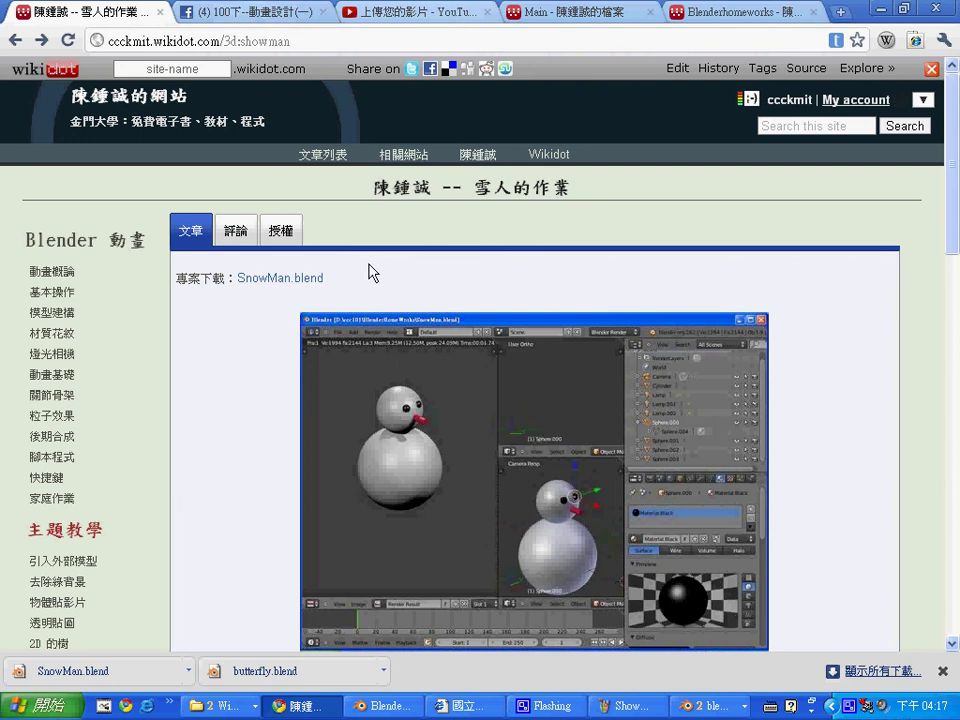
left_click_drag(349, 277, 236, 278)
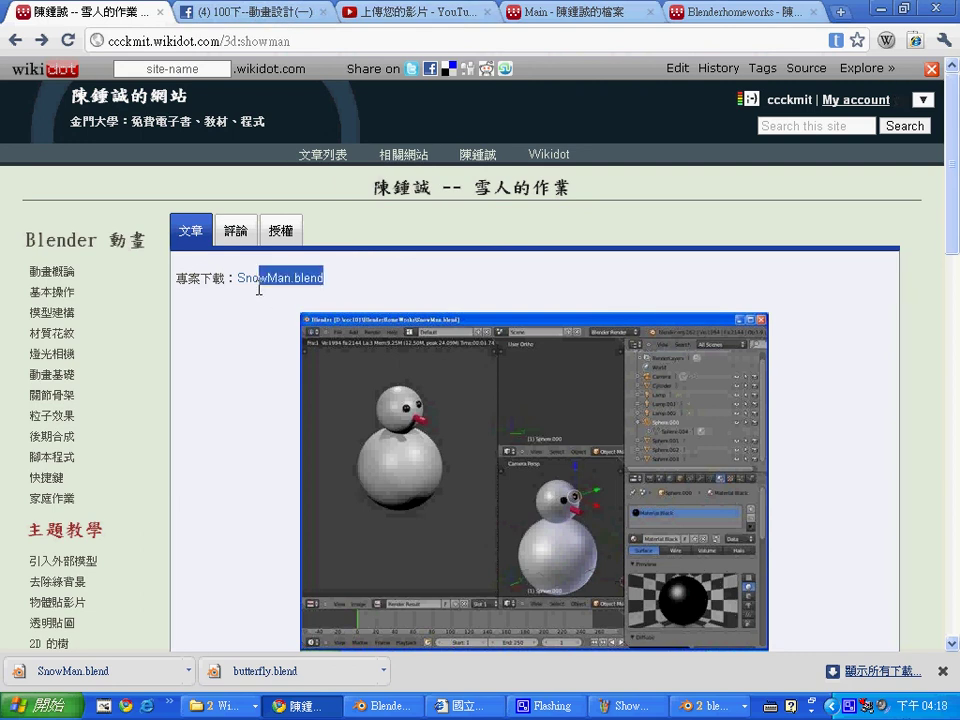
left_click(364, 293)
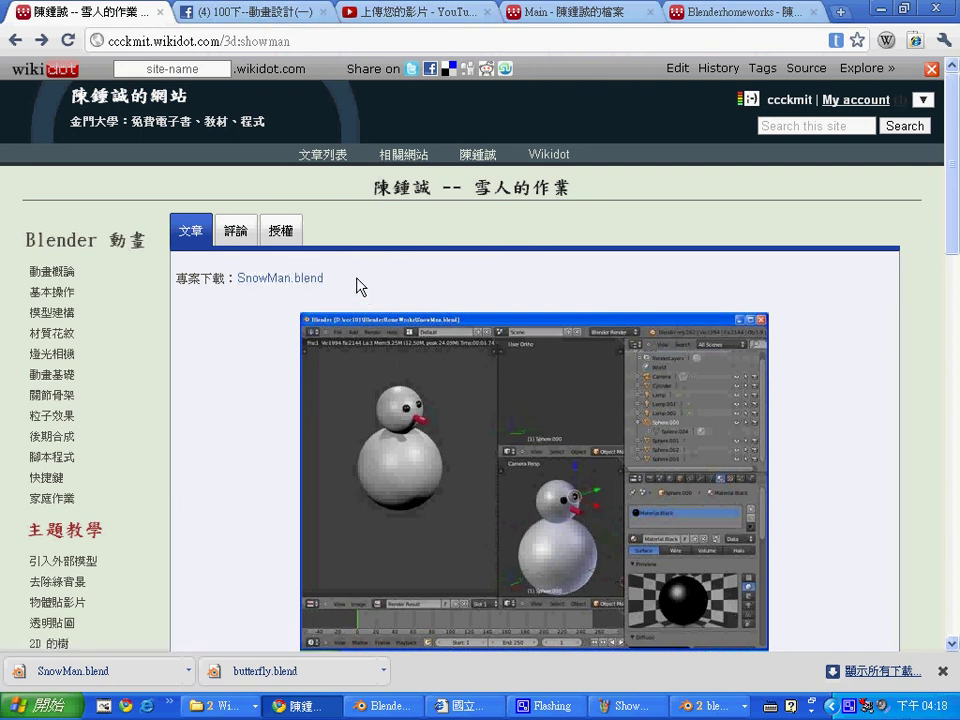
left_click_drag(357, 285, 245, 278)
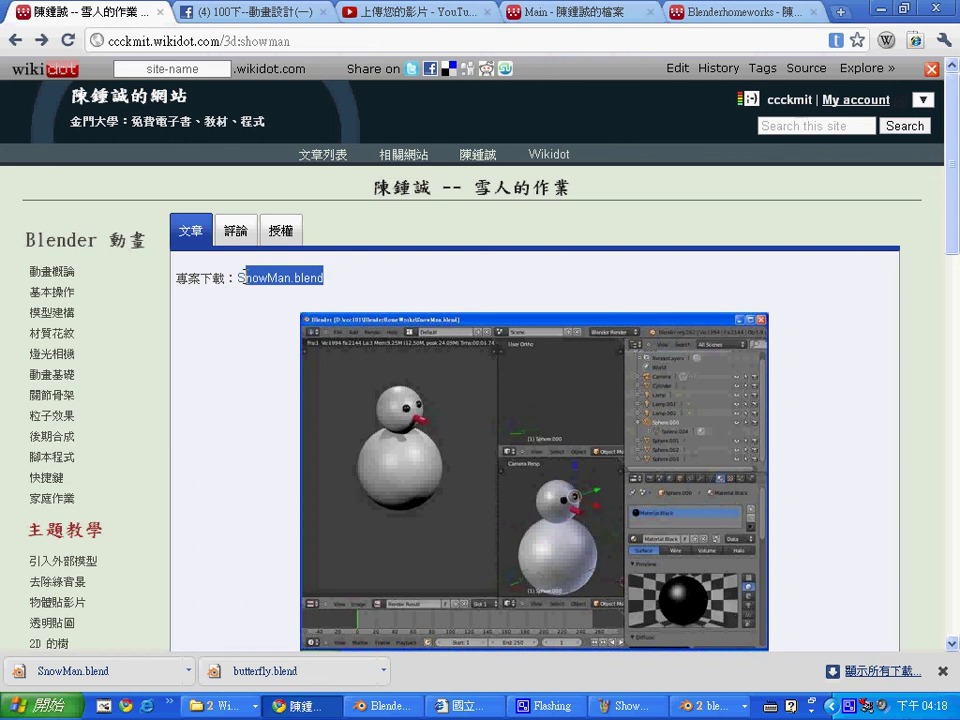
left_click(568, 272)
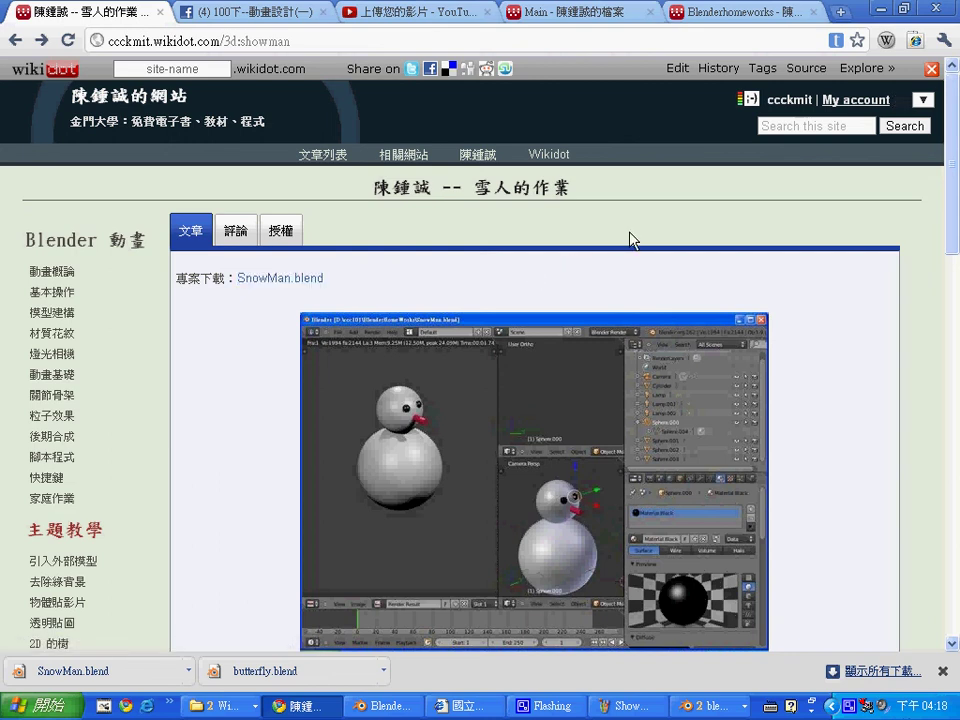
Switch to the 100下--動畫設計(一) Facebook tab showing the 3d:showman link preview.
left_click(210, 11)
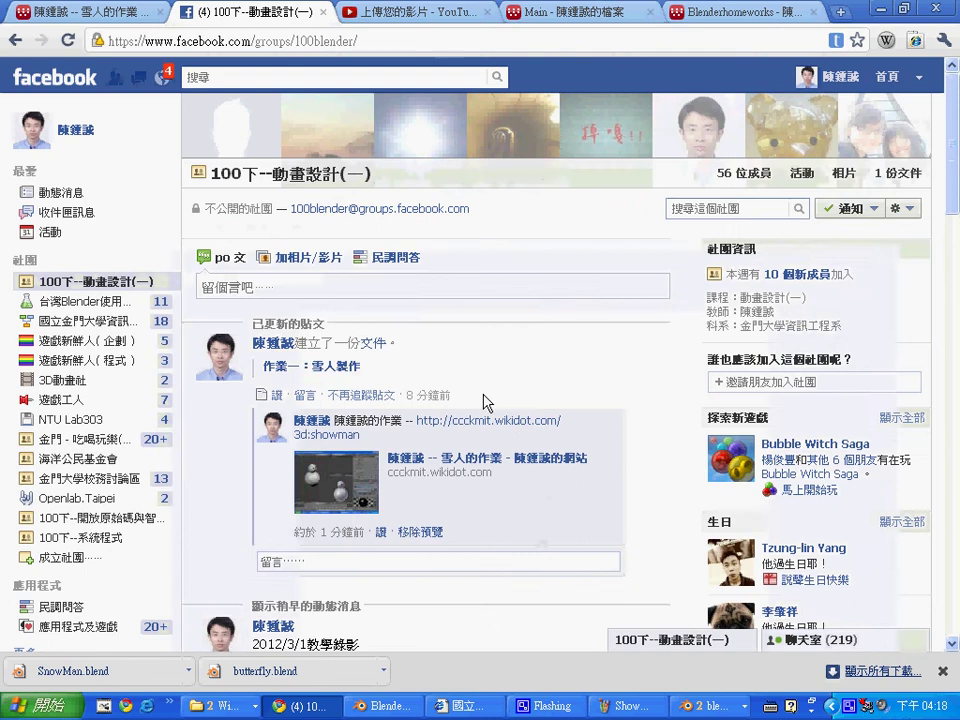